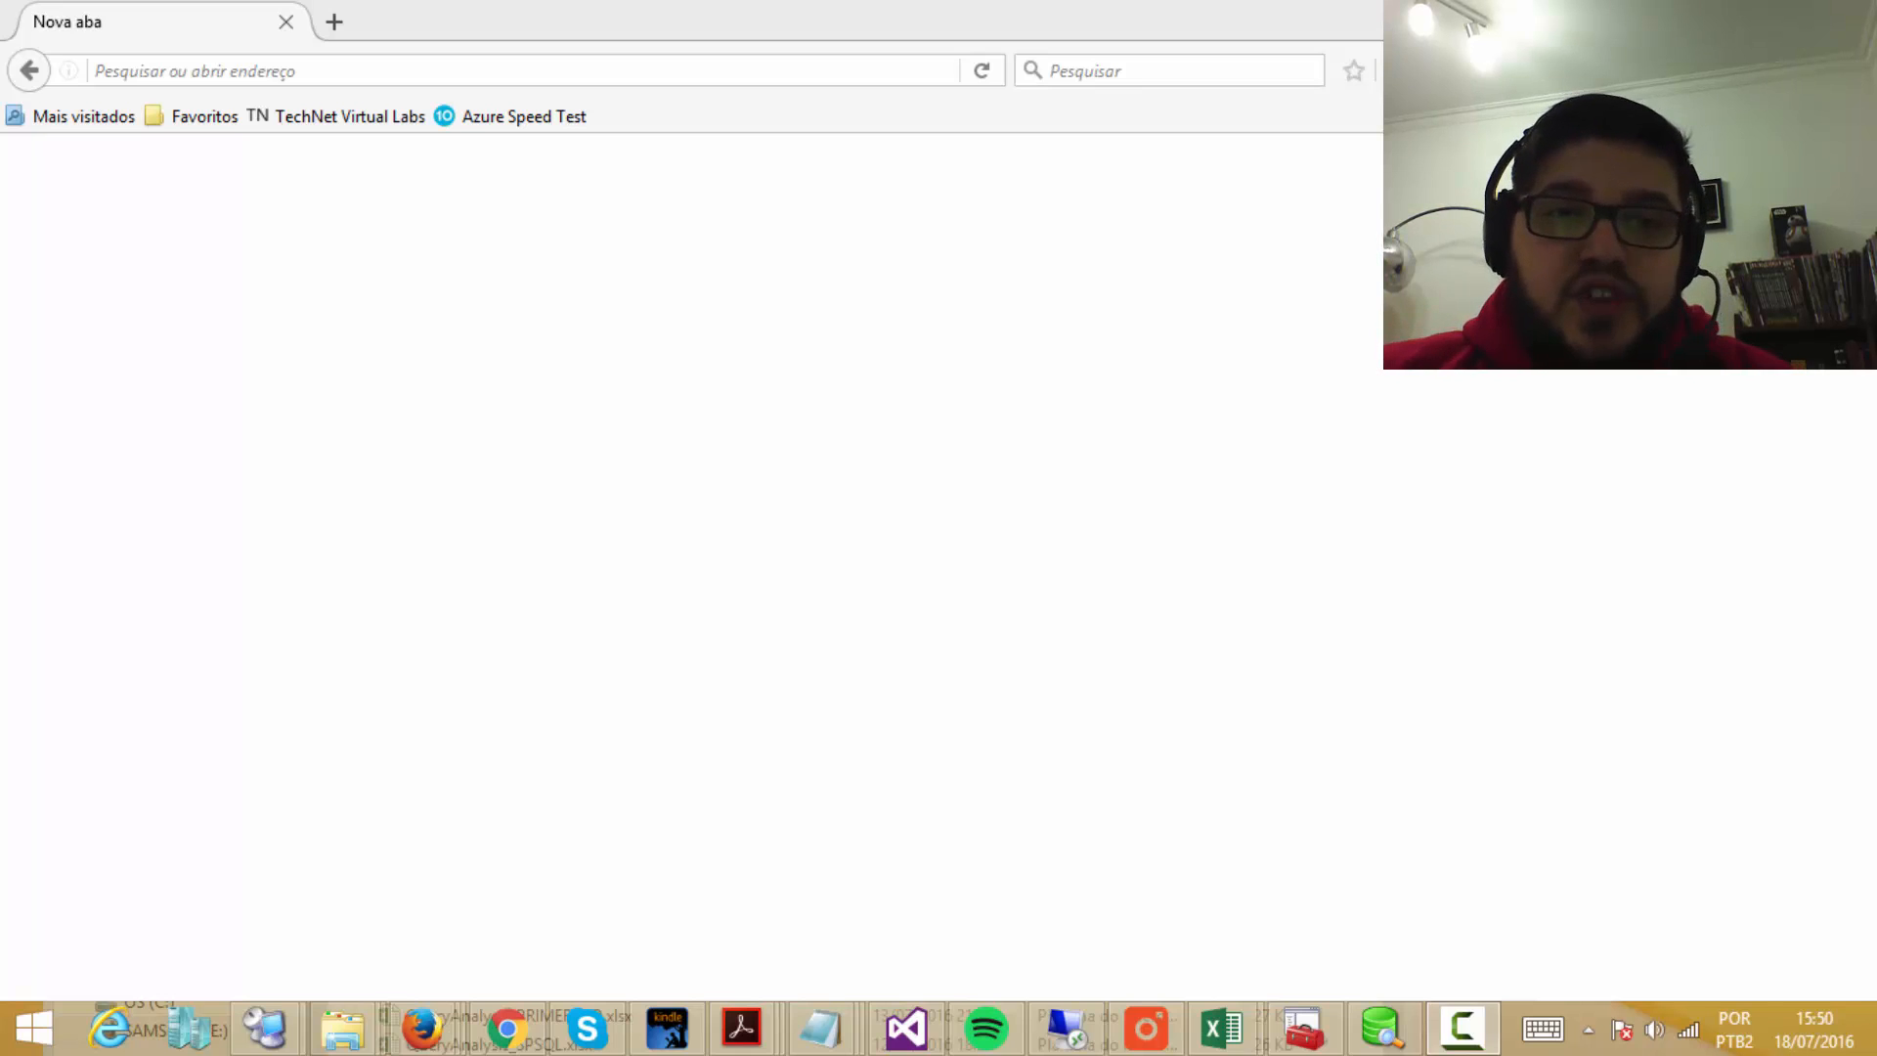
Step: Enter the Azure website address in Firefox; a leftover typo gives a server-not-found error
left_click(313, 72)
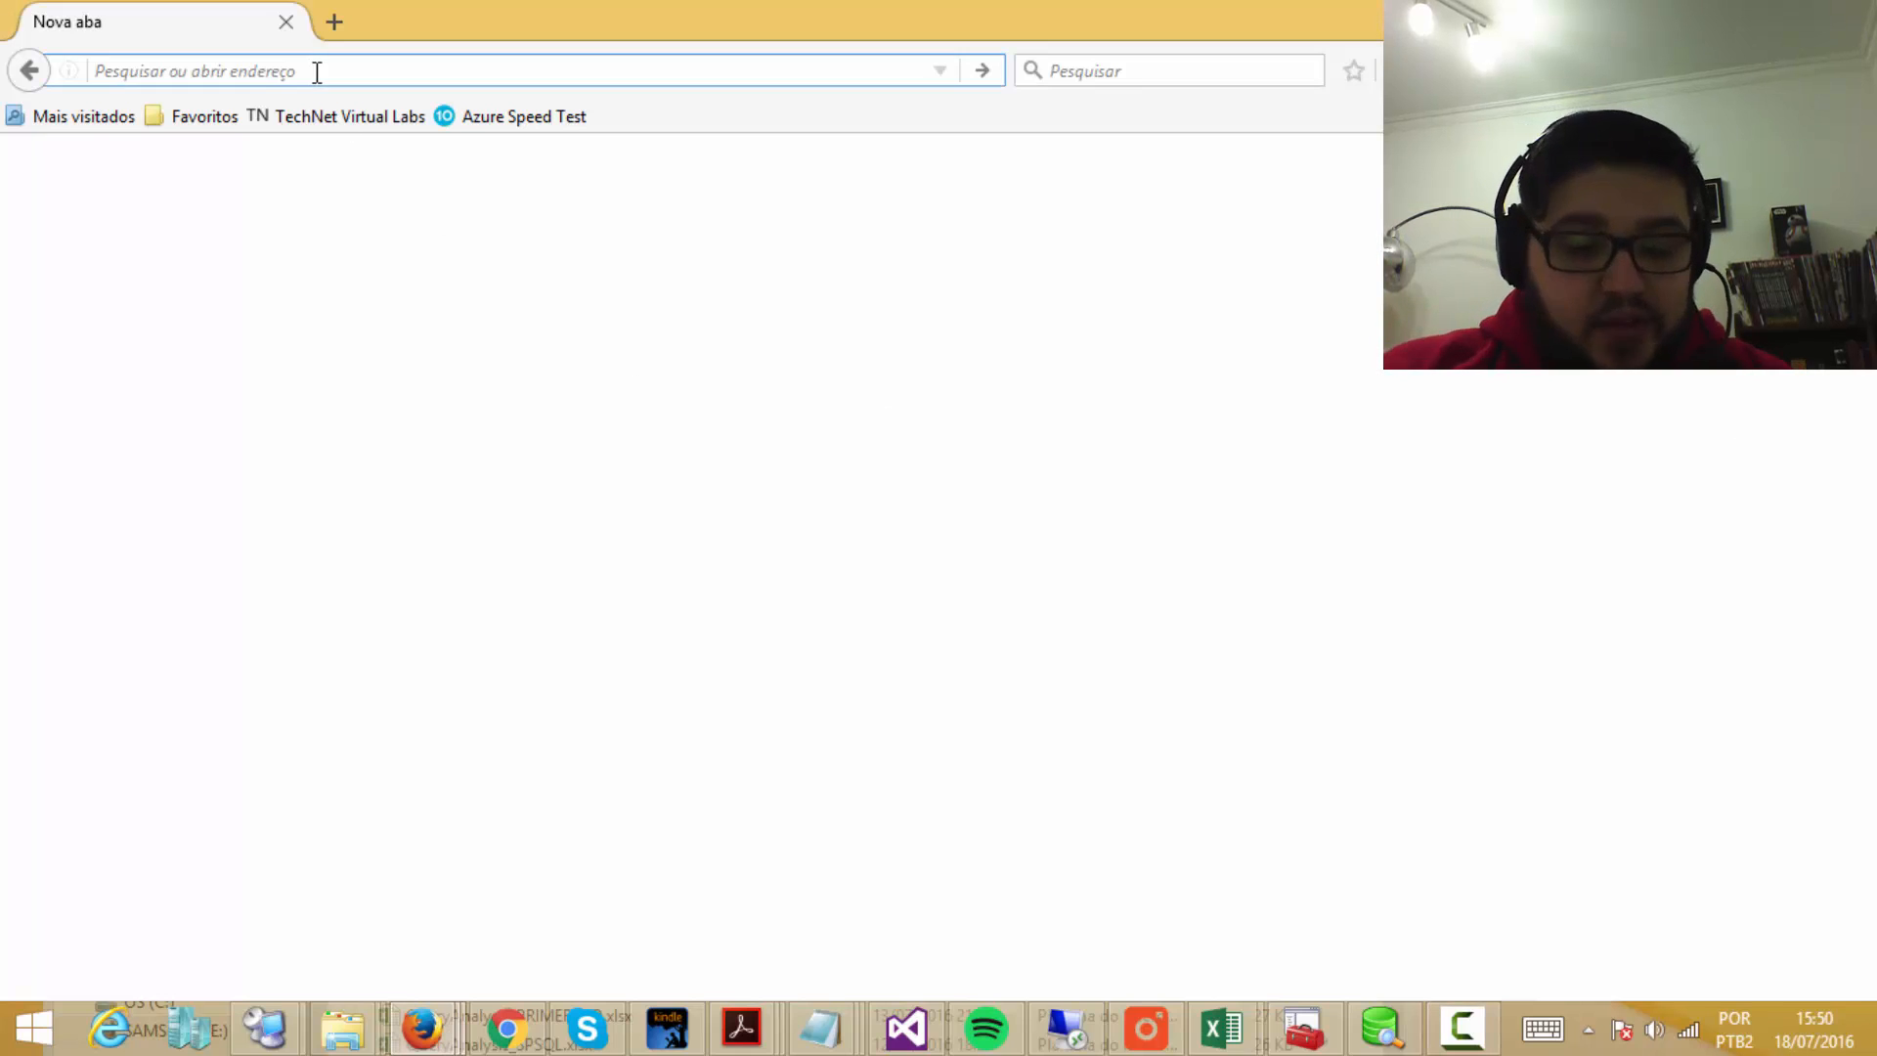
type("azrue")
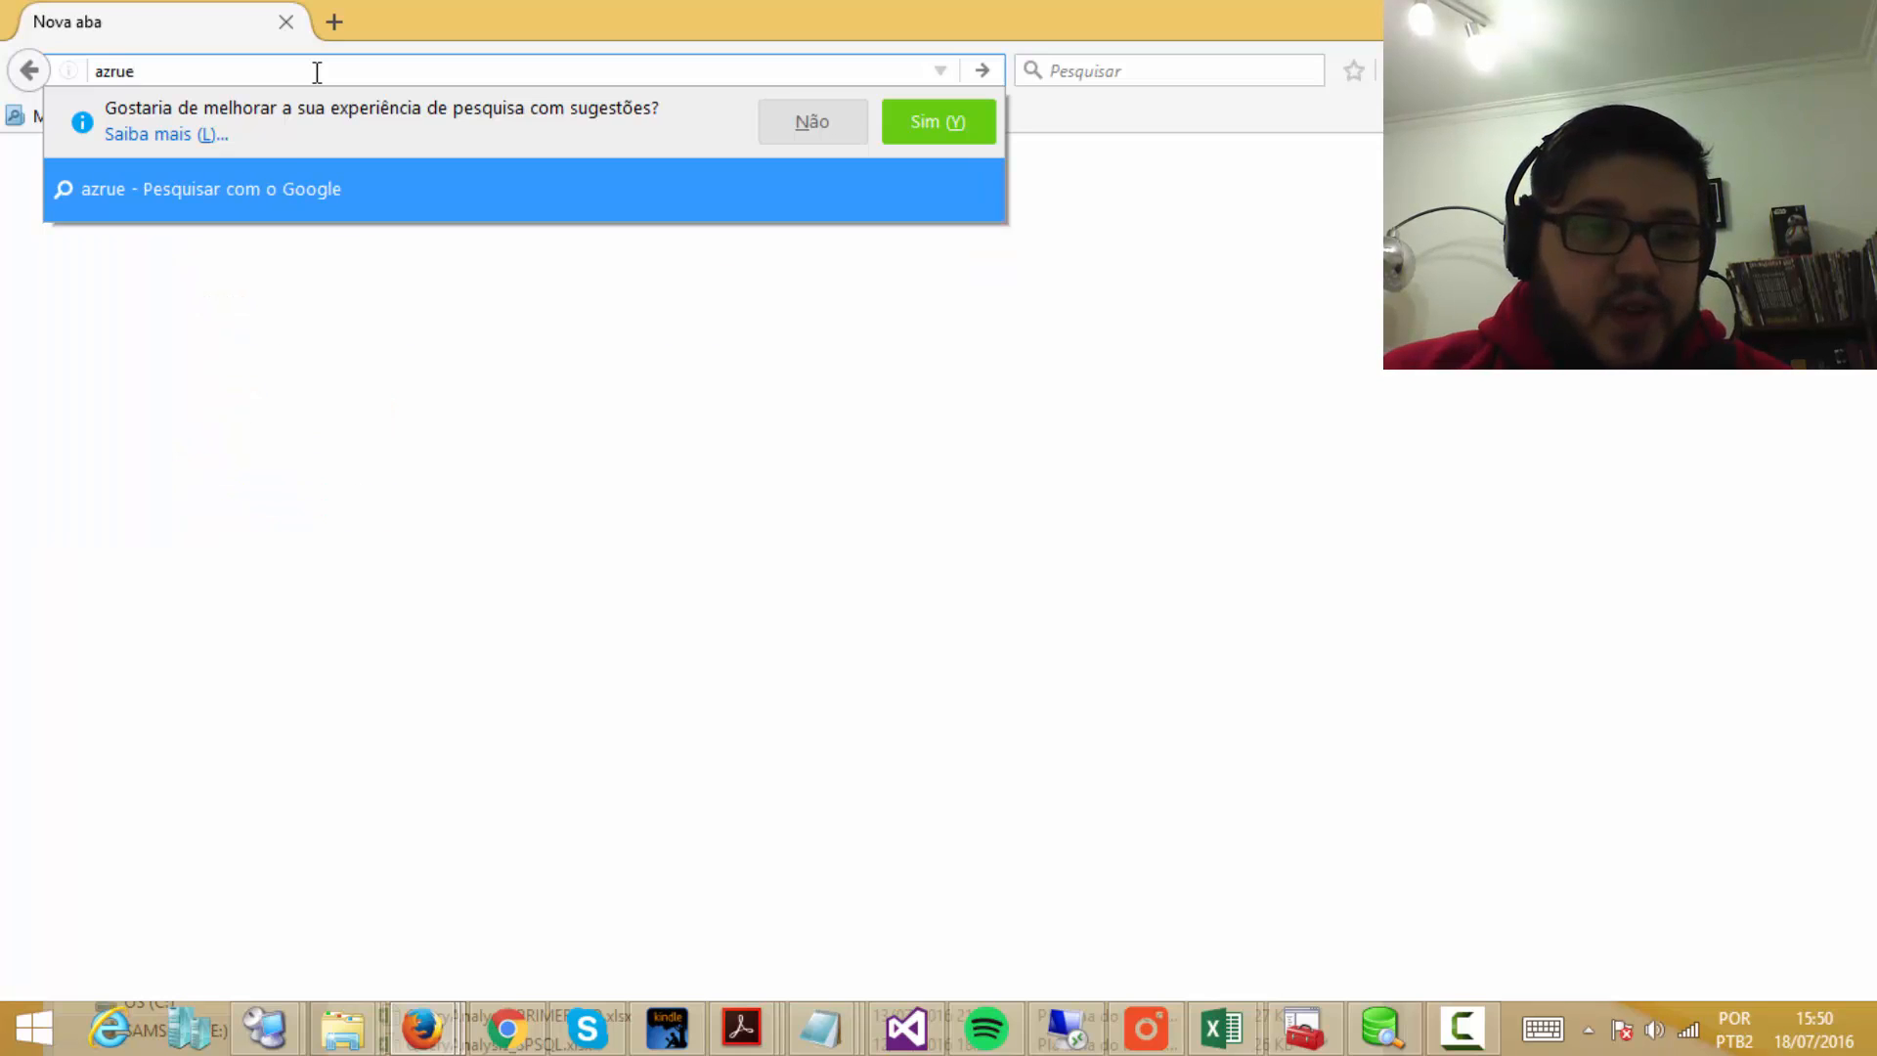
type(".microsft")
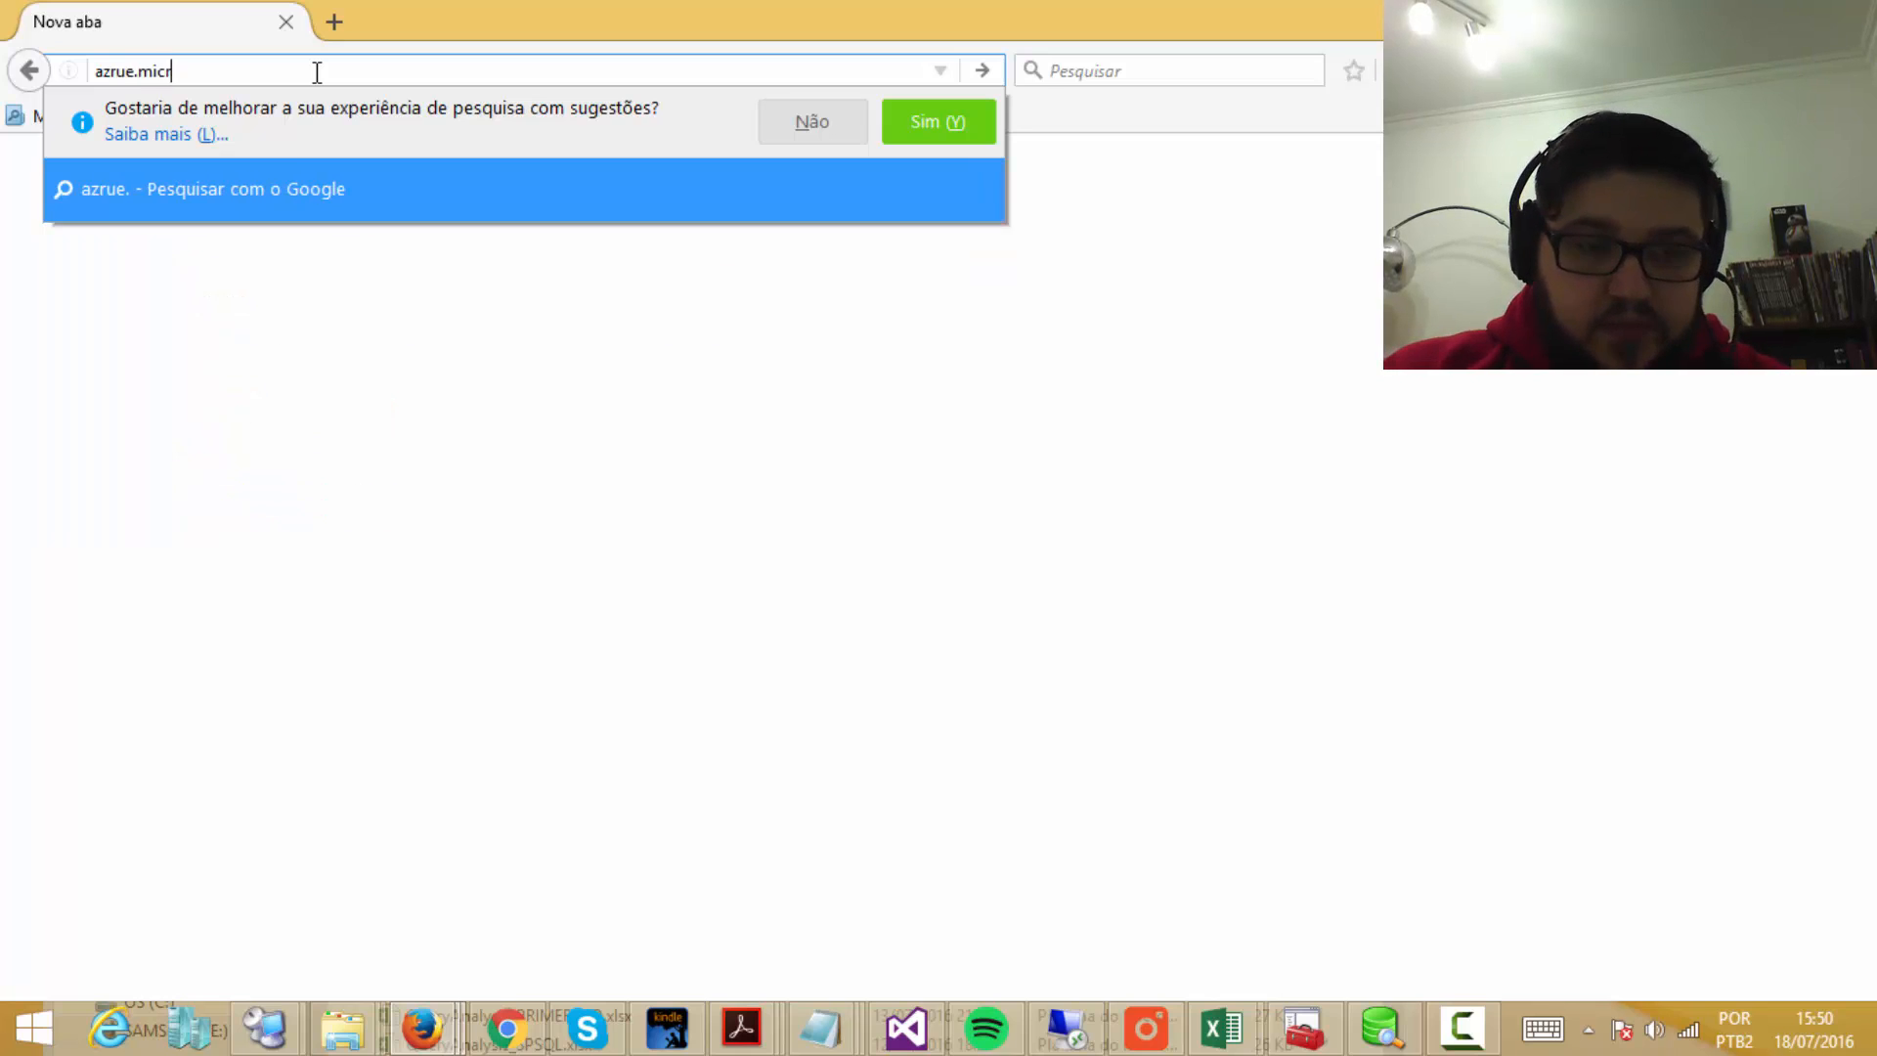
key("BackSpace")
key("BackSpace")
type("of")
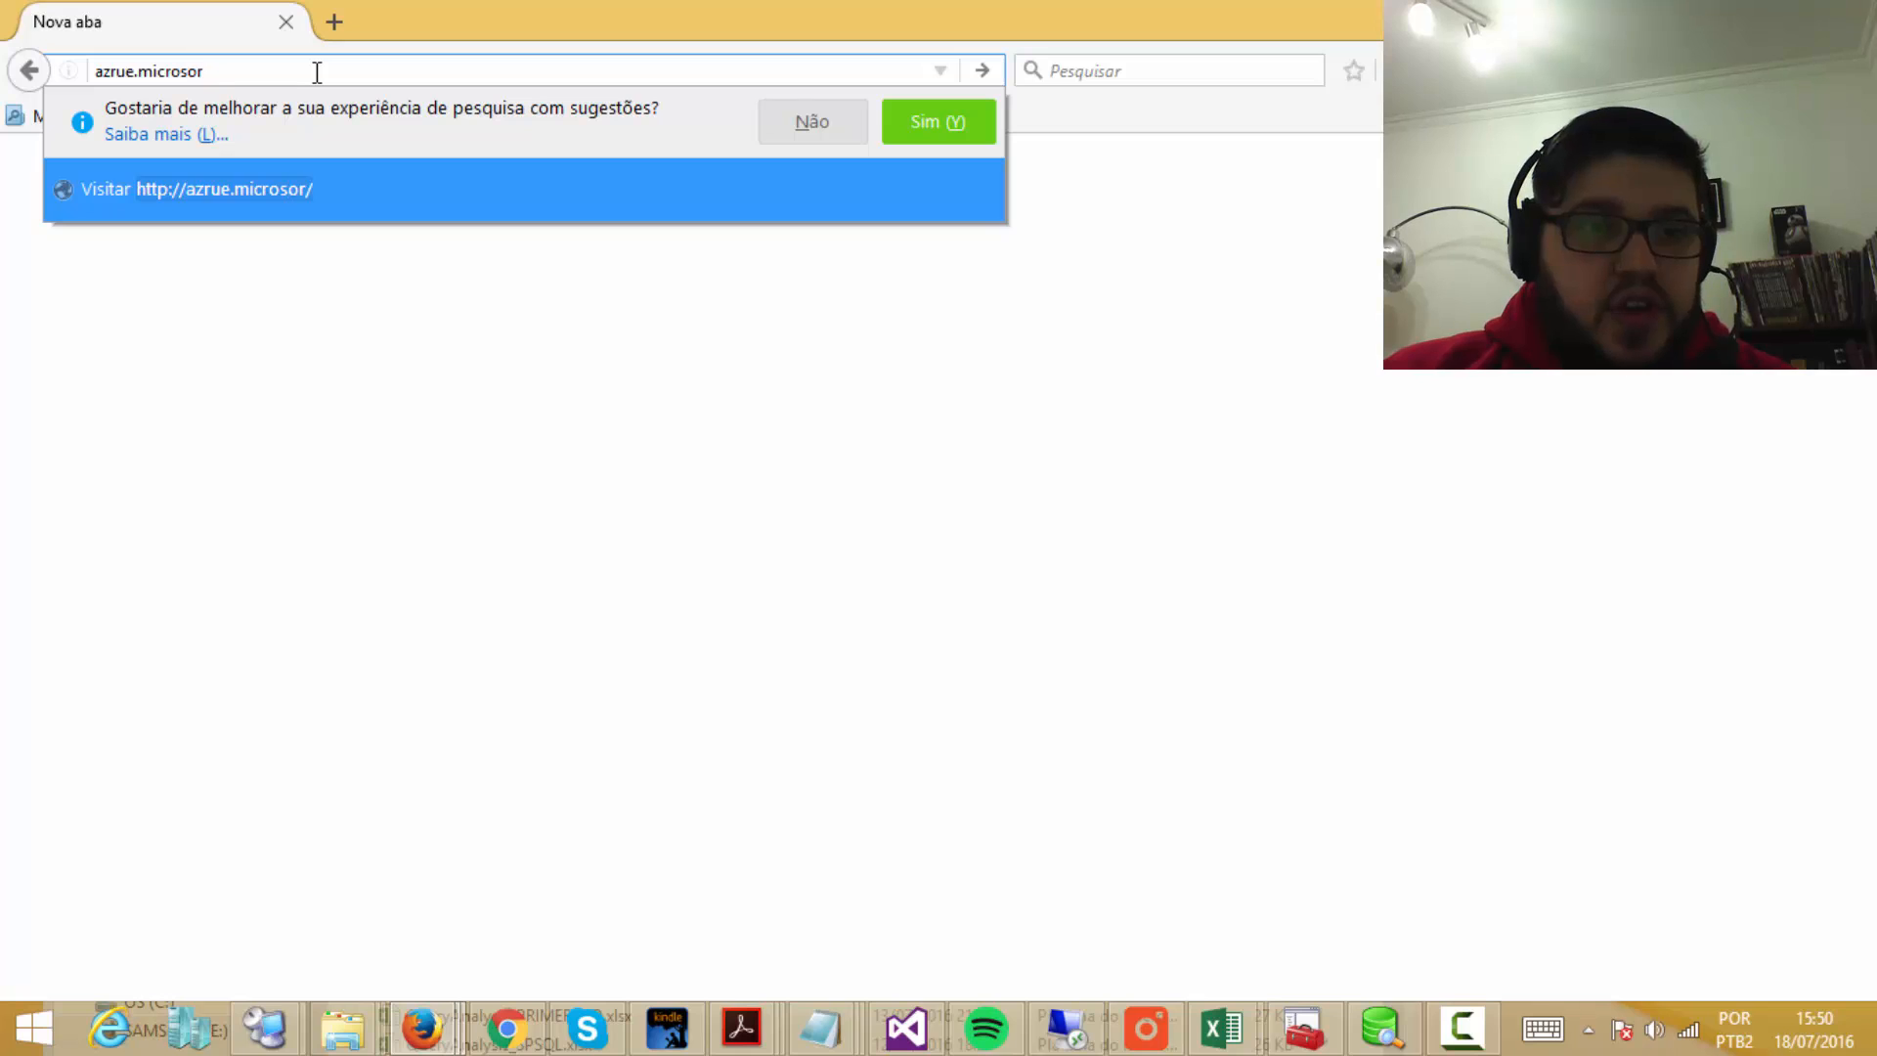
key("BackSpace")
type("ft.com")
key("Return")
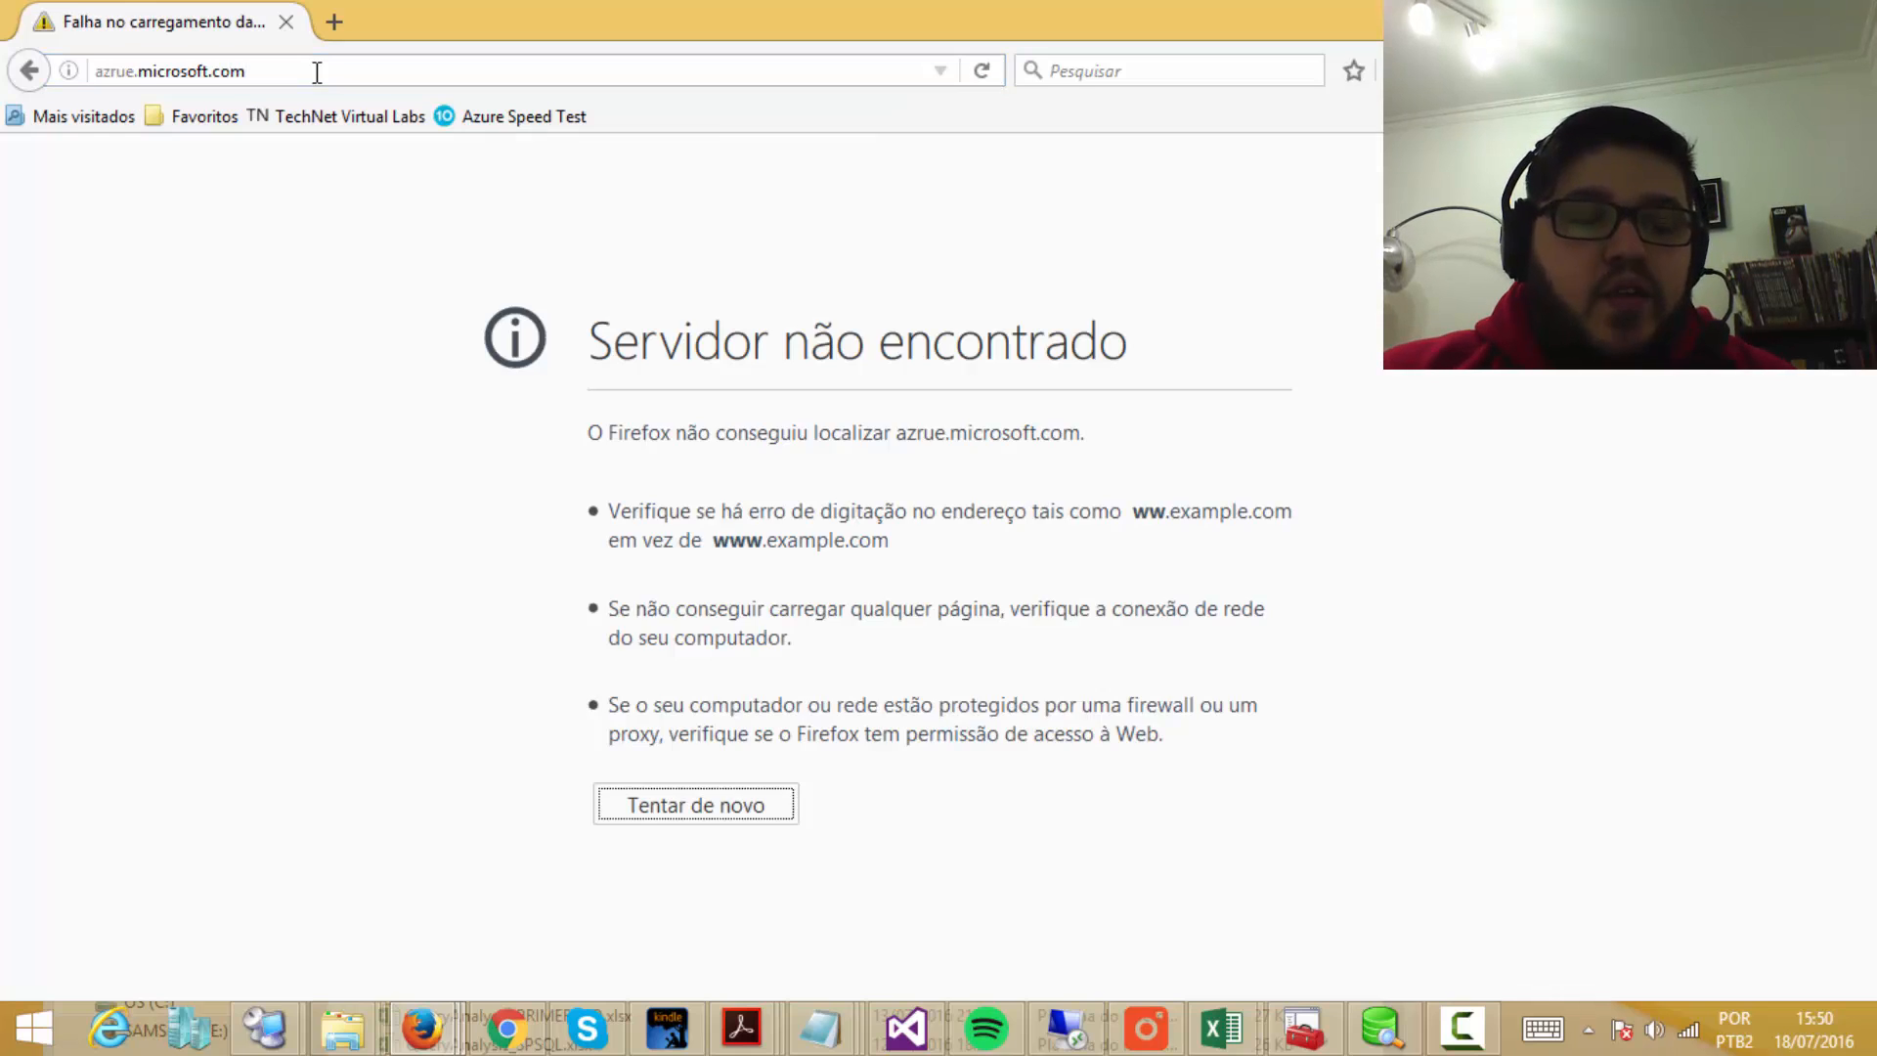
Step: Correct the misspelled domain and load azure.microsoft.com
left_click(297, 68)
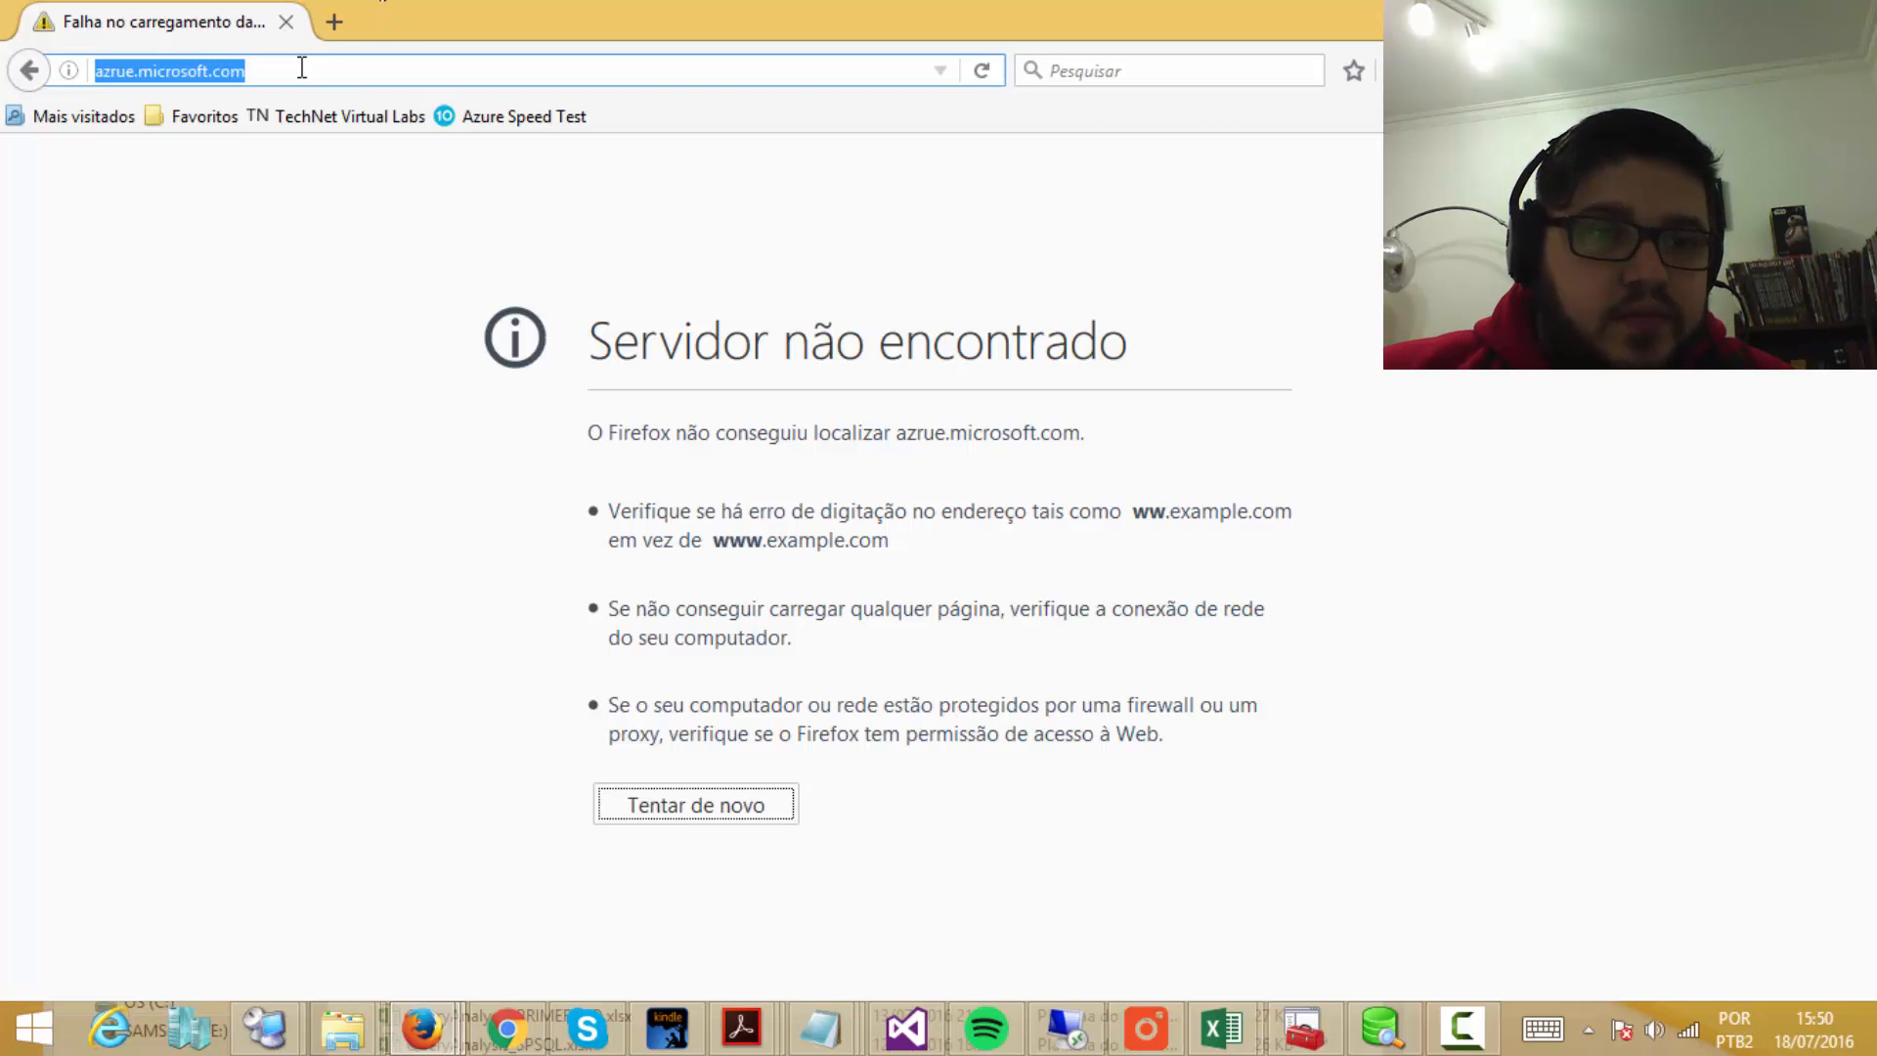
left_click(113, 81)
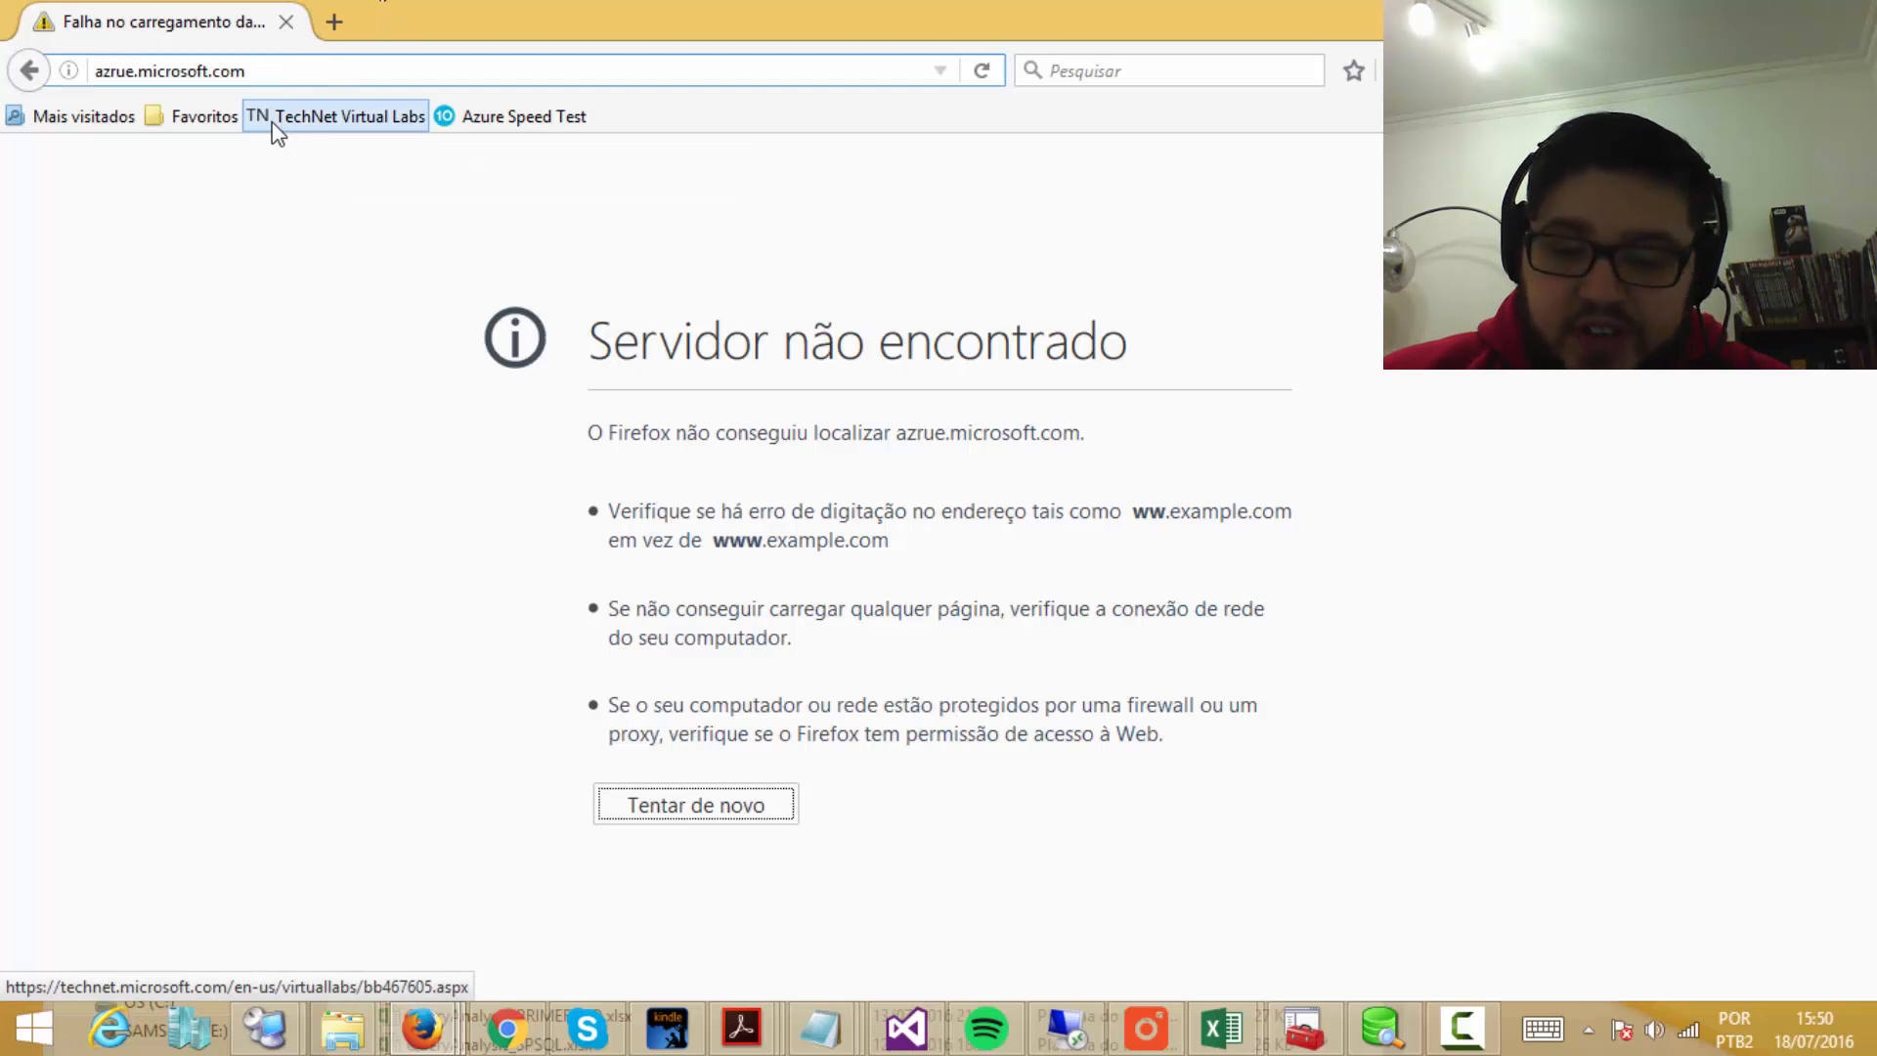
key("Delete")
key("Right")
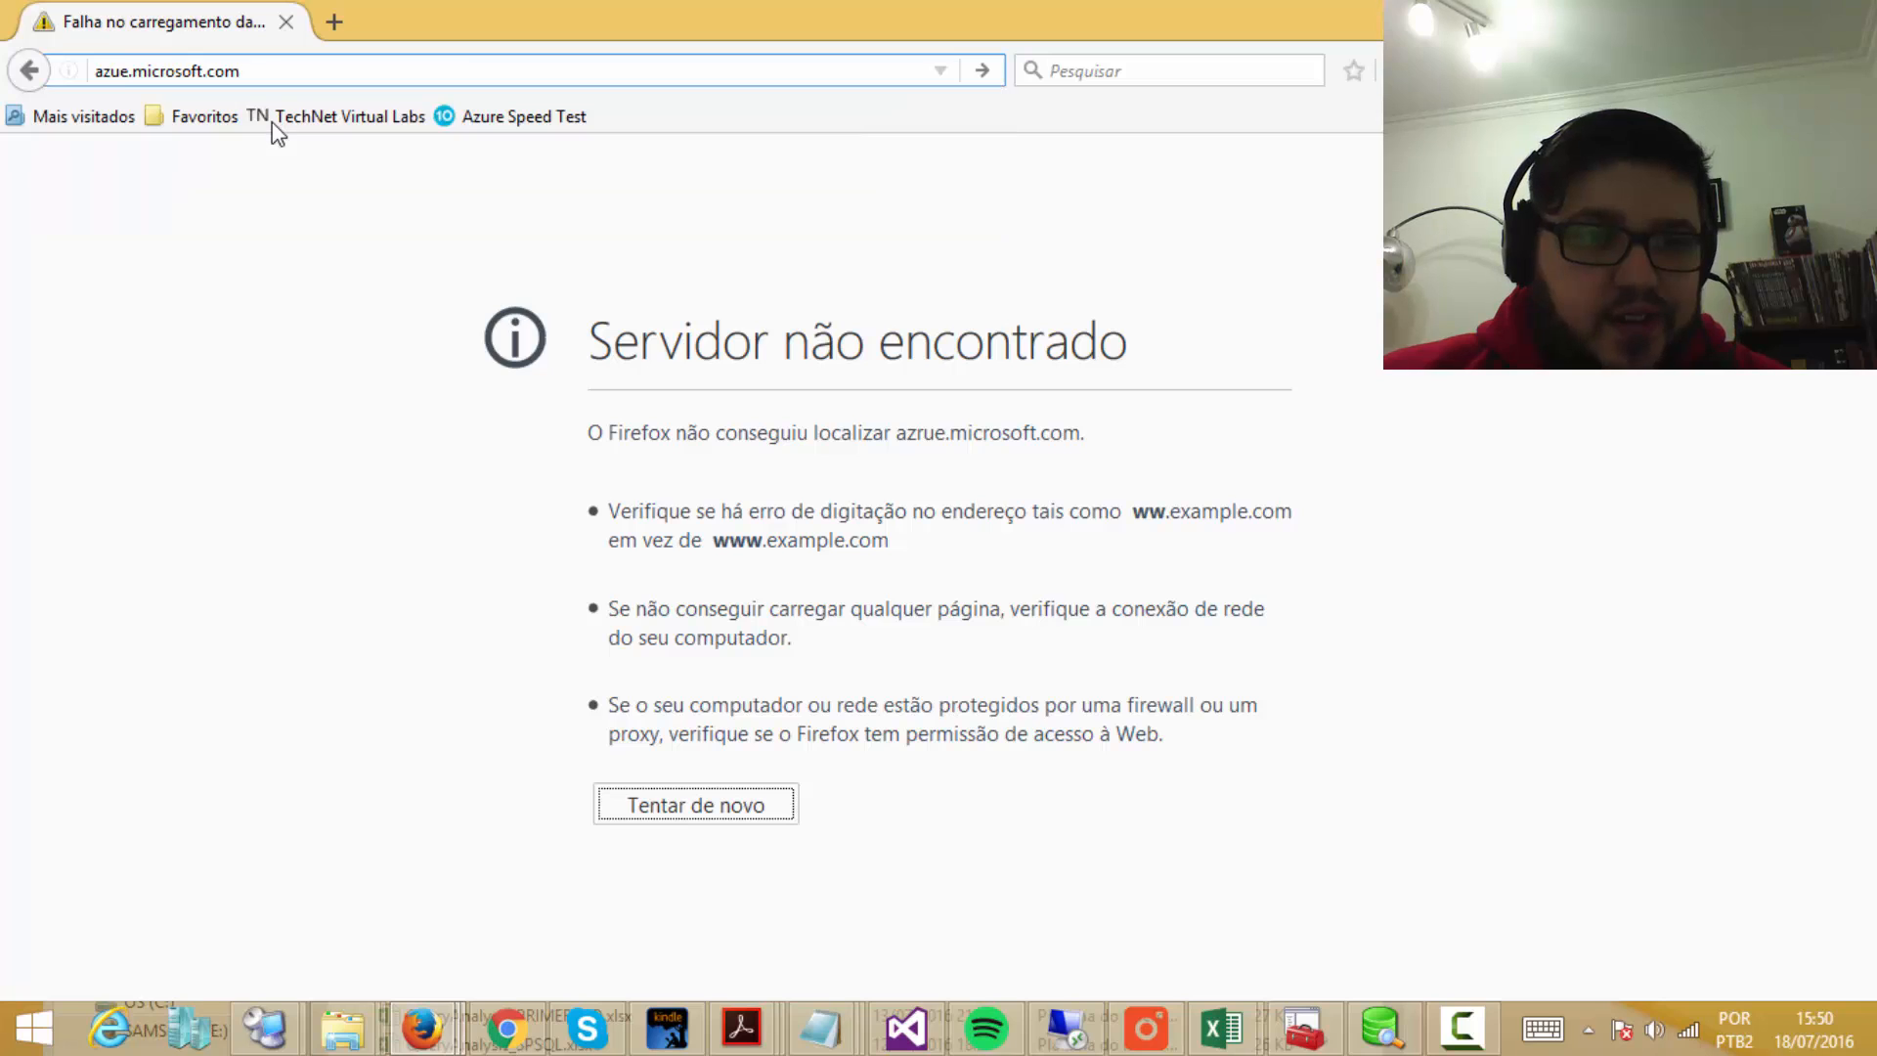
type("r")
key("Return")
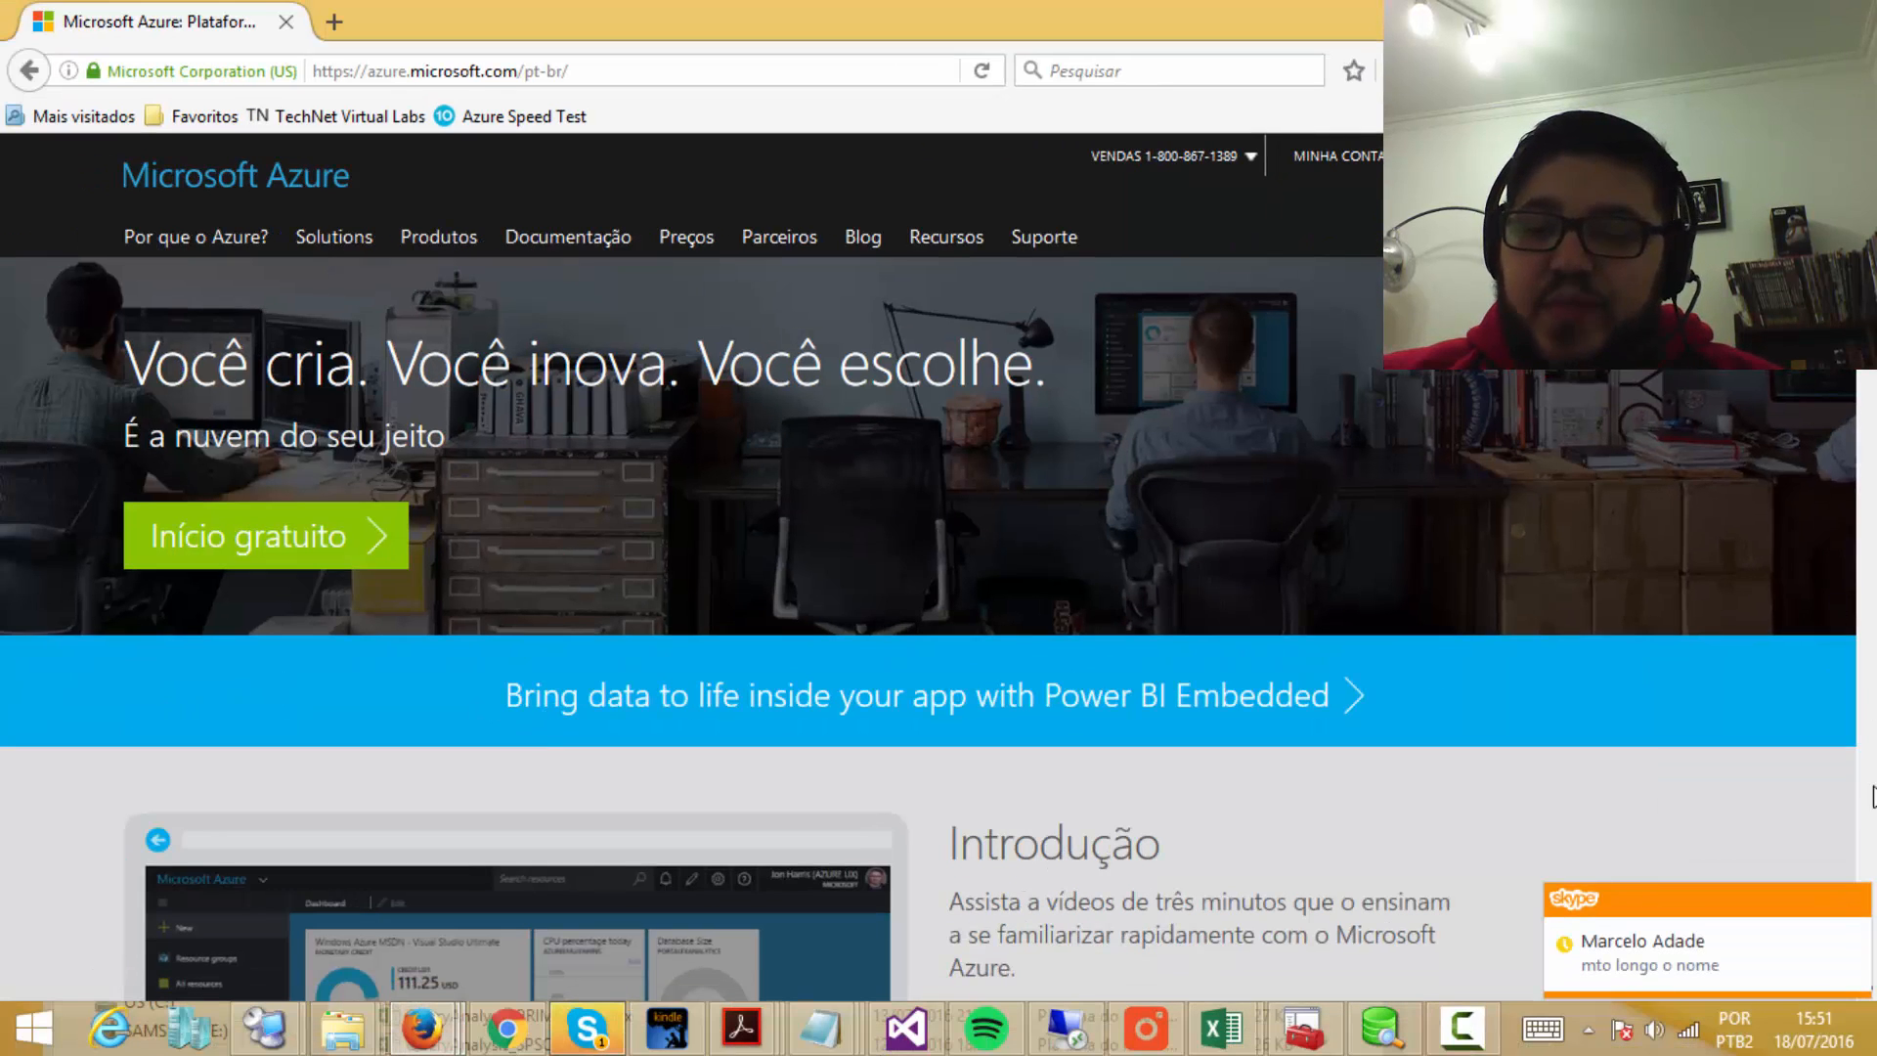
Step: Close the Skype chat notification on the Azure homepage
left_click(1857, 897)
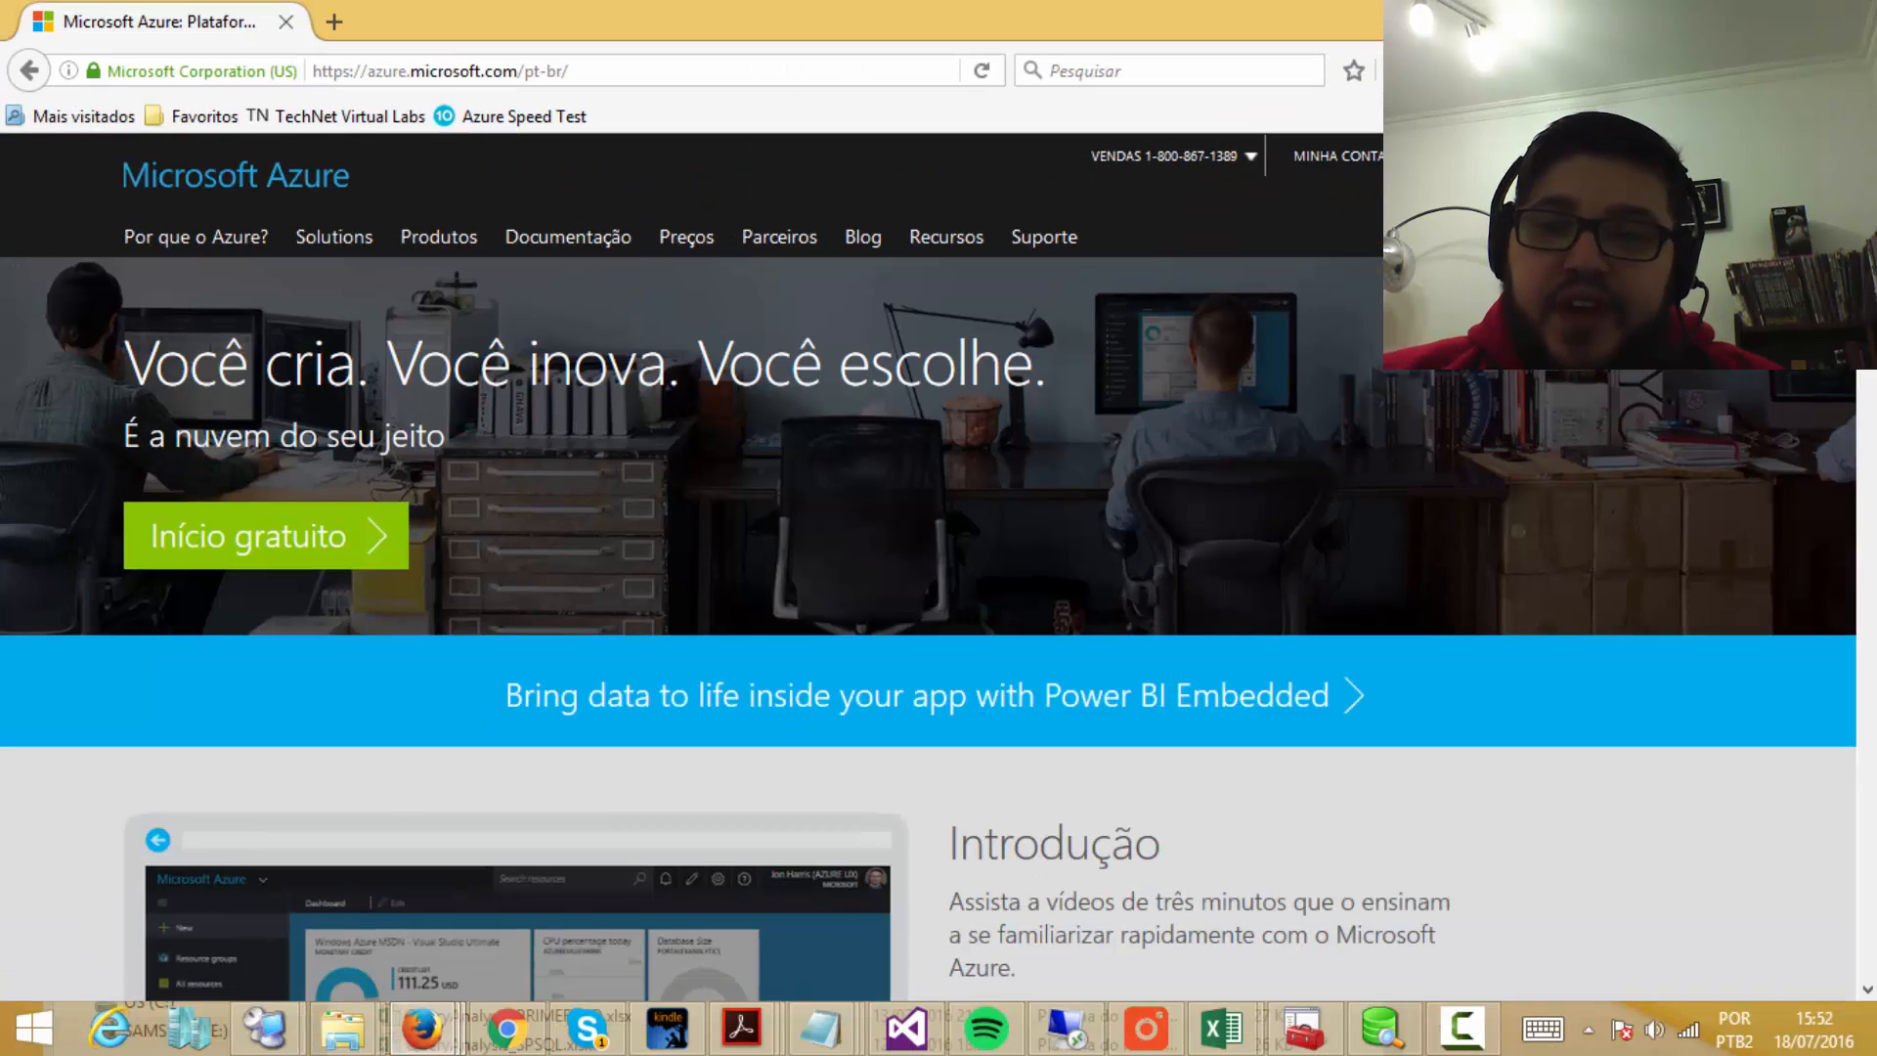
Step: Go to the Azure portal sign-in, choose the account and enter its password
left_click(1437, 157)
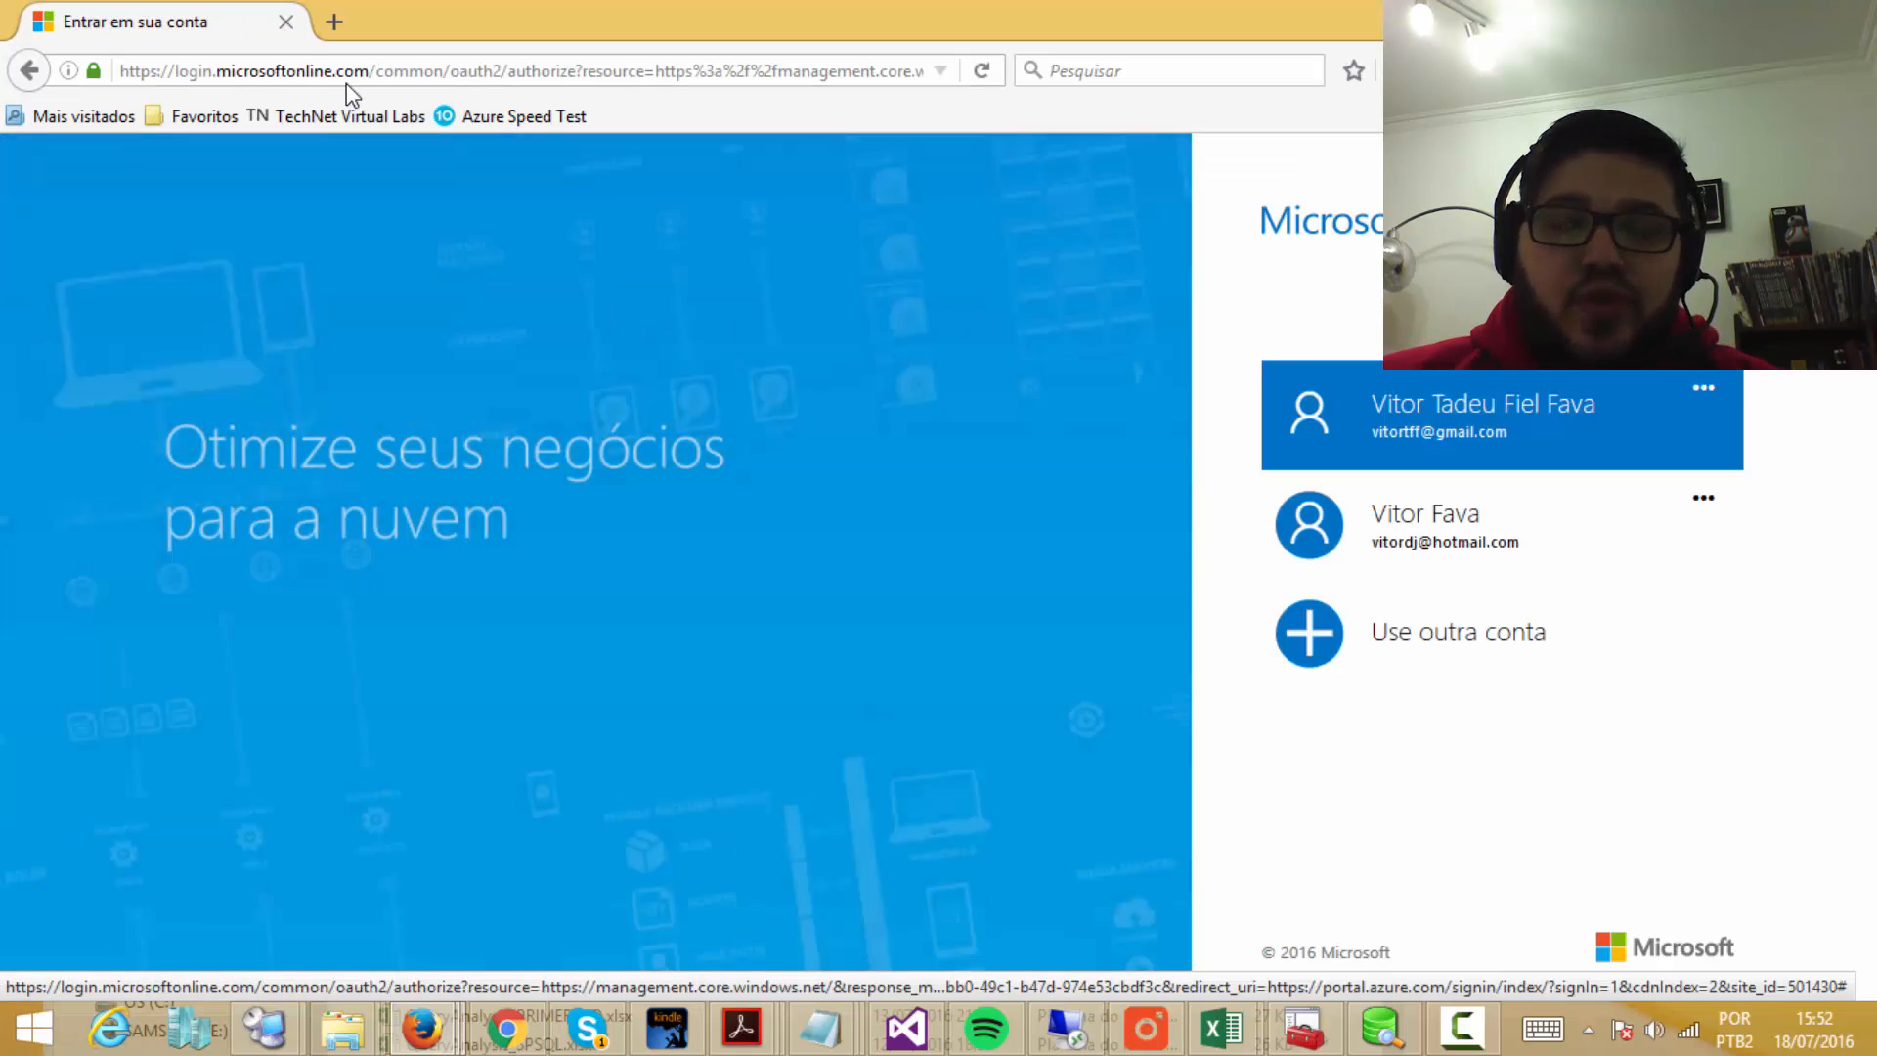
left_click(1517, 407)
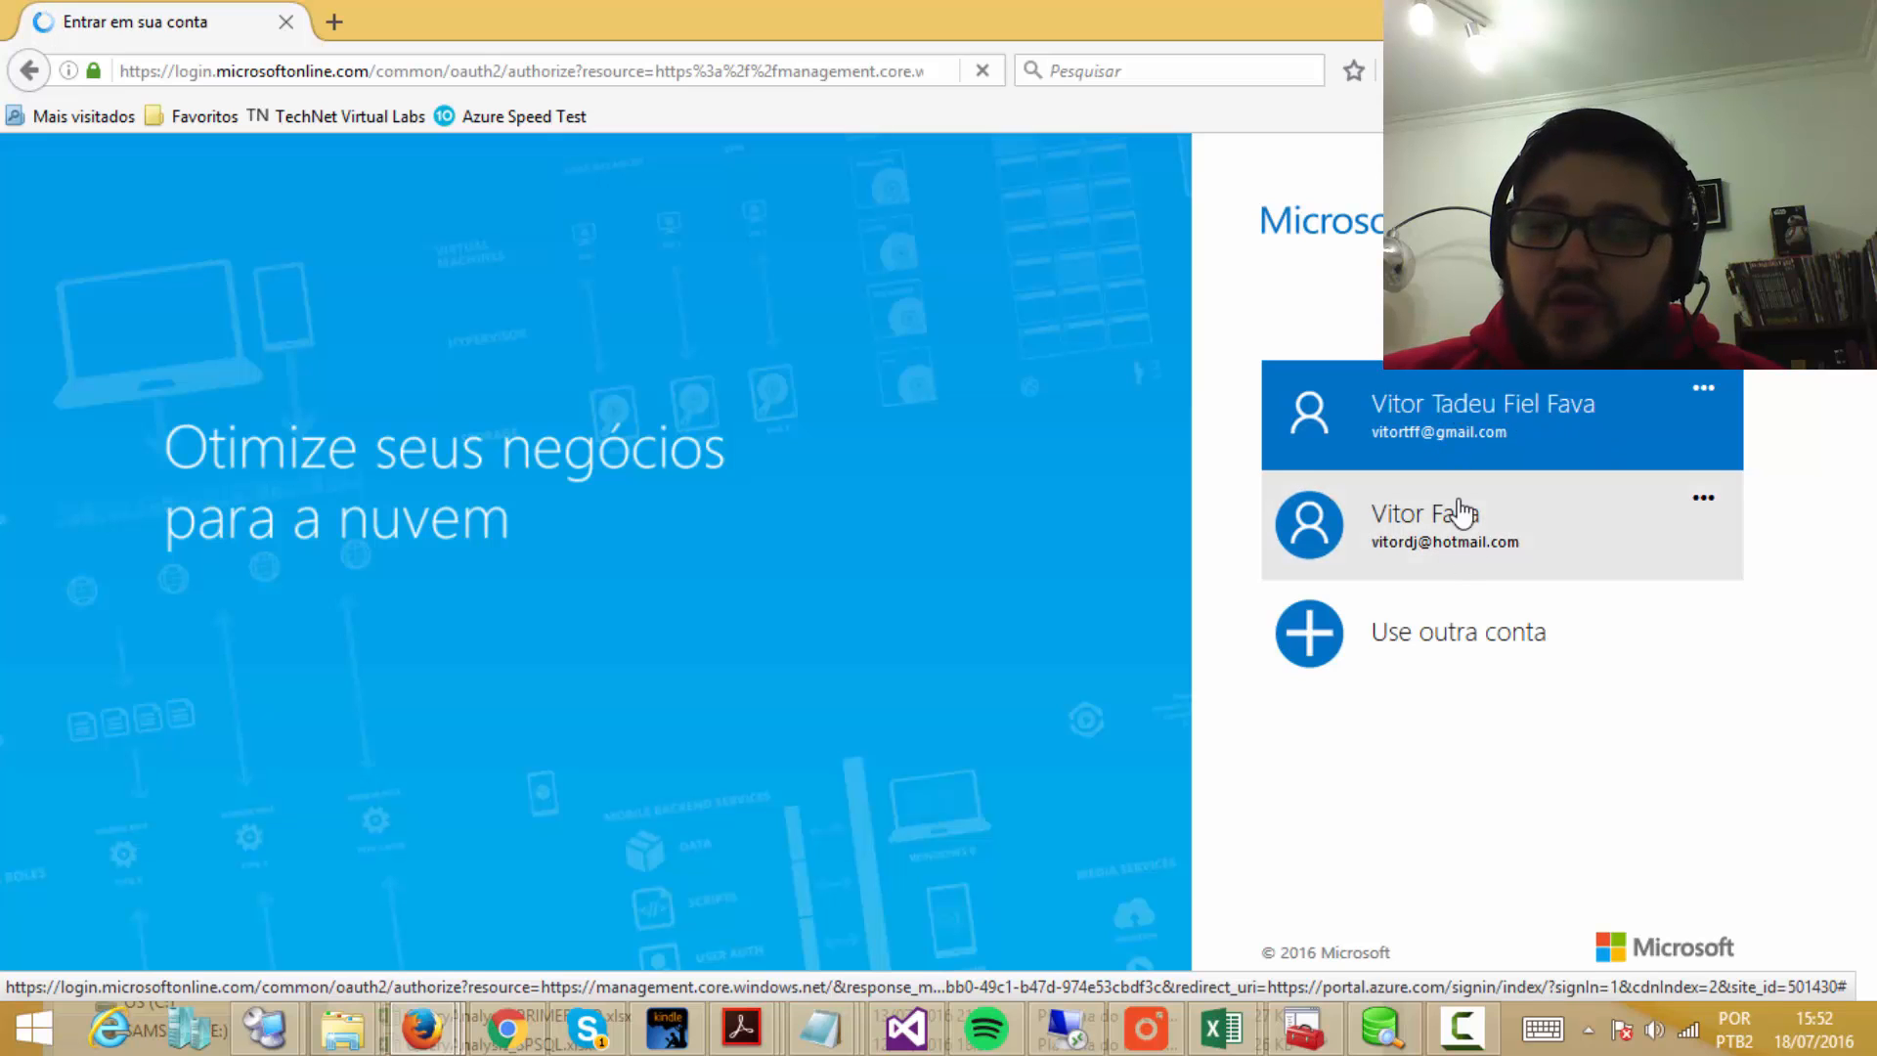
left_click(1464, 413)
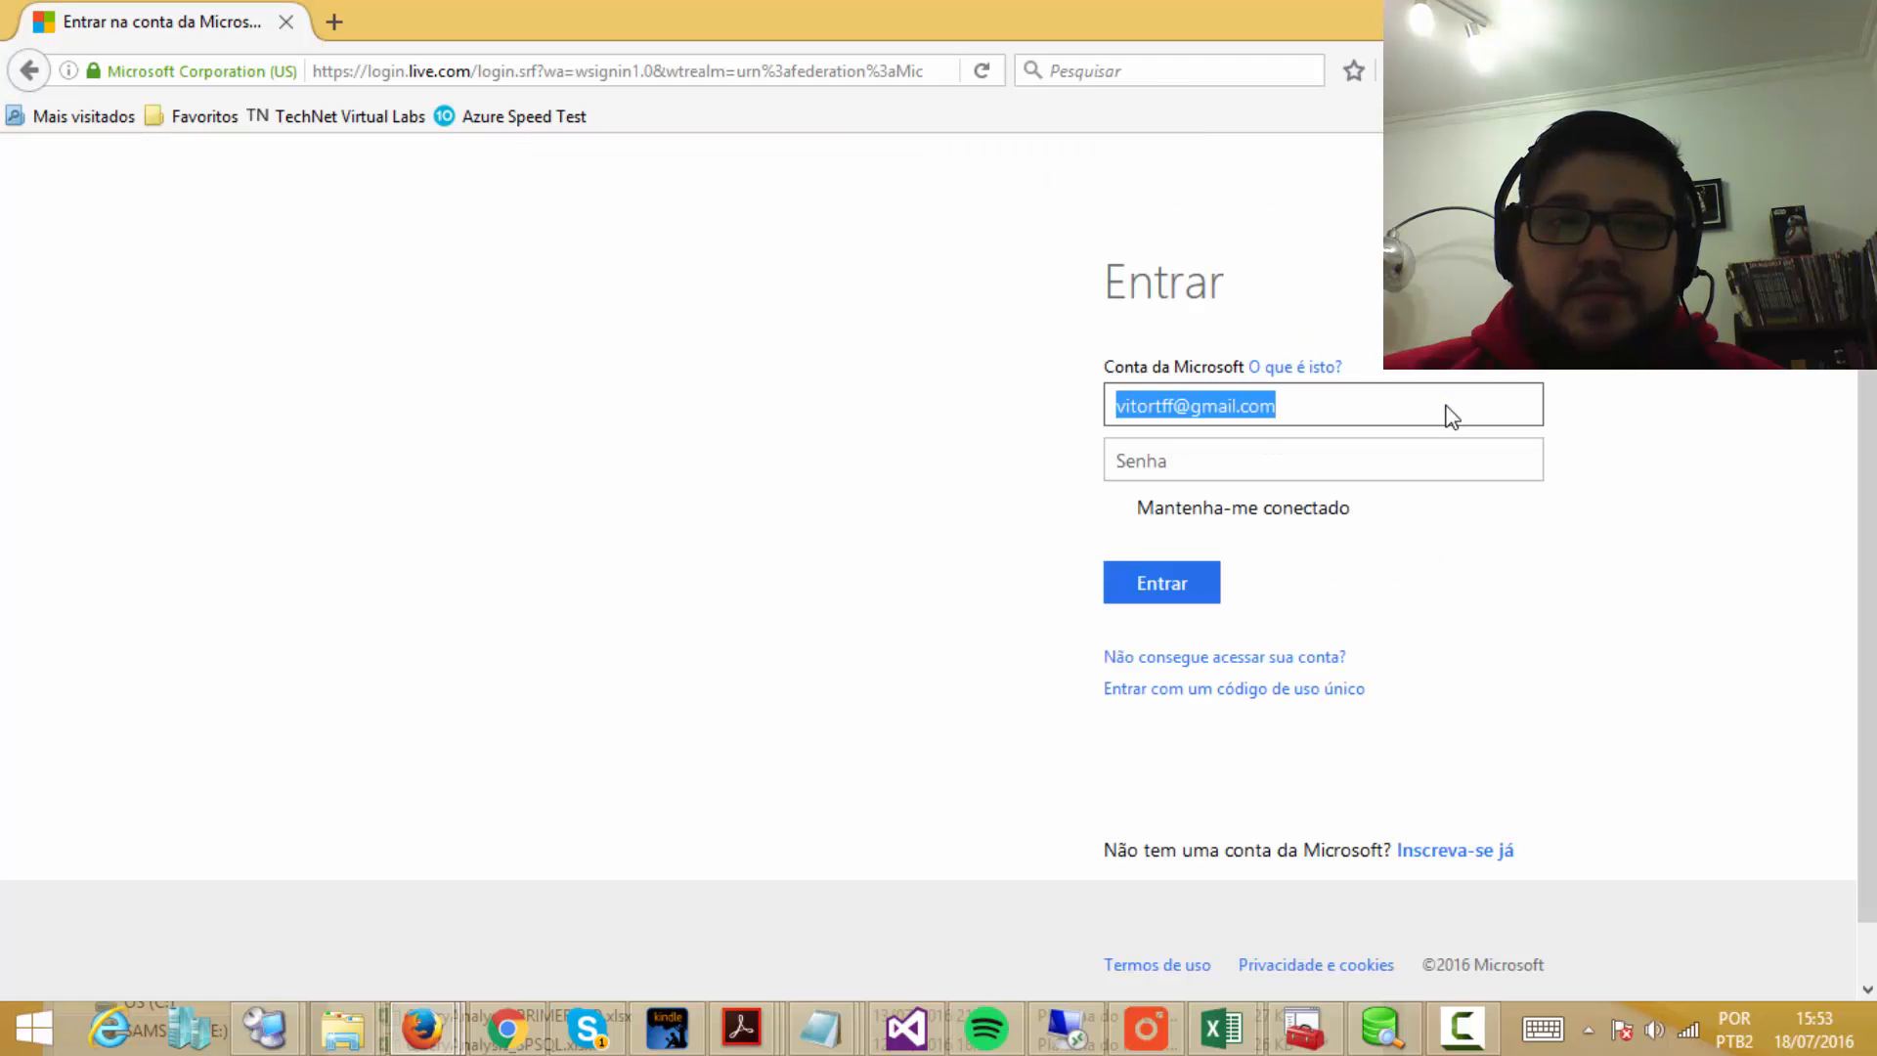
left_click(1198, 466)
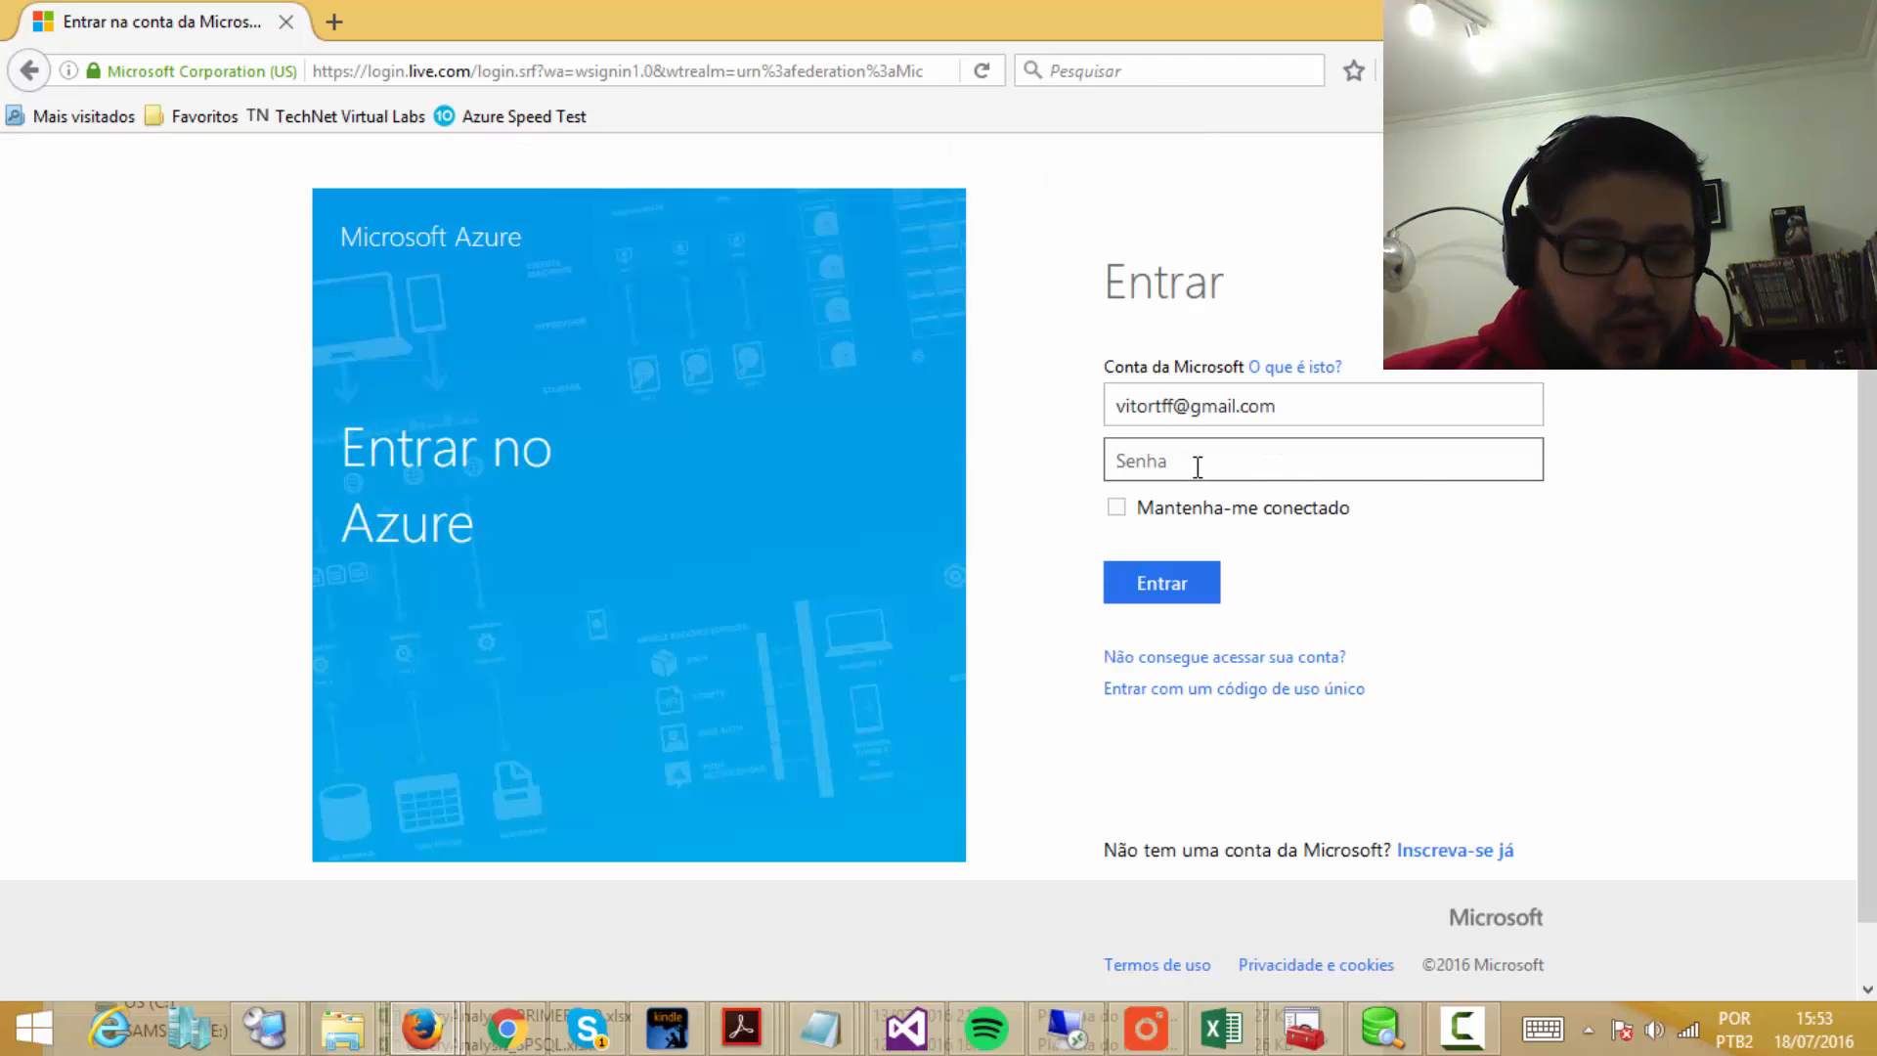
type("••••••••")
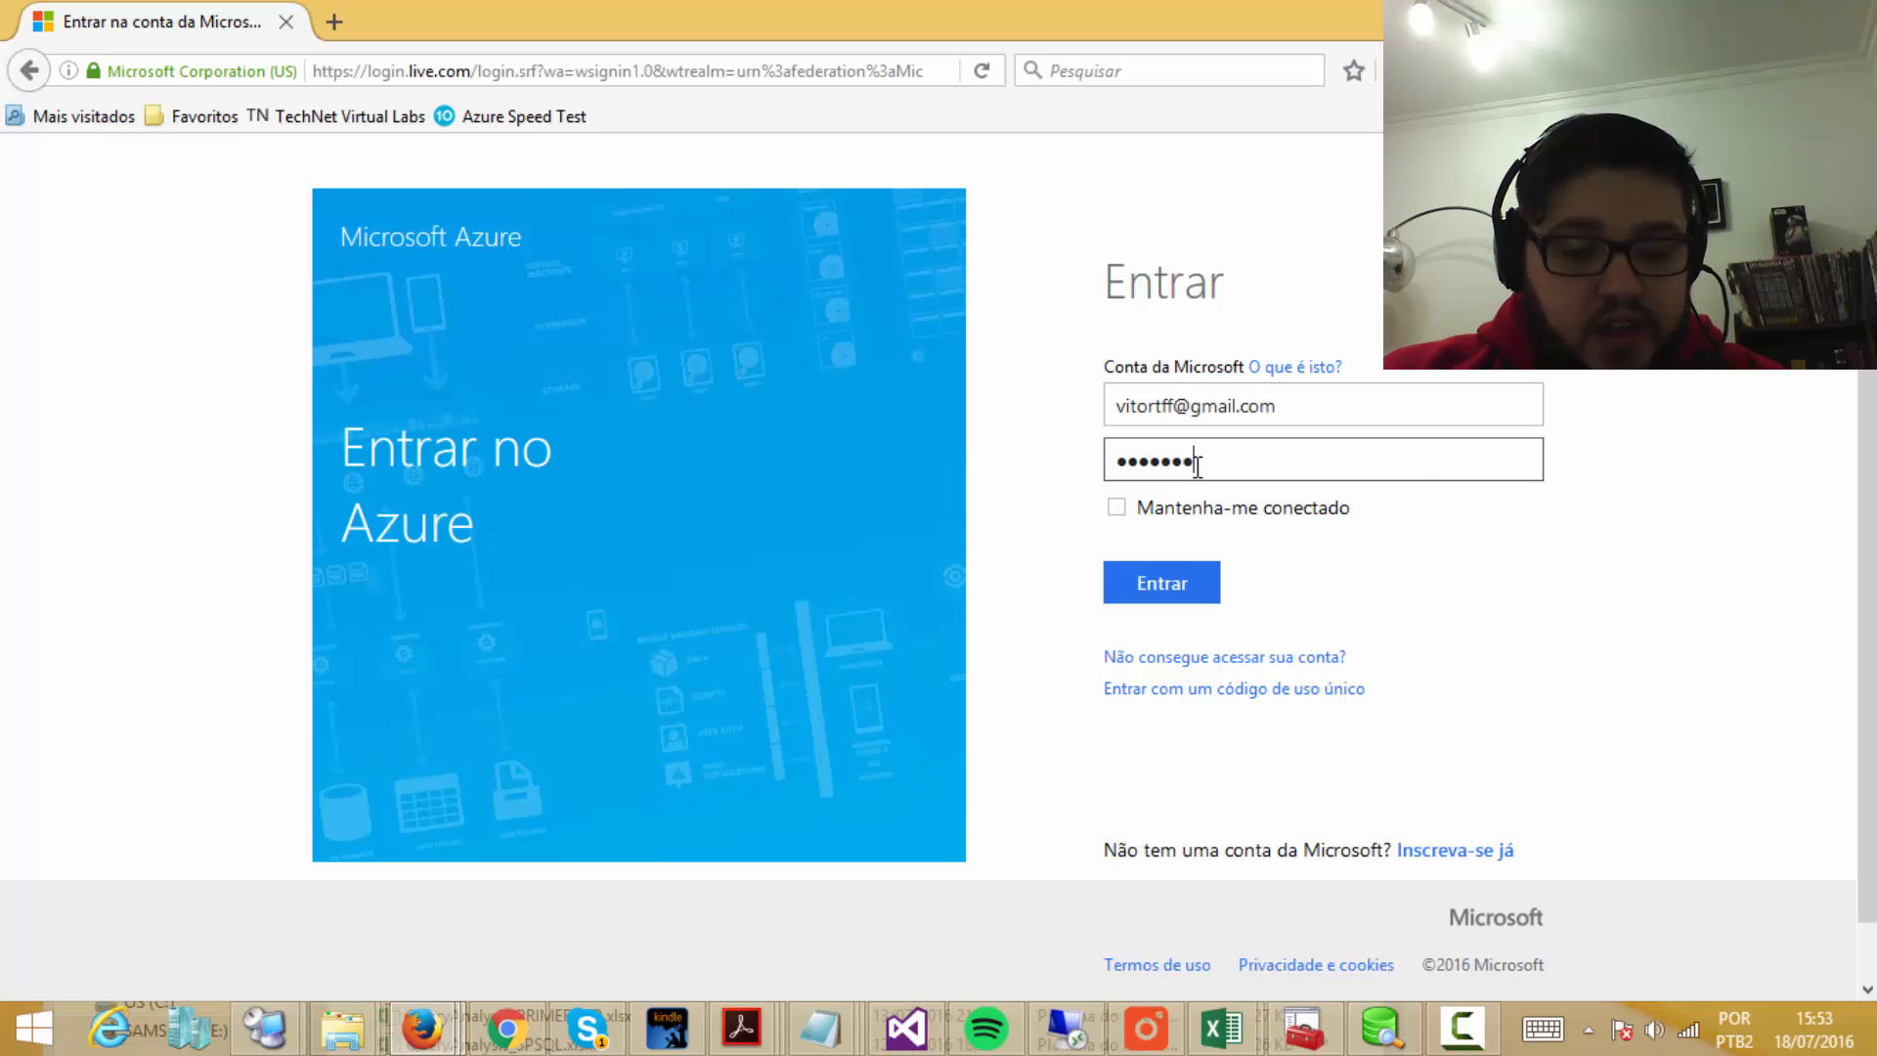
type("•")
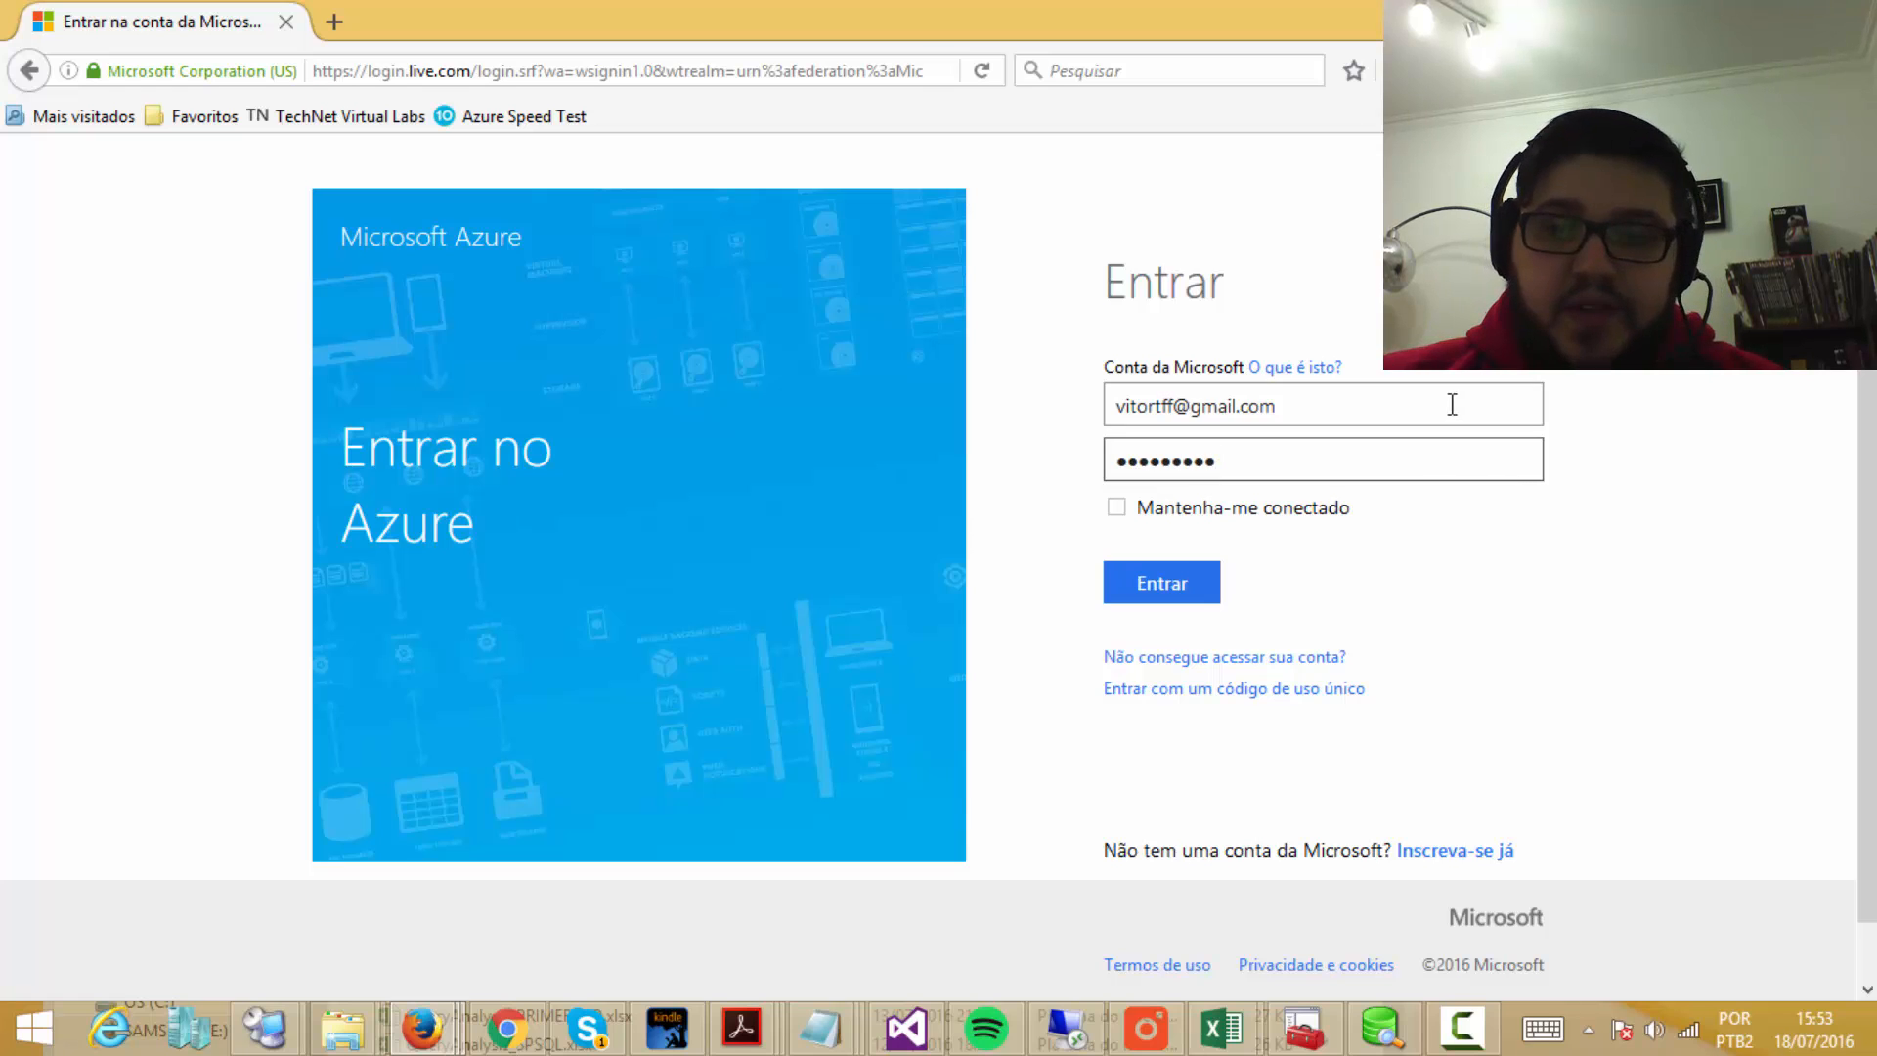
Step: Submit the sign-in so the Painel dashboard loads, showing no resources yet
left_click(1172, 592)
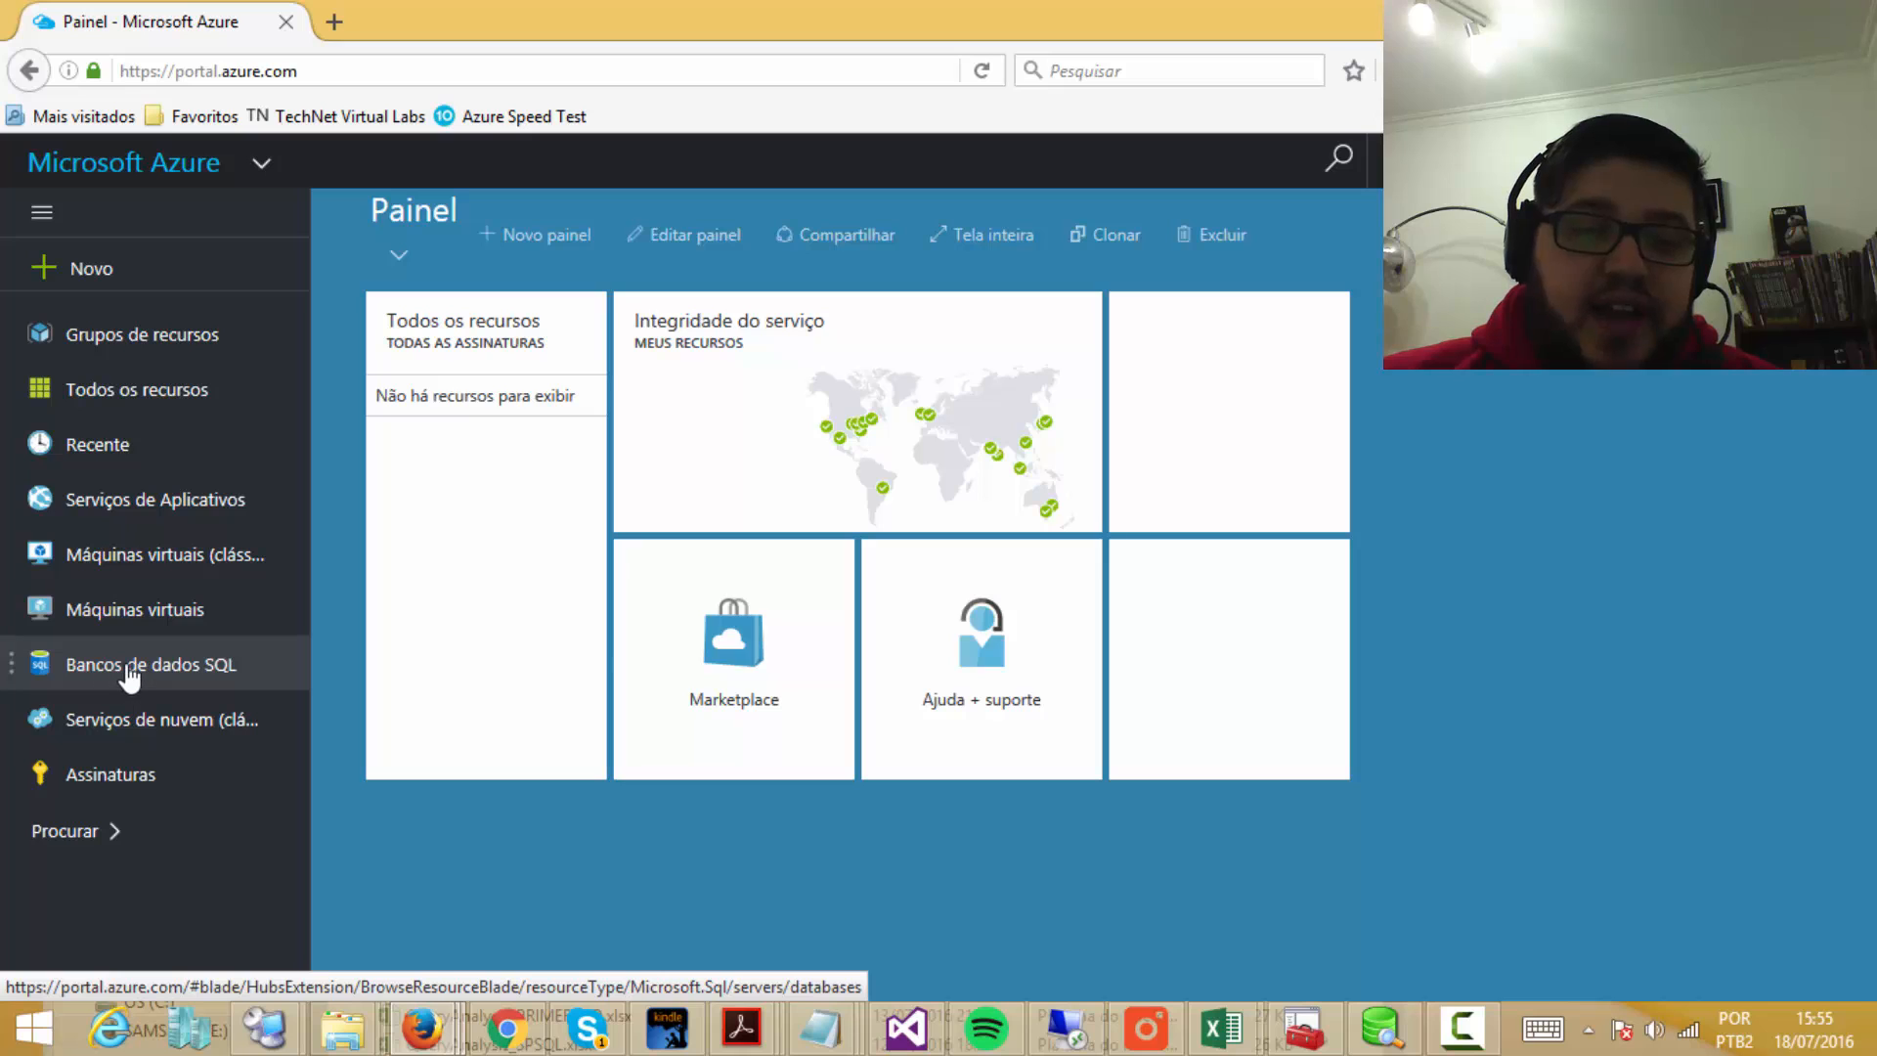
Step: Browse the Dados + Armazenamento services under Nova, ending at SQL Database at the top
left_click(90, 274)
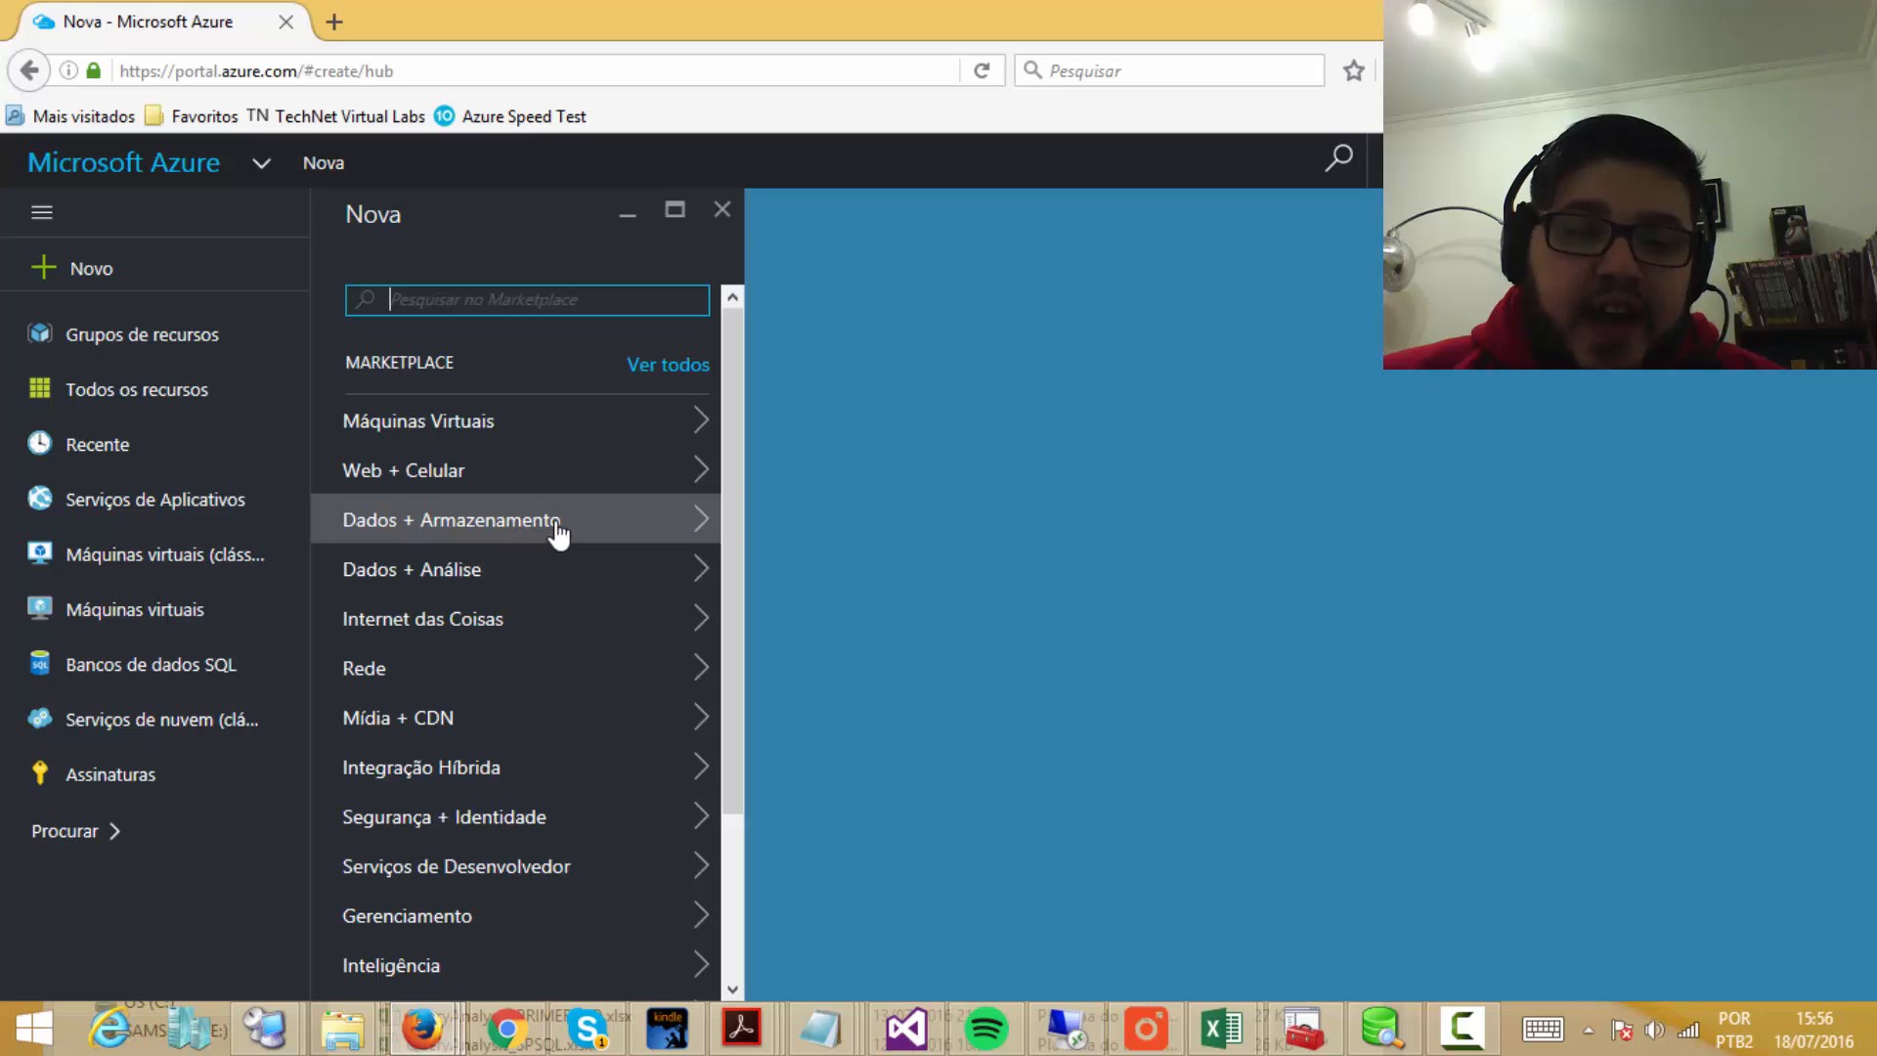
left_click(698, 528)
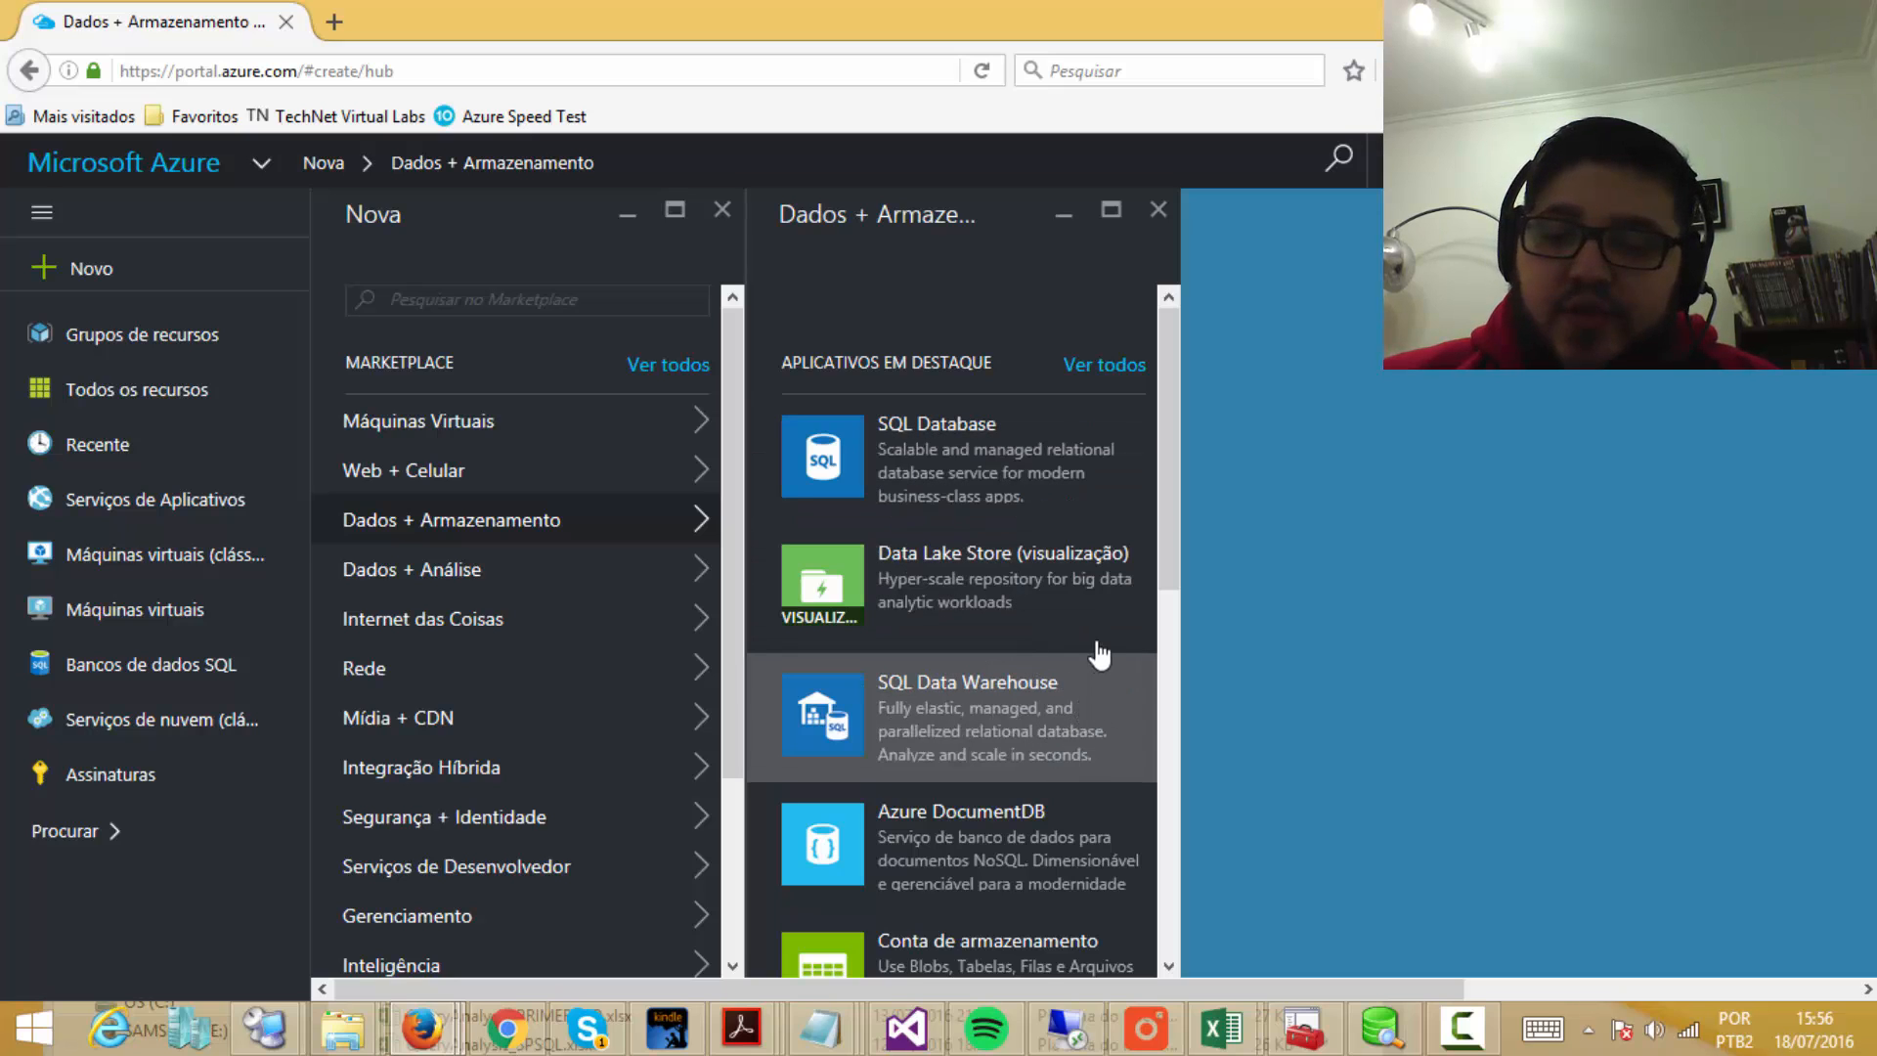
scroll(1090, 674, "down", 1)
scroll(1066, 728, "down", 3)
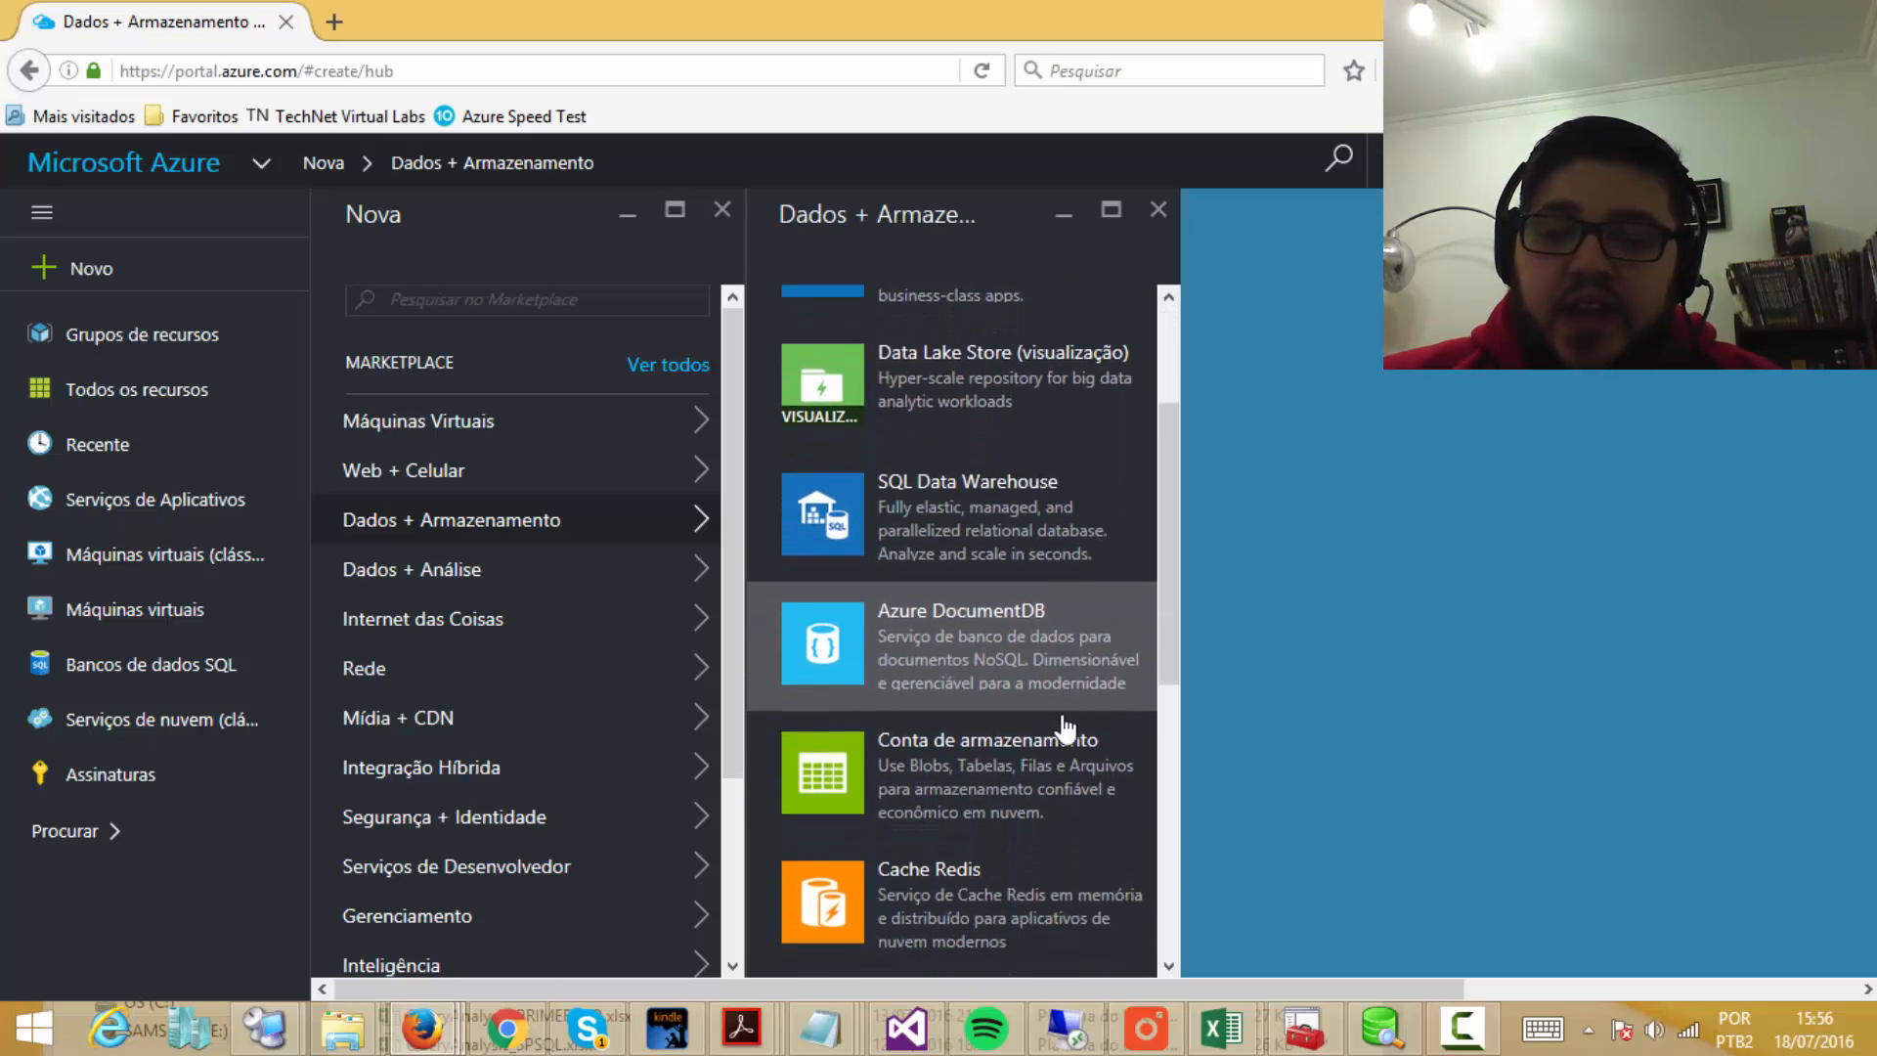
scroll(1066, 728, "down", 3)
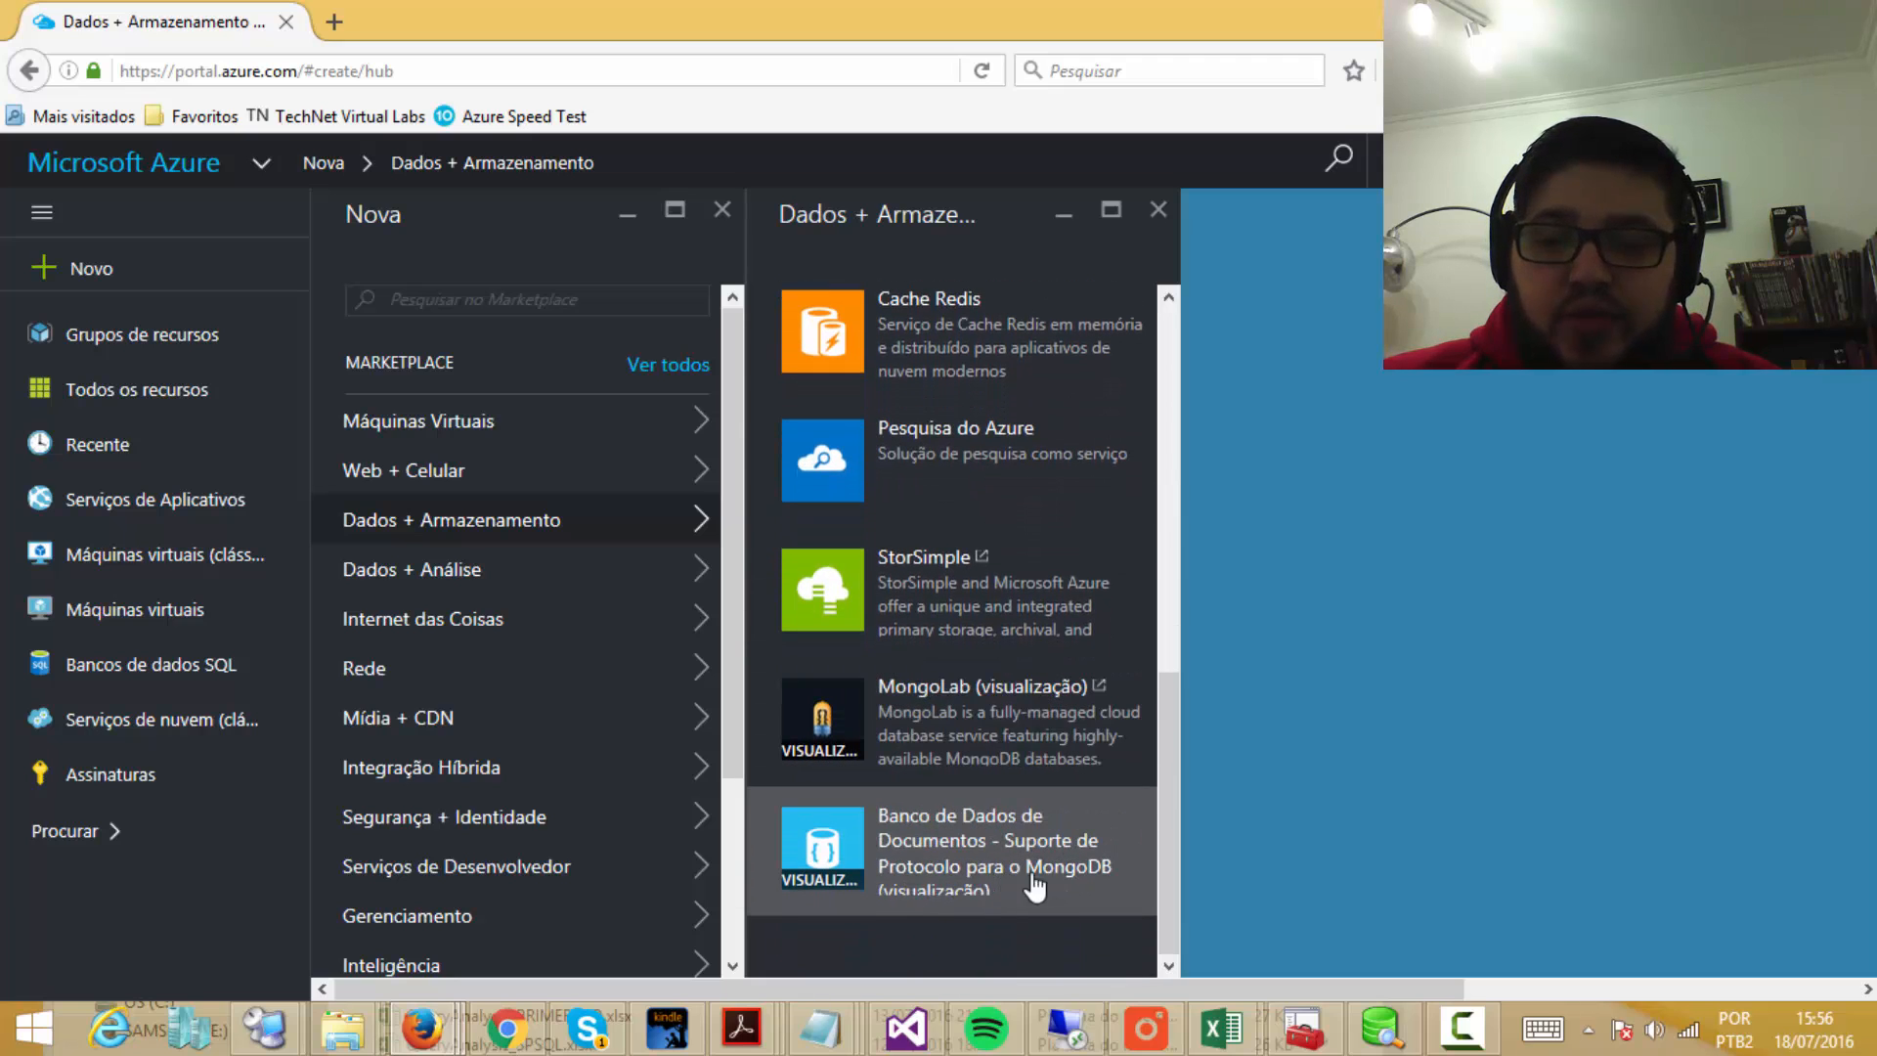
scroll(1028, 755, "up", 2)
scroll(1021, 751, "up", 1)
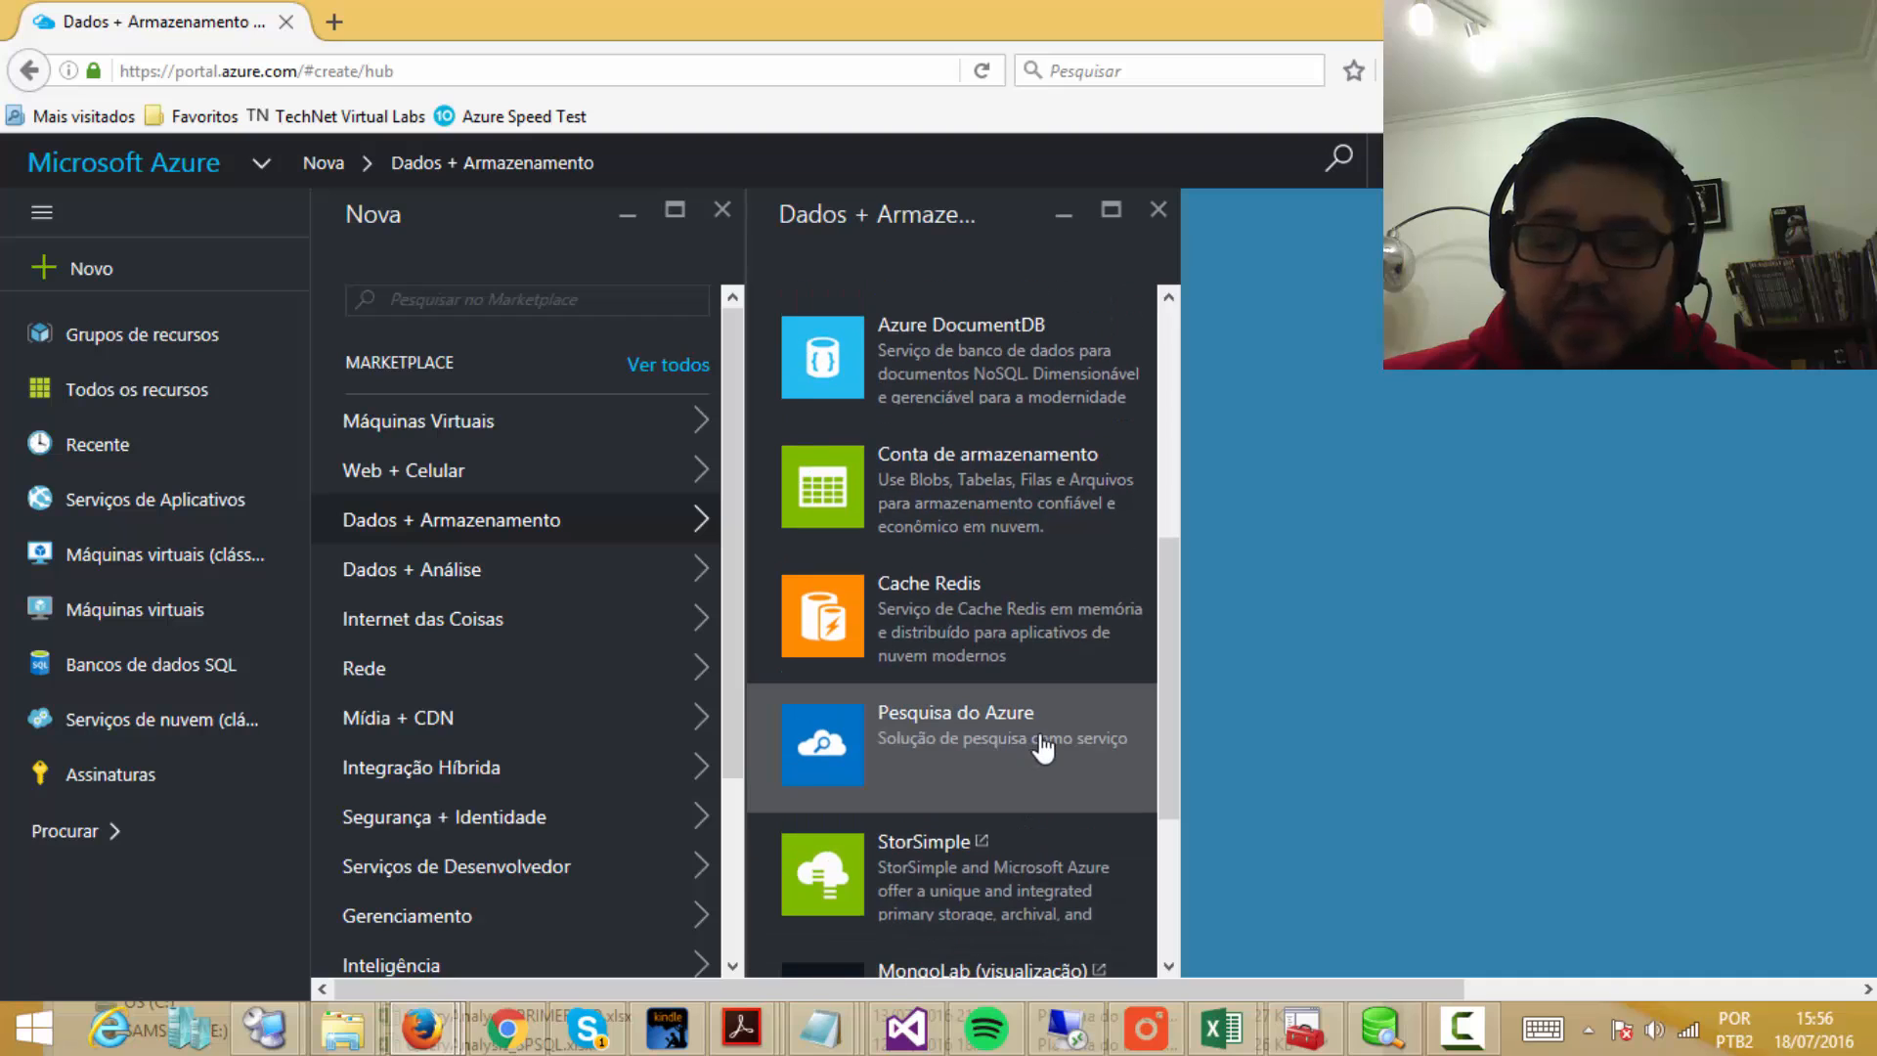
scroll(987, 743, "up", 5)
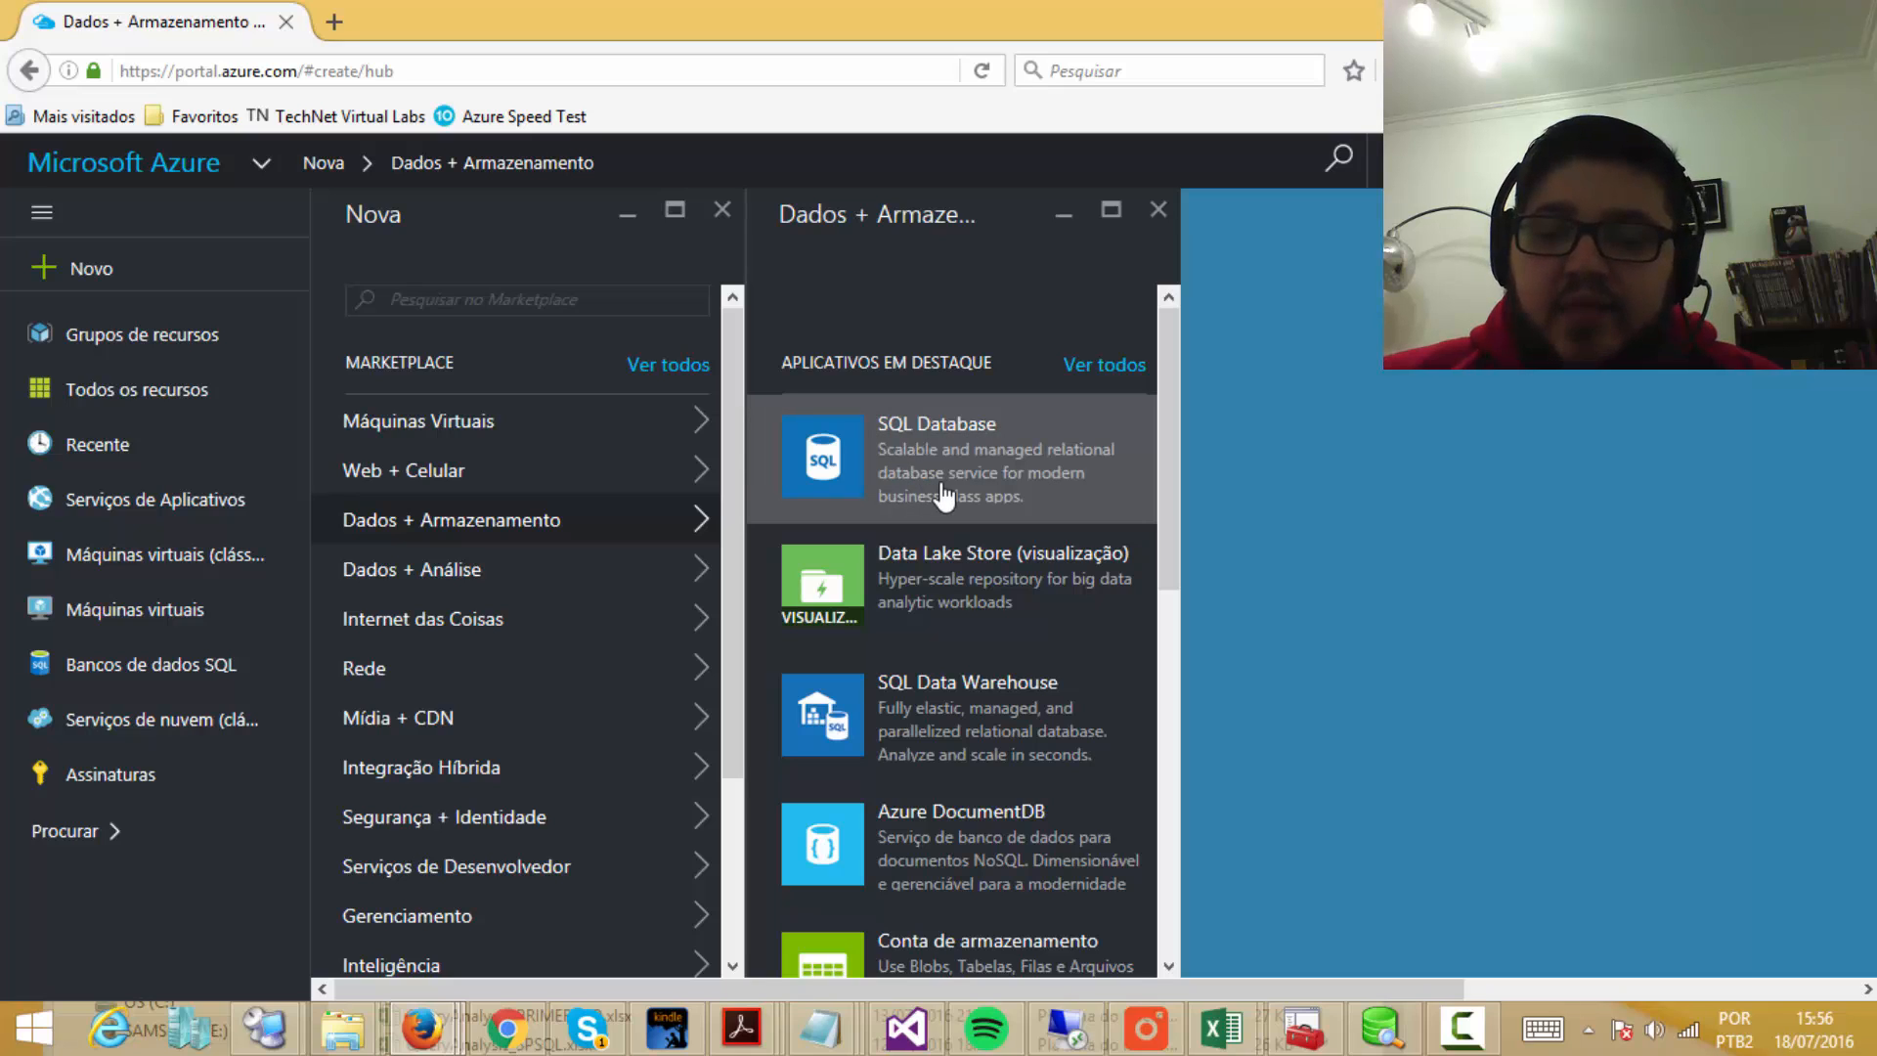
Step: Show the Bancos de dados SQL list, which has no databases yet
left_click(134, 676)
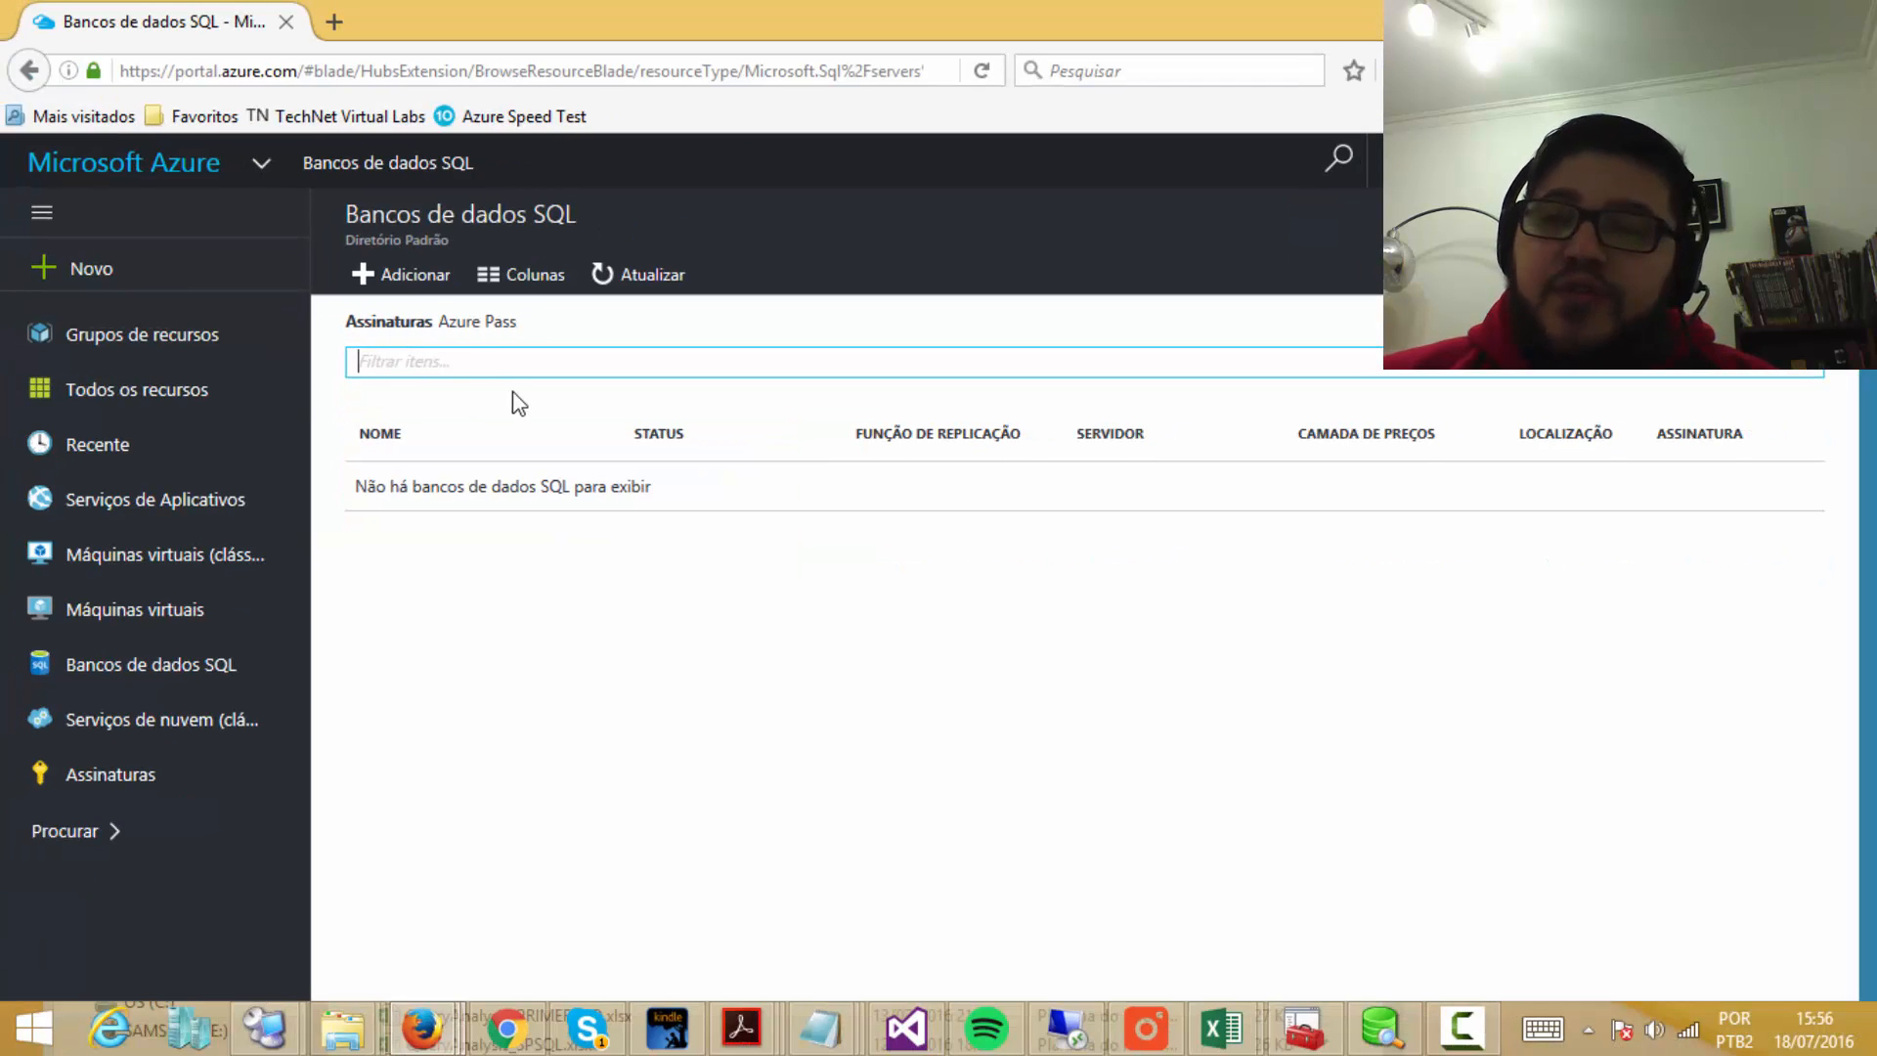
Step: Start a new SQL database and name it ECommerce
left_click(395, 284)
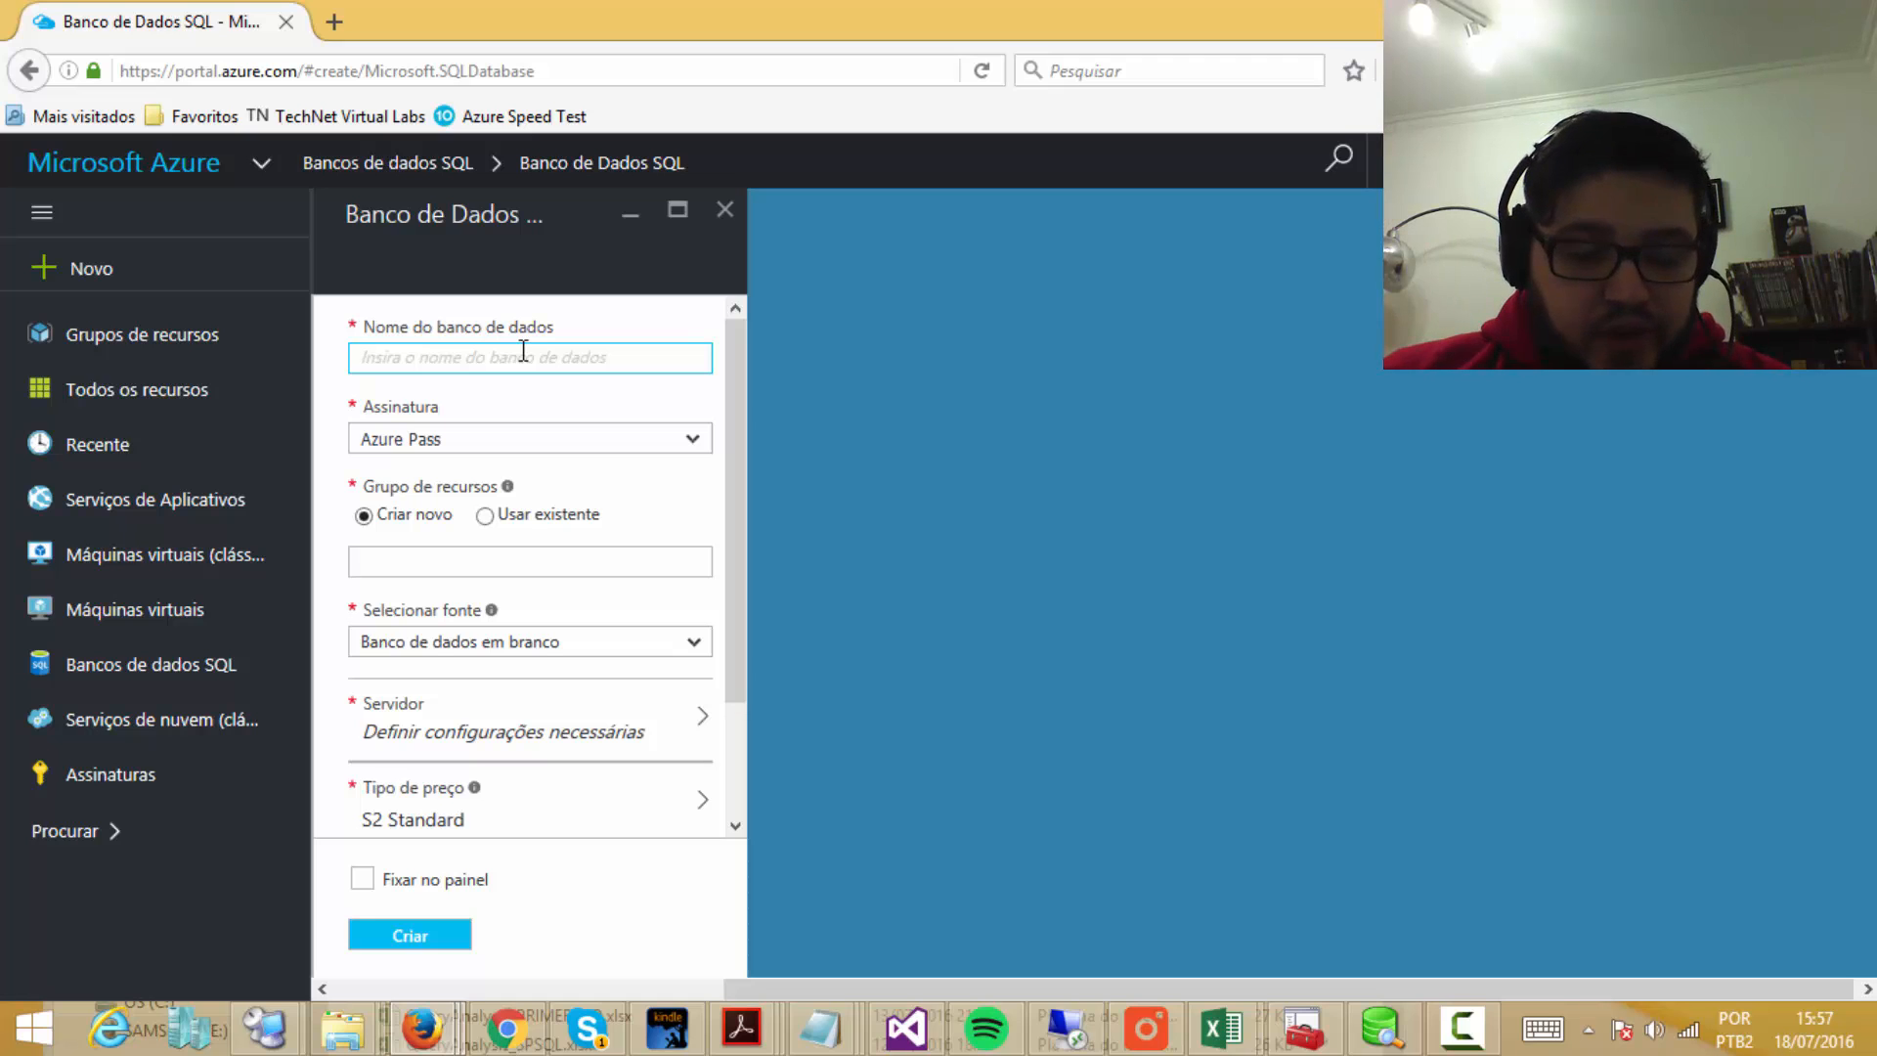
type("ECommerce")
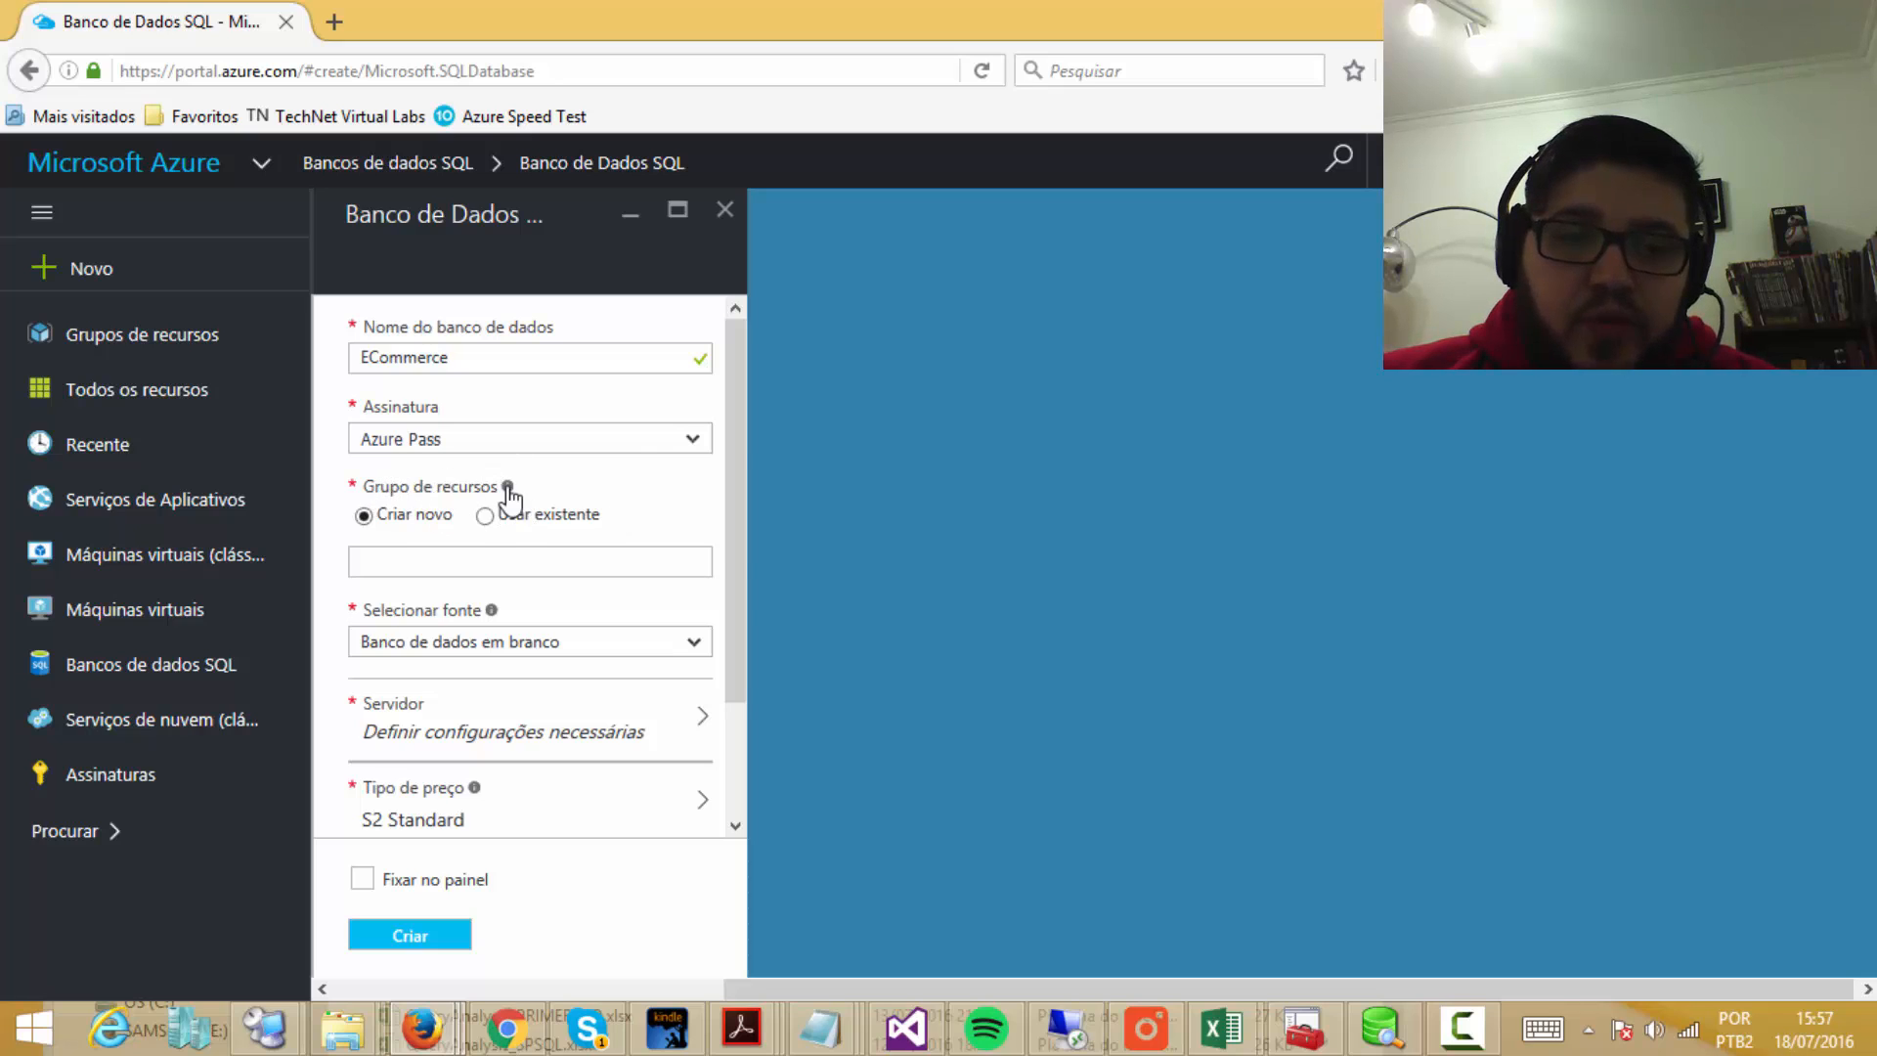
Step: Set the database to use a new resource group named RP_Ecommerce
mouse_move(507, 493)
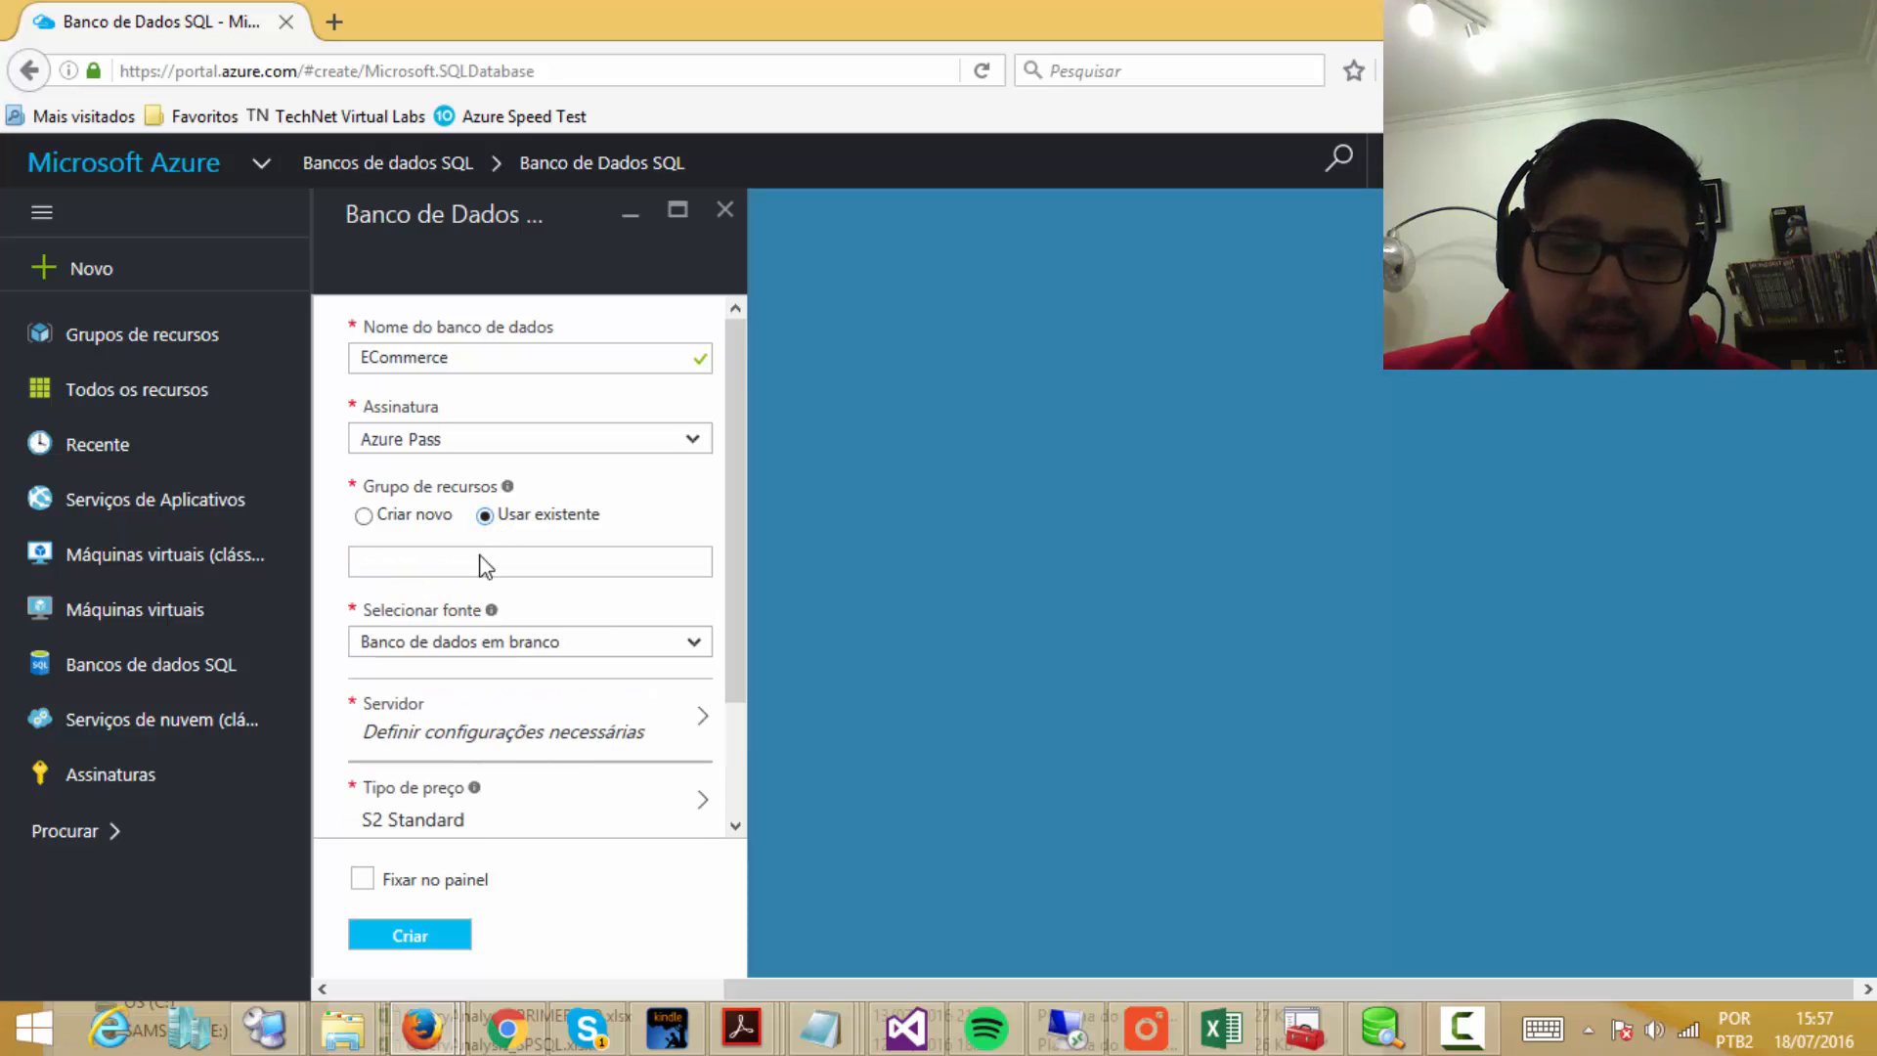
left_click(540, 561)
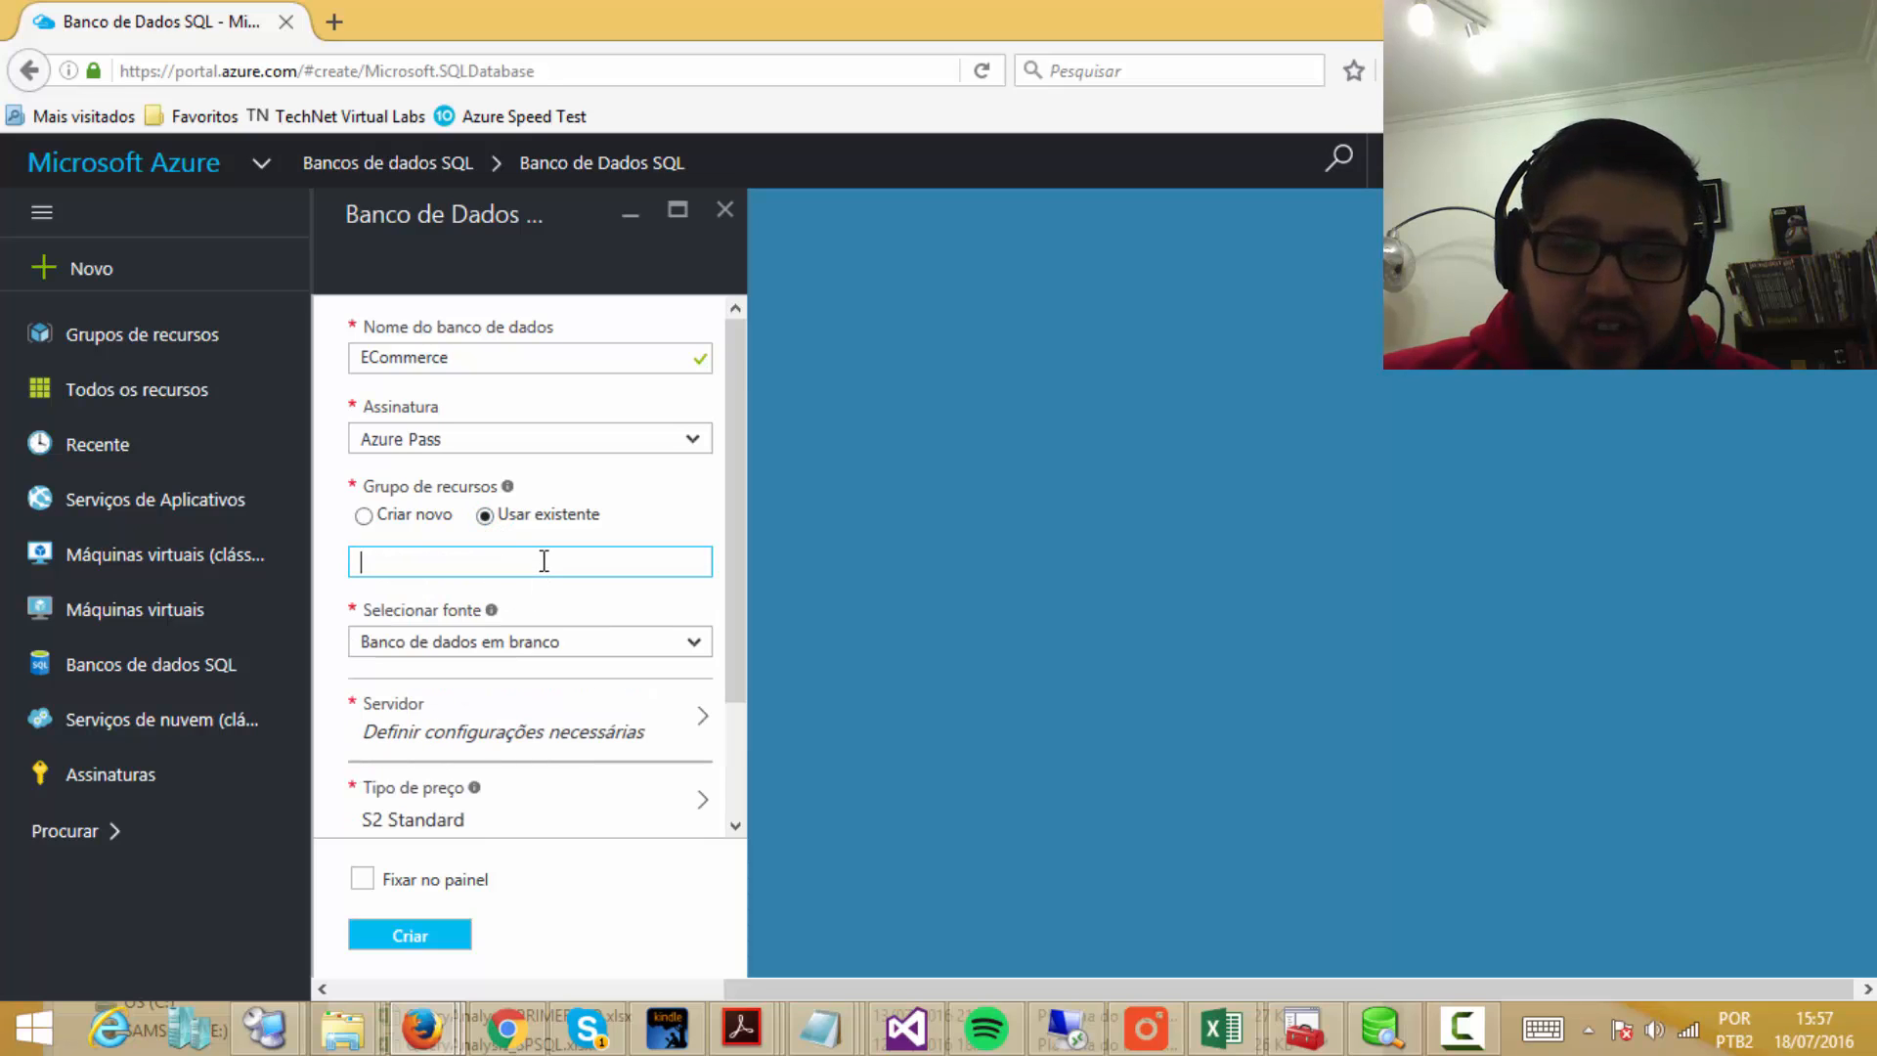
left_click(365, 516)
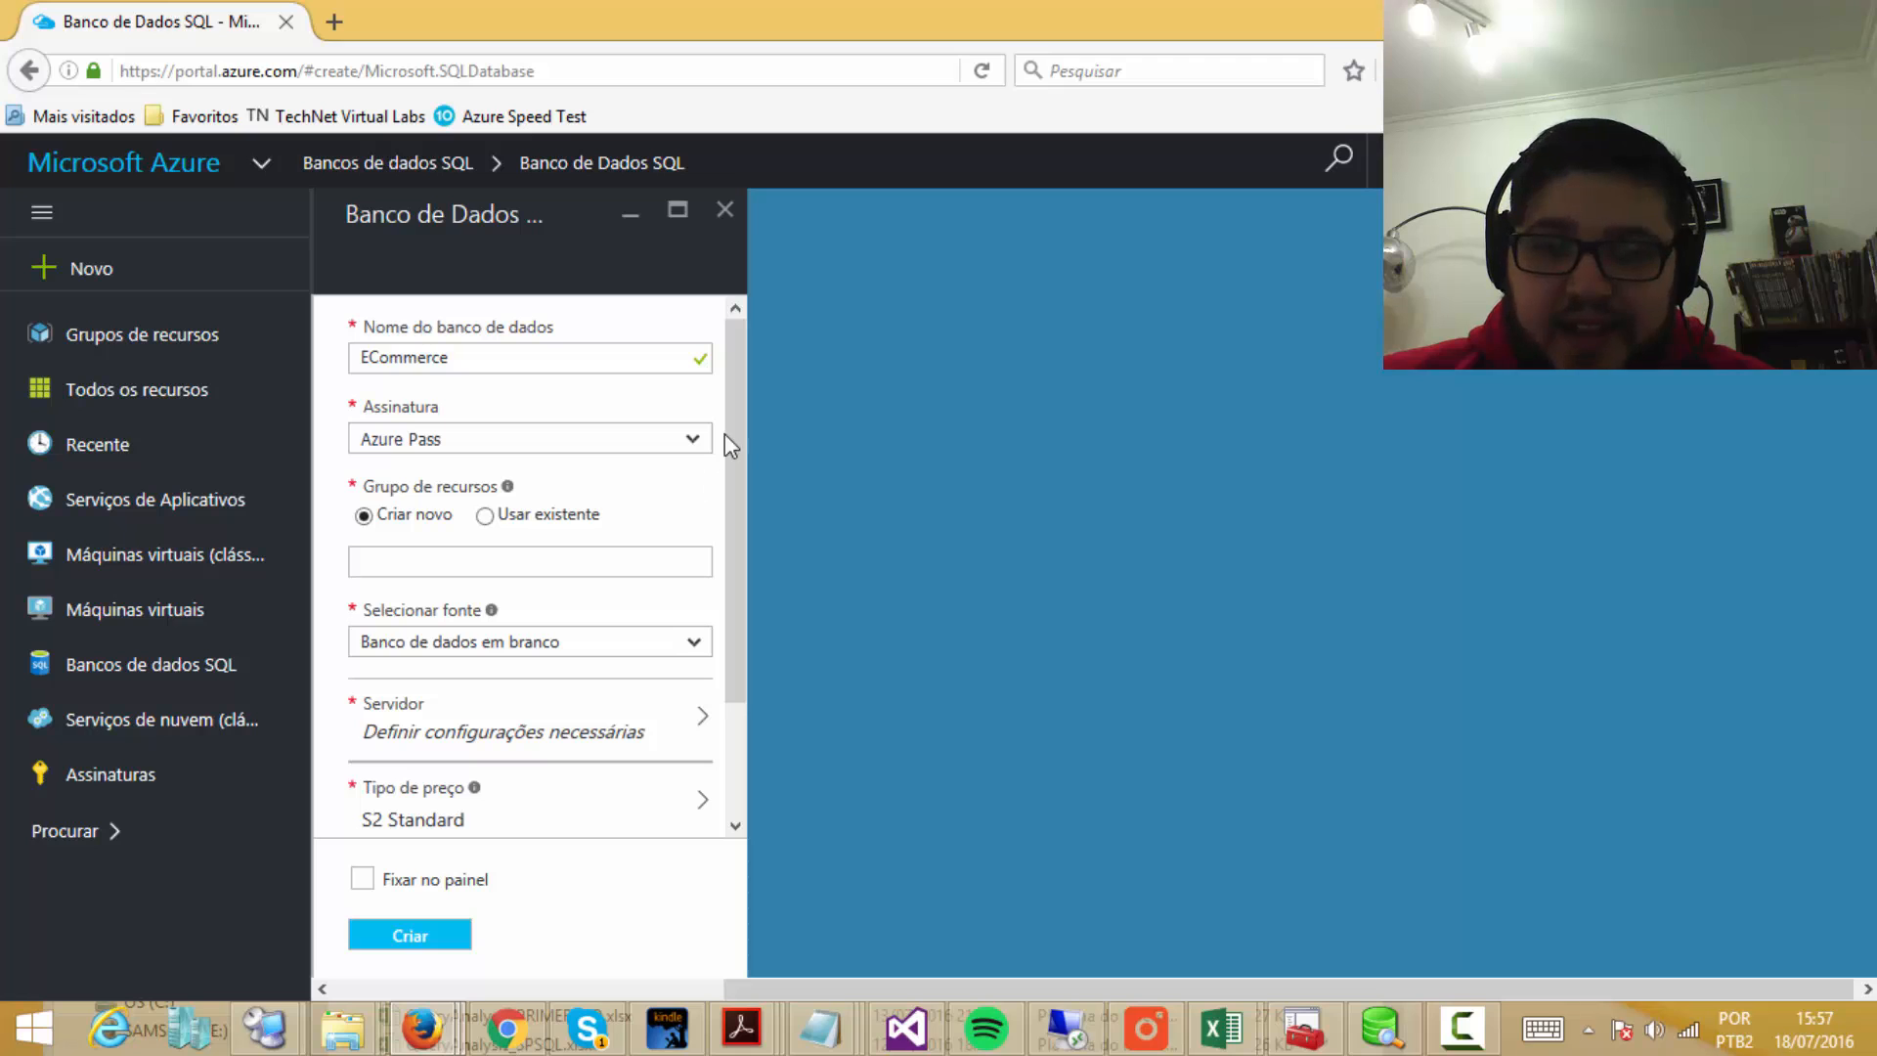
mouse_move(742, 413)
left_mouse_down()
mouse_move(745, 577)
mouse_move(737, 407)
left_mouse_up()
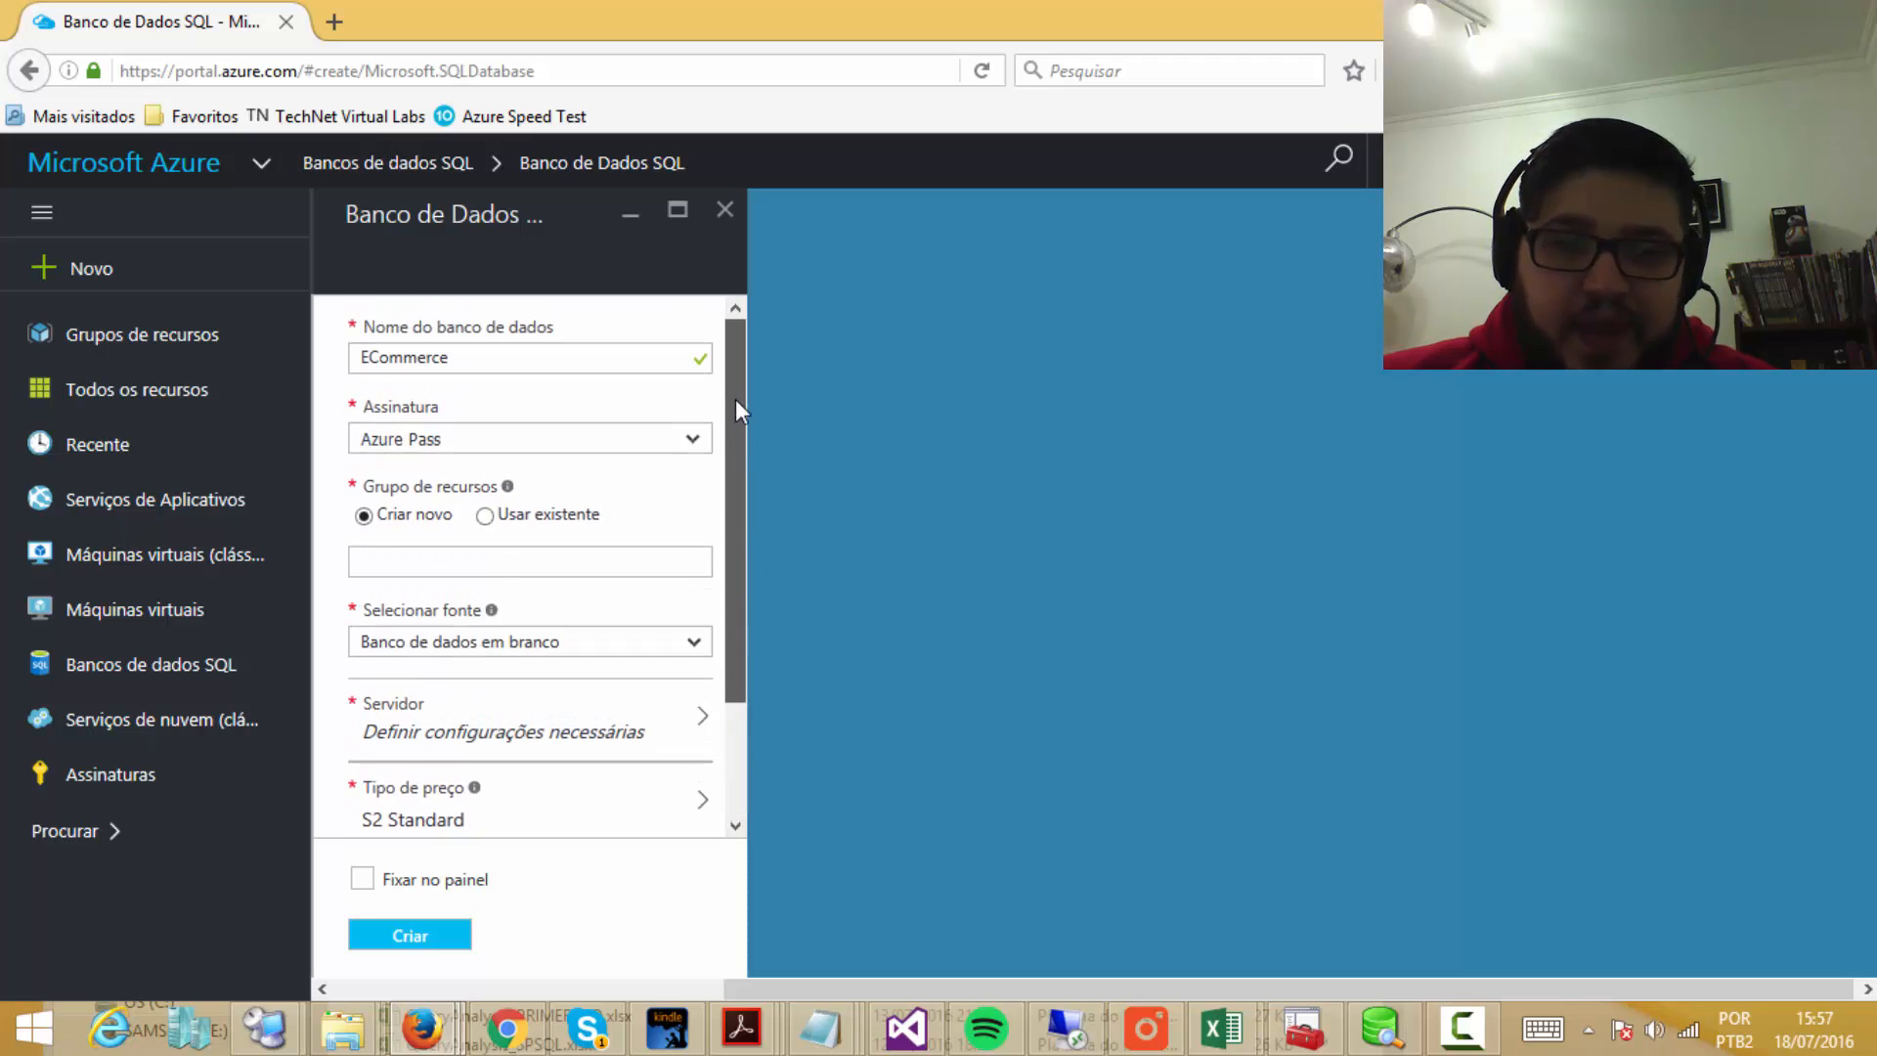
left_click(384, 560)
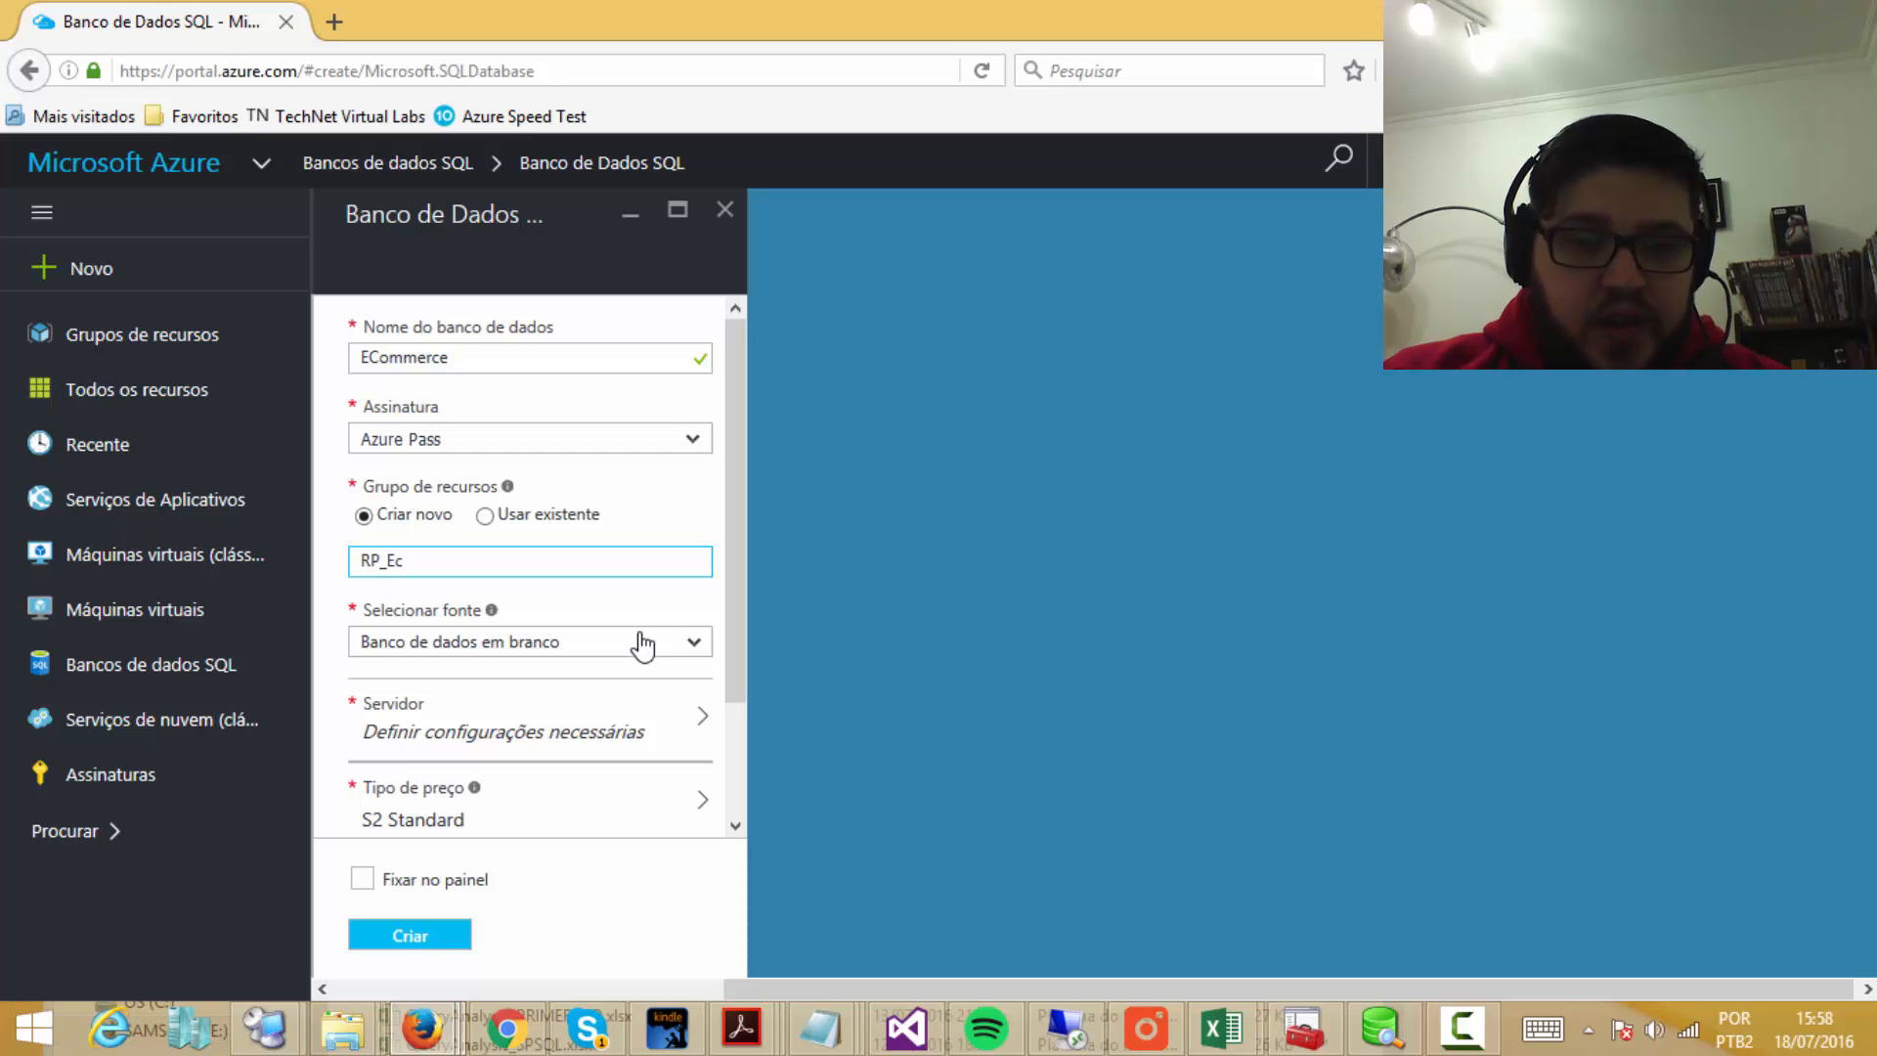
type("mmerce")
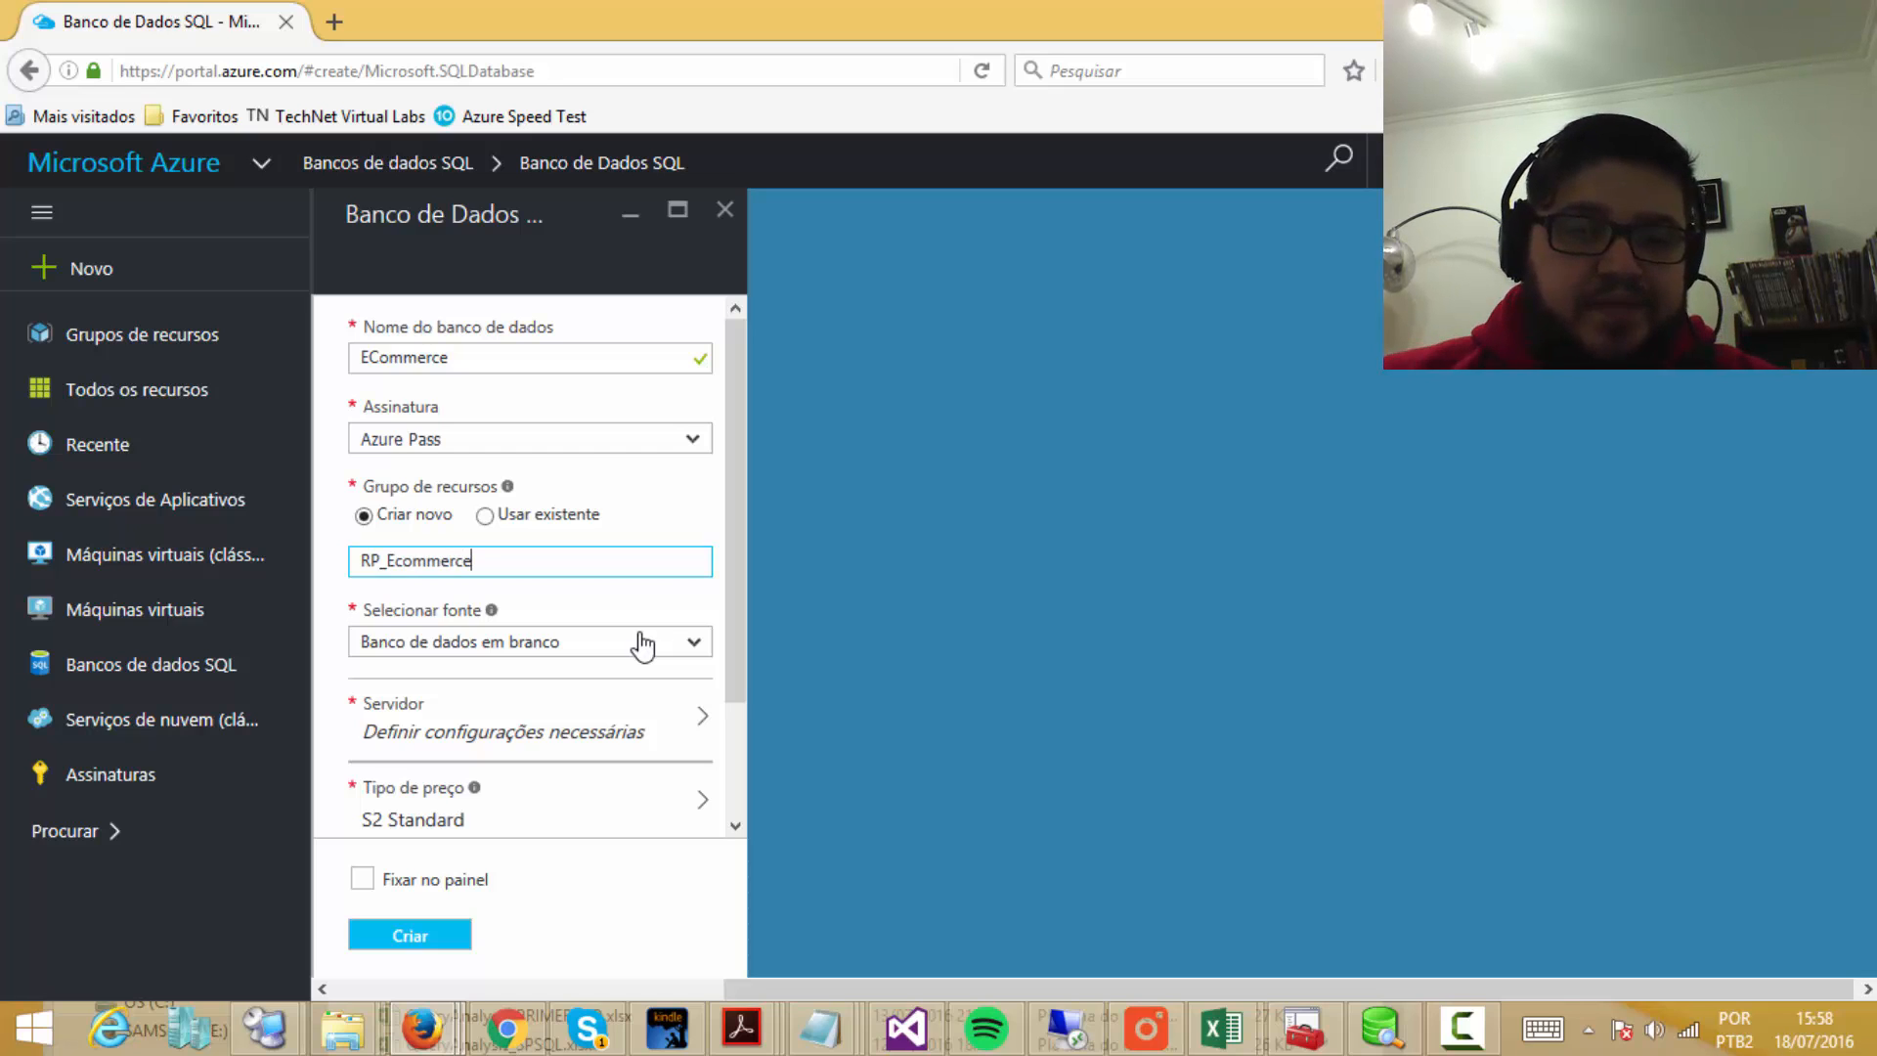
left_click_drag(735, 468, 726, 555)
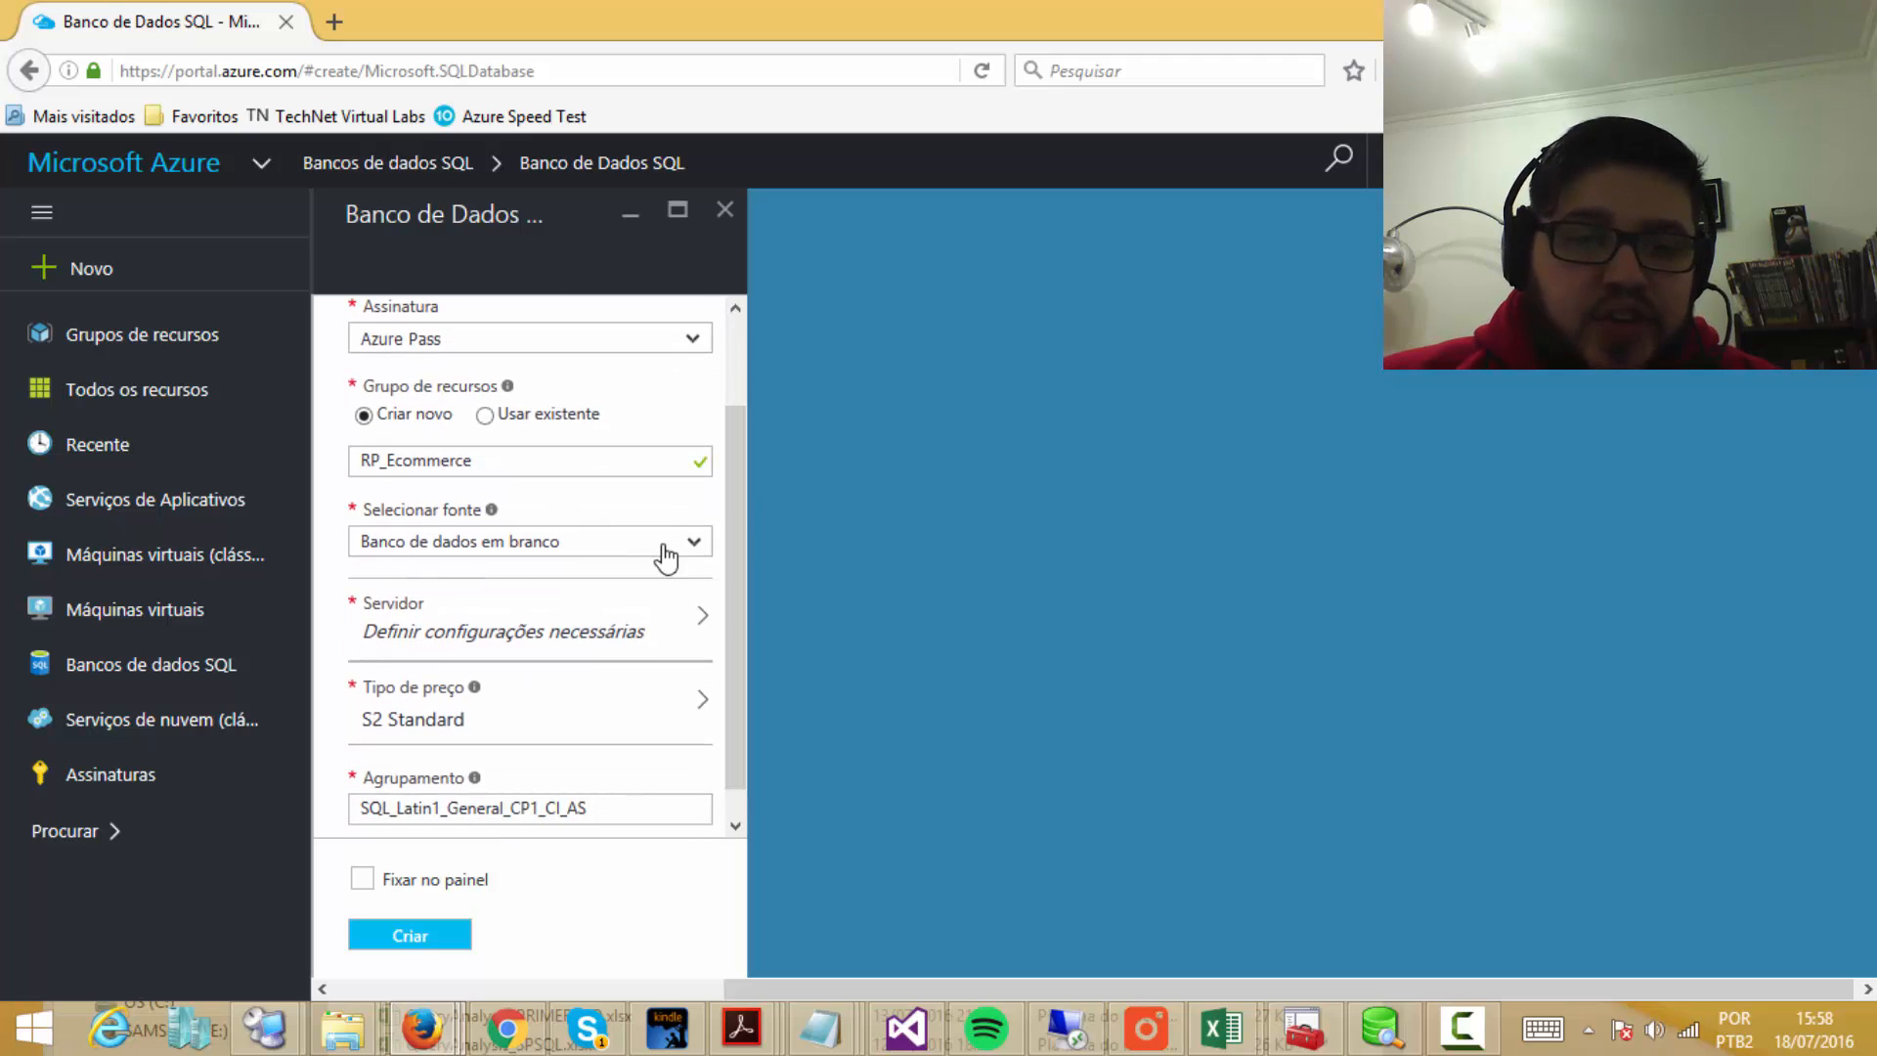
left_click(699, 552)
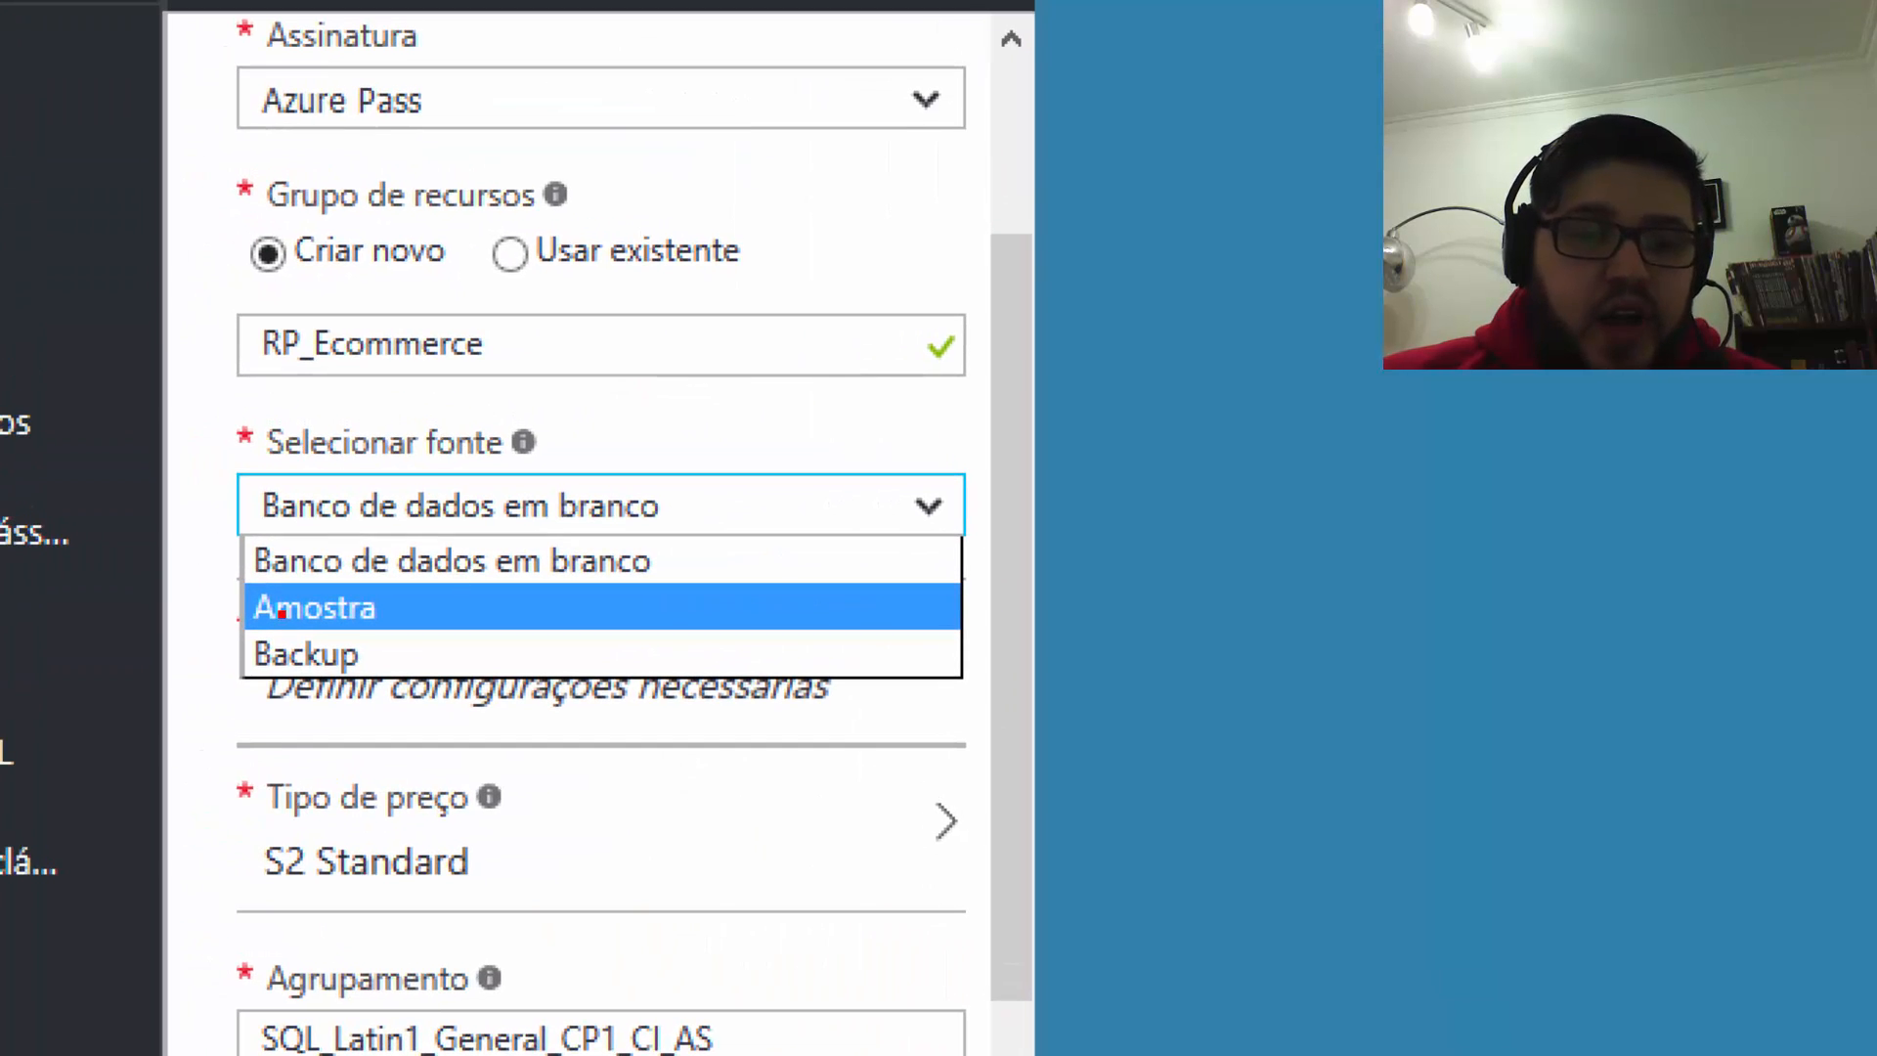
left_click_drag(391, 598, 455, 613)
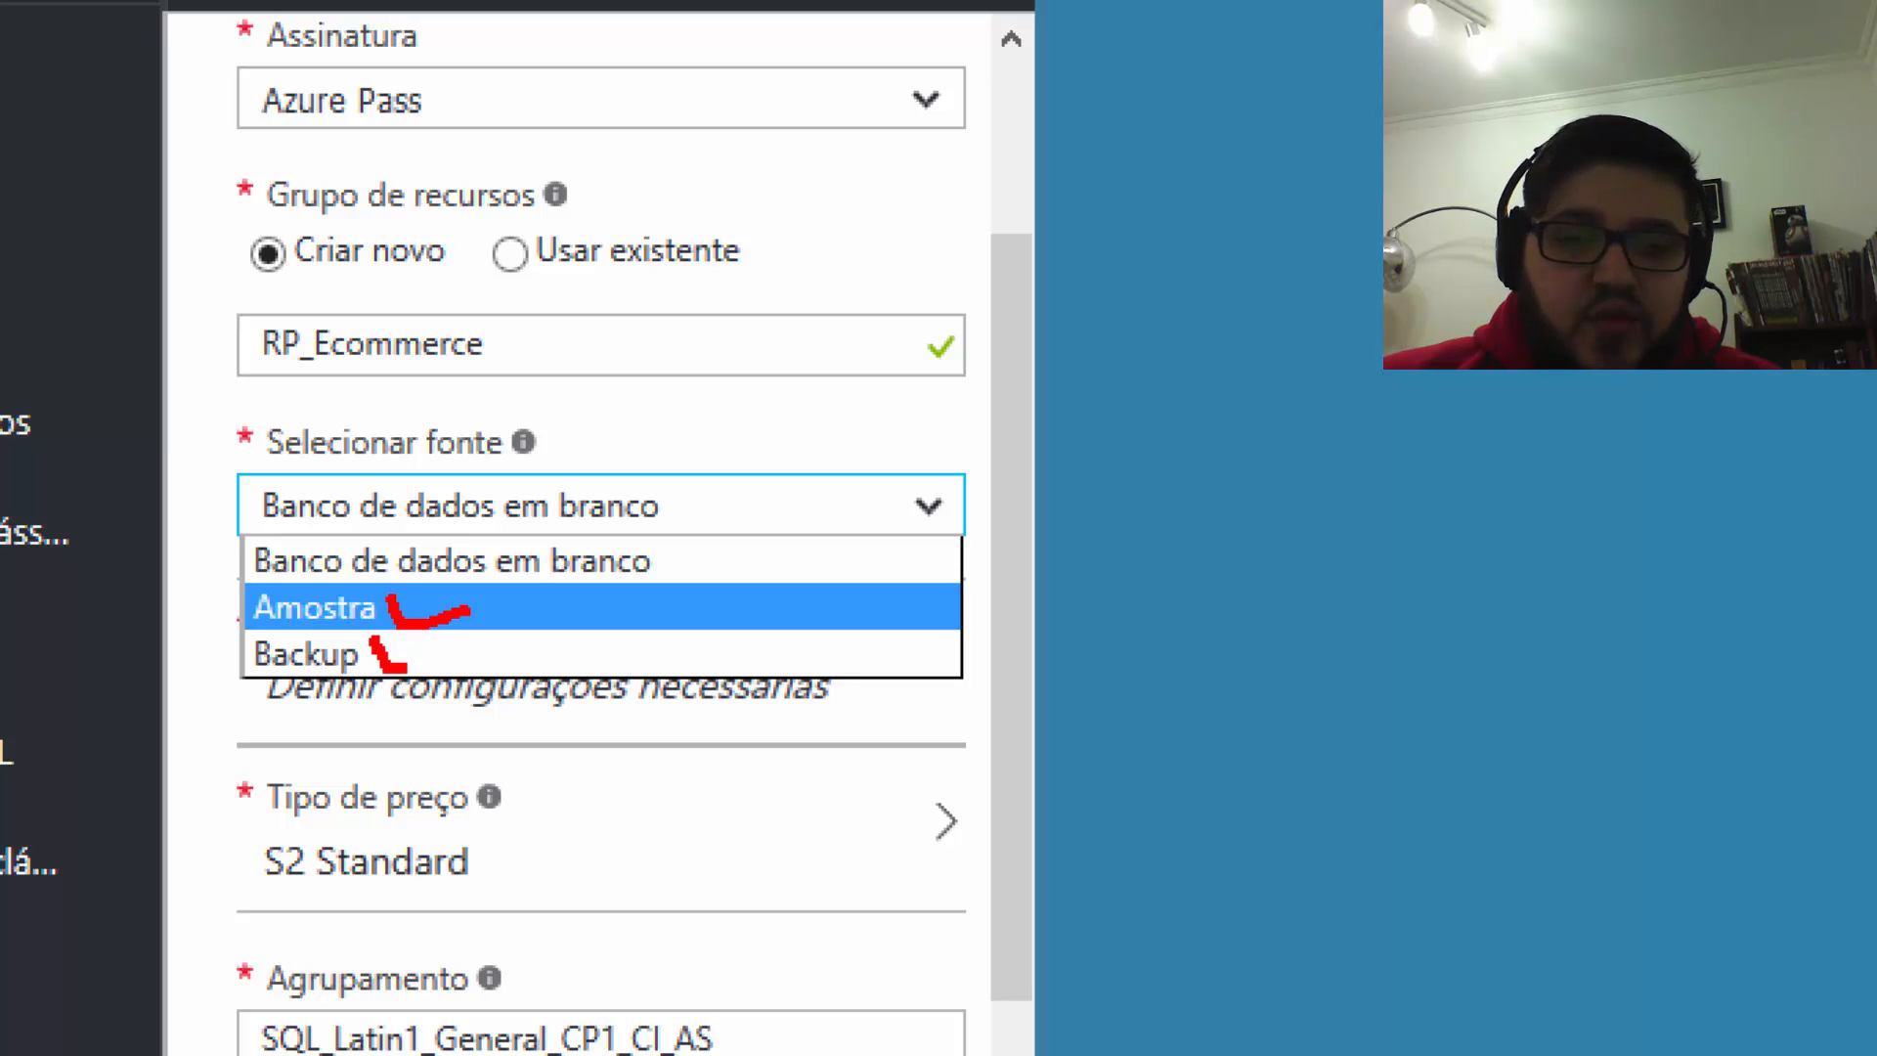
left_click_drag(403, 668, 506, 643)
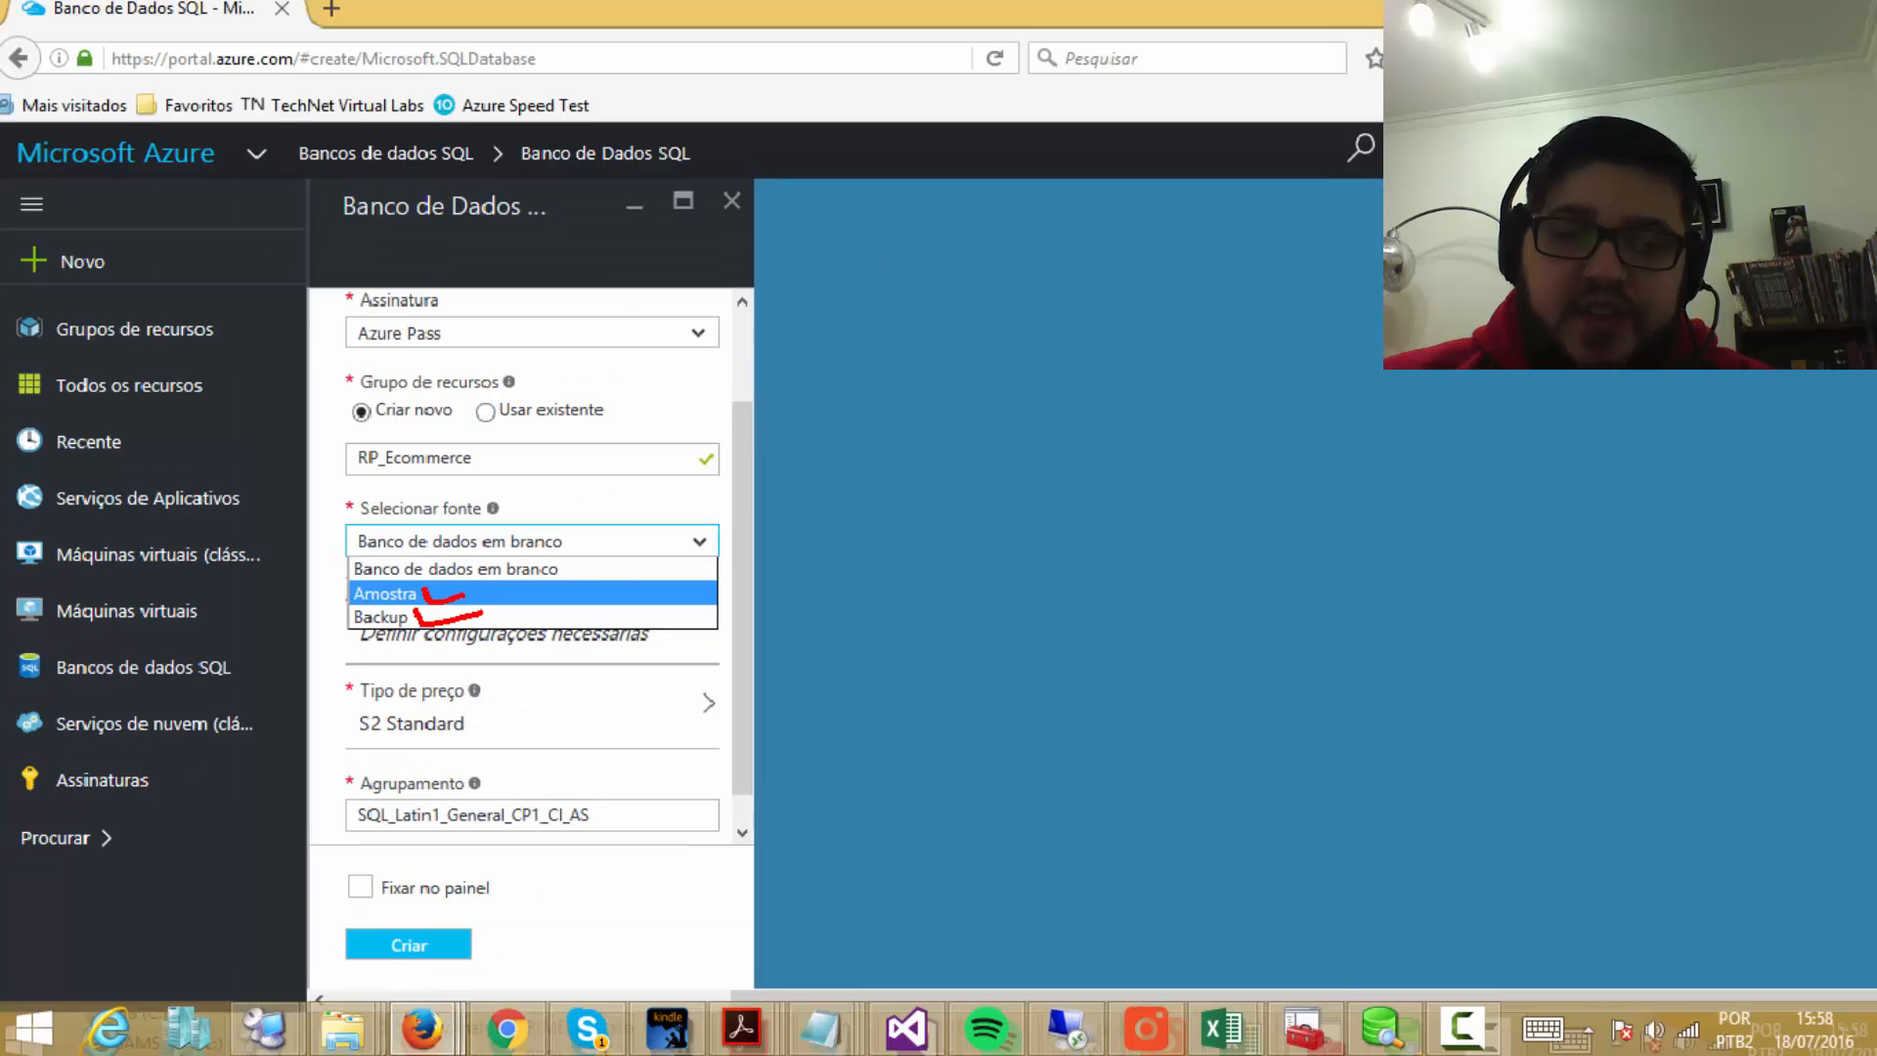
left_click(604, 607)
left_click(604, 505)
left_click(540, 592)
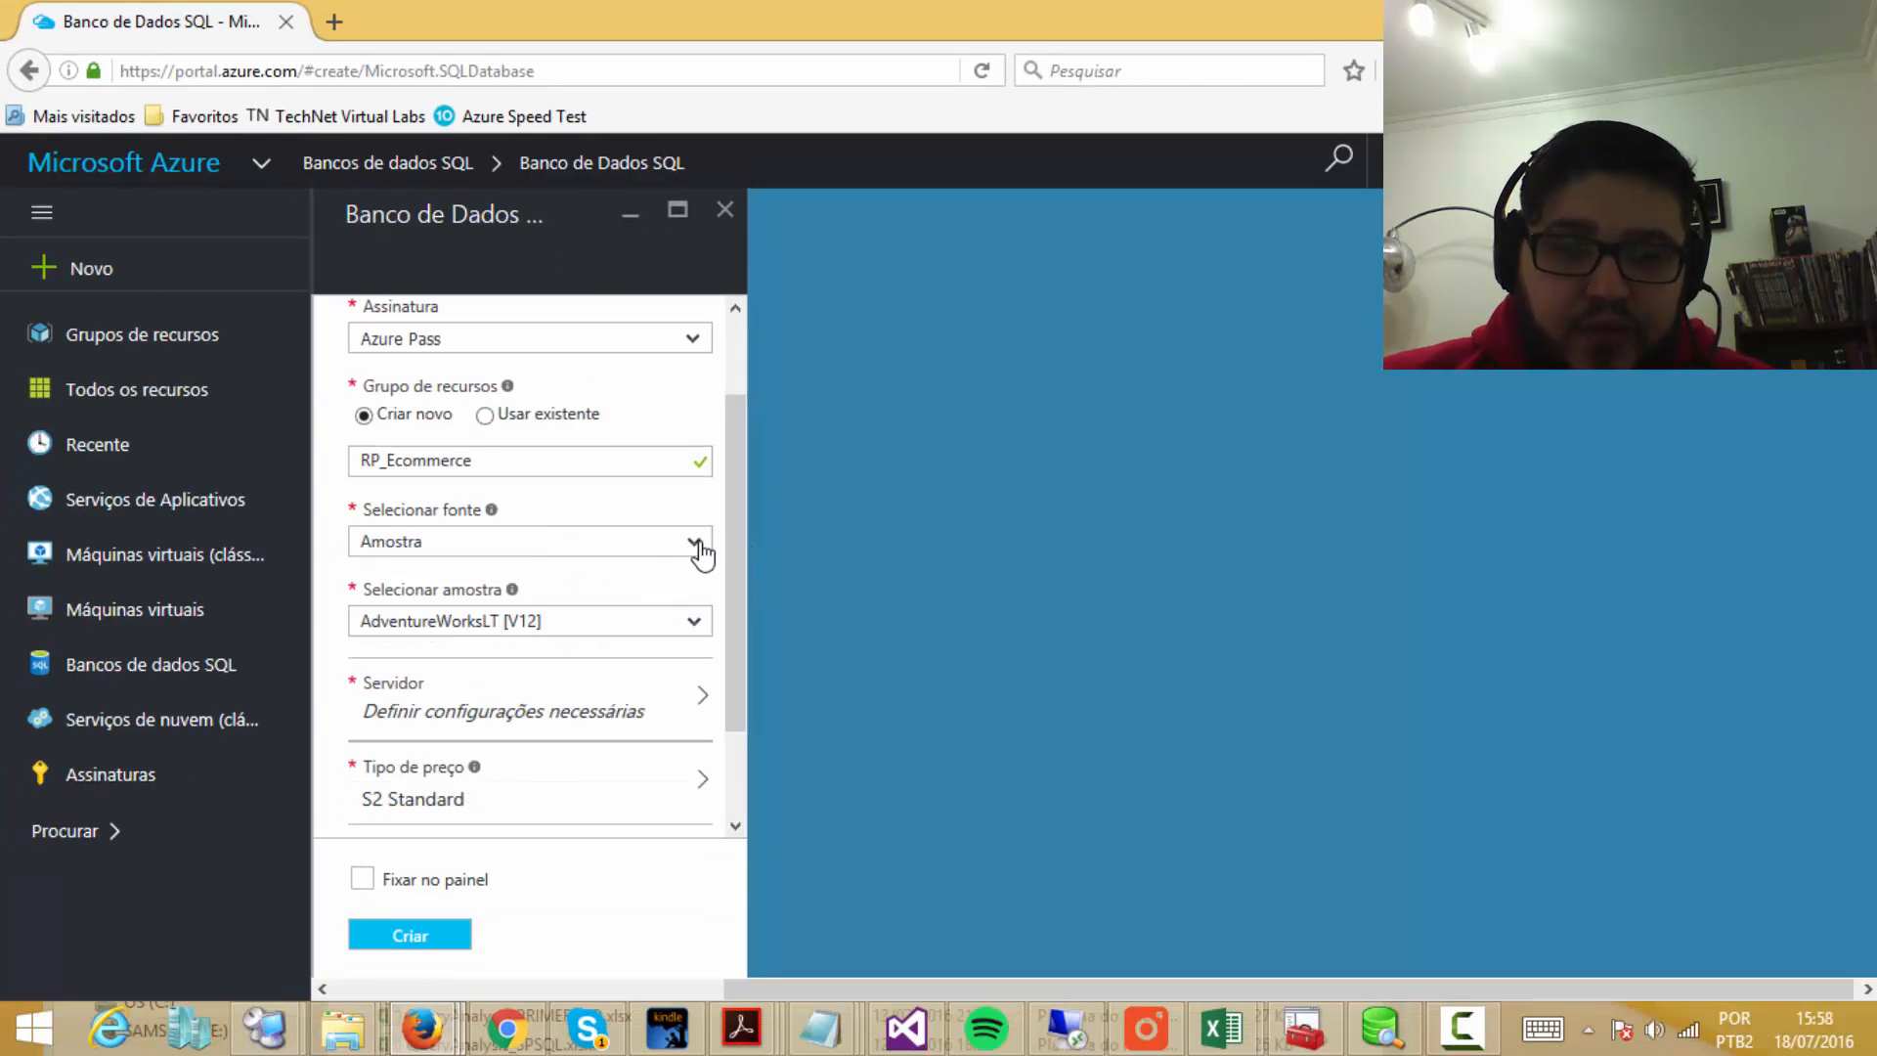
left_click(700, 545)
left_click(536, 584)
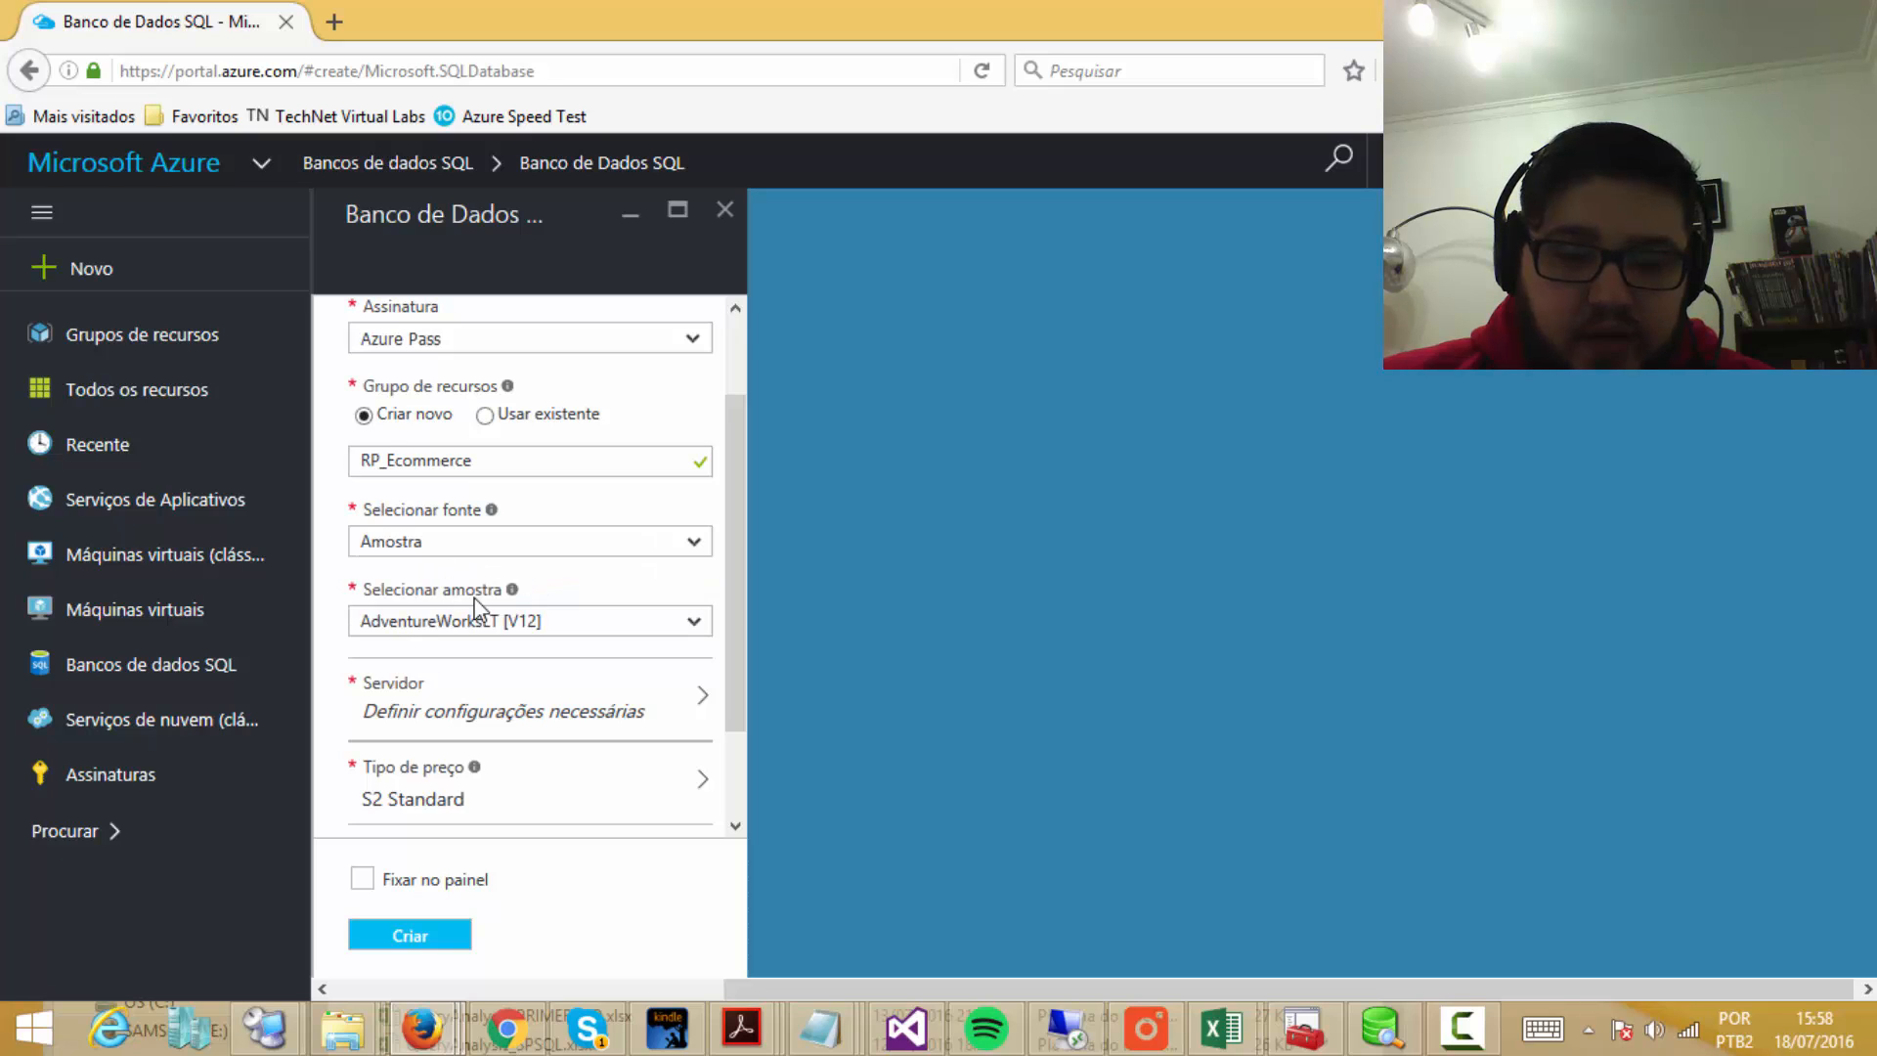
left_click(508, 544)
left_click(419, 614)
left_click(446, 550)
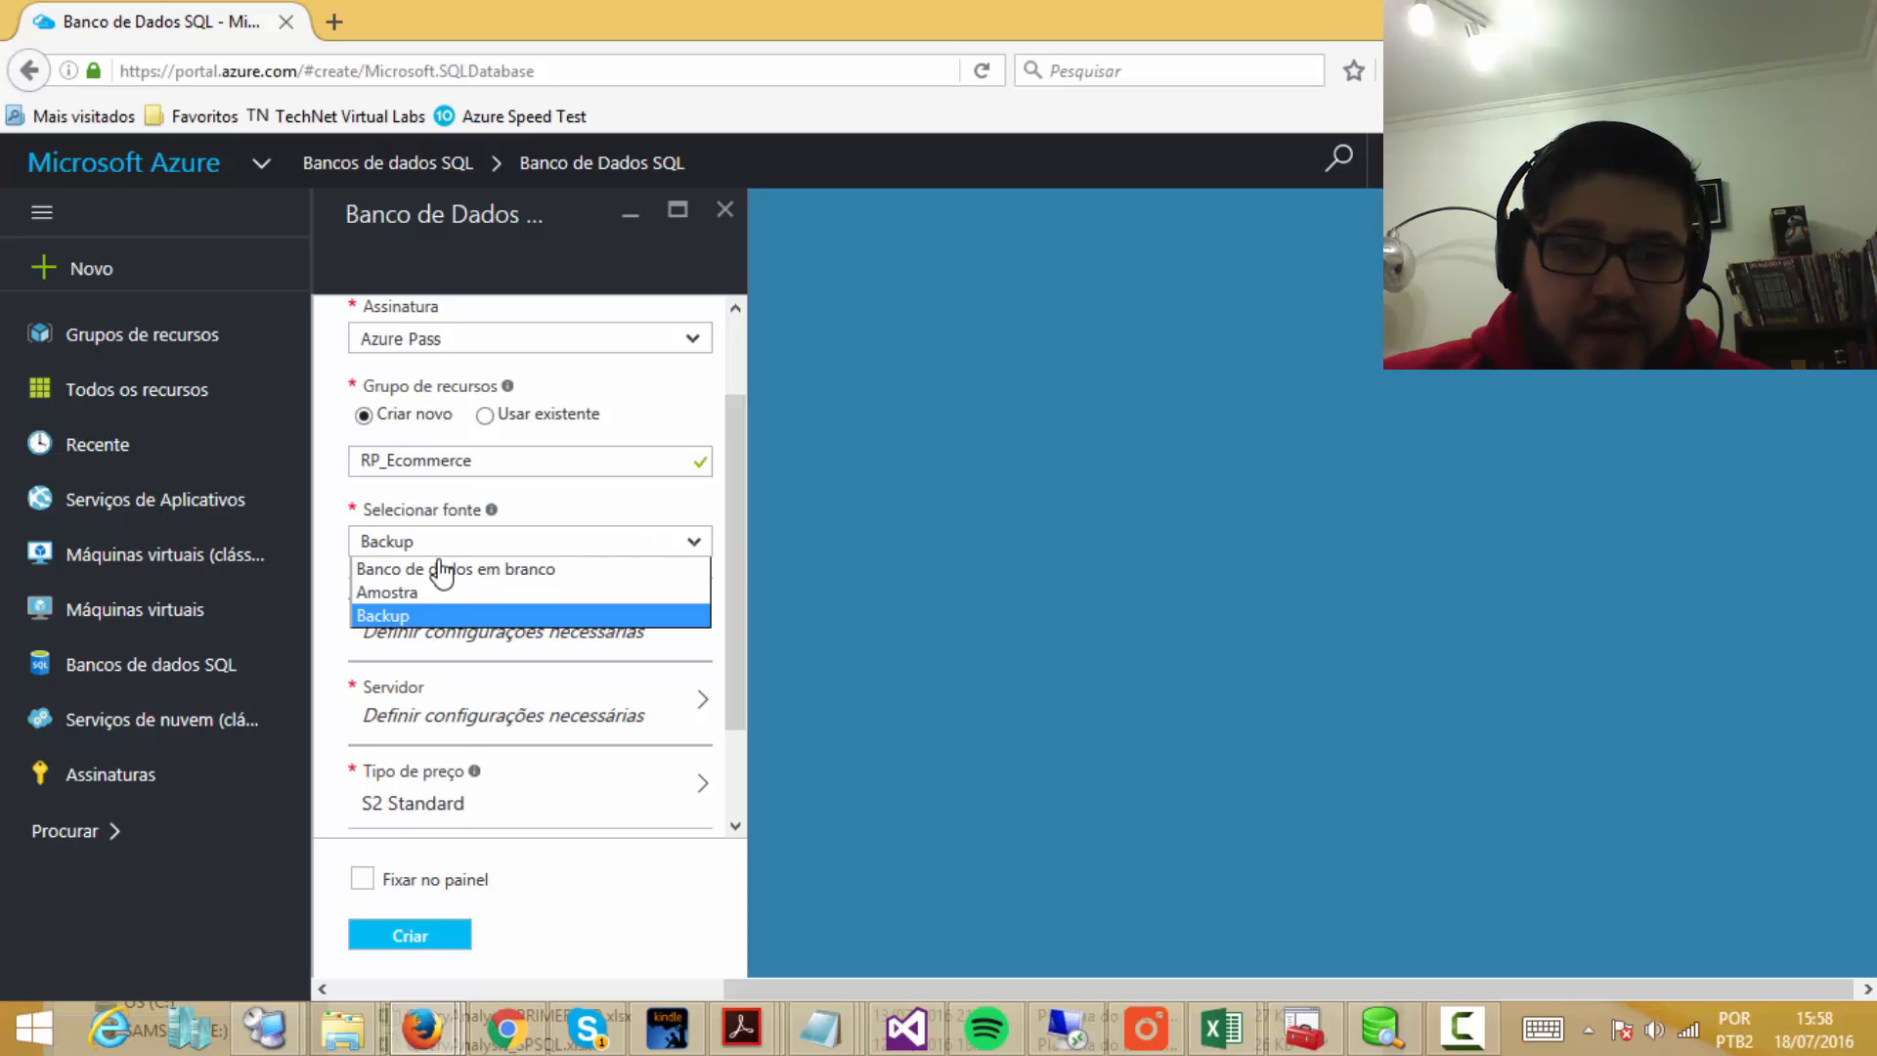
left_click(440, 564)
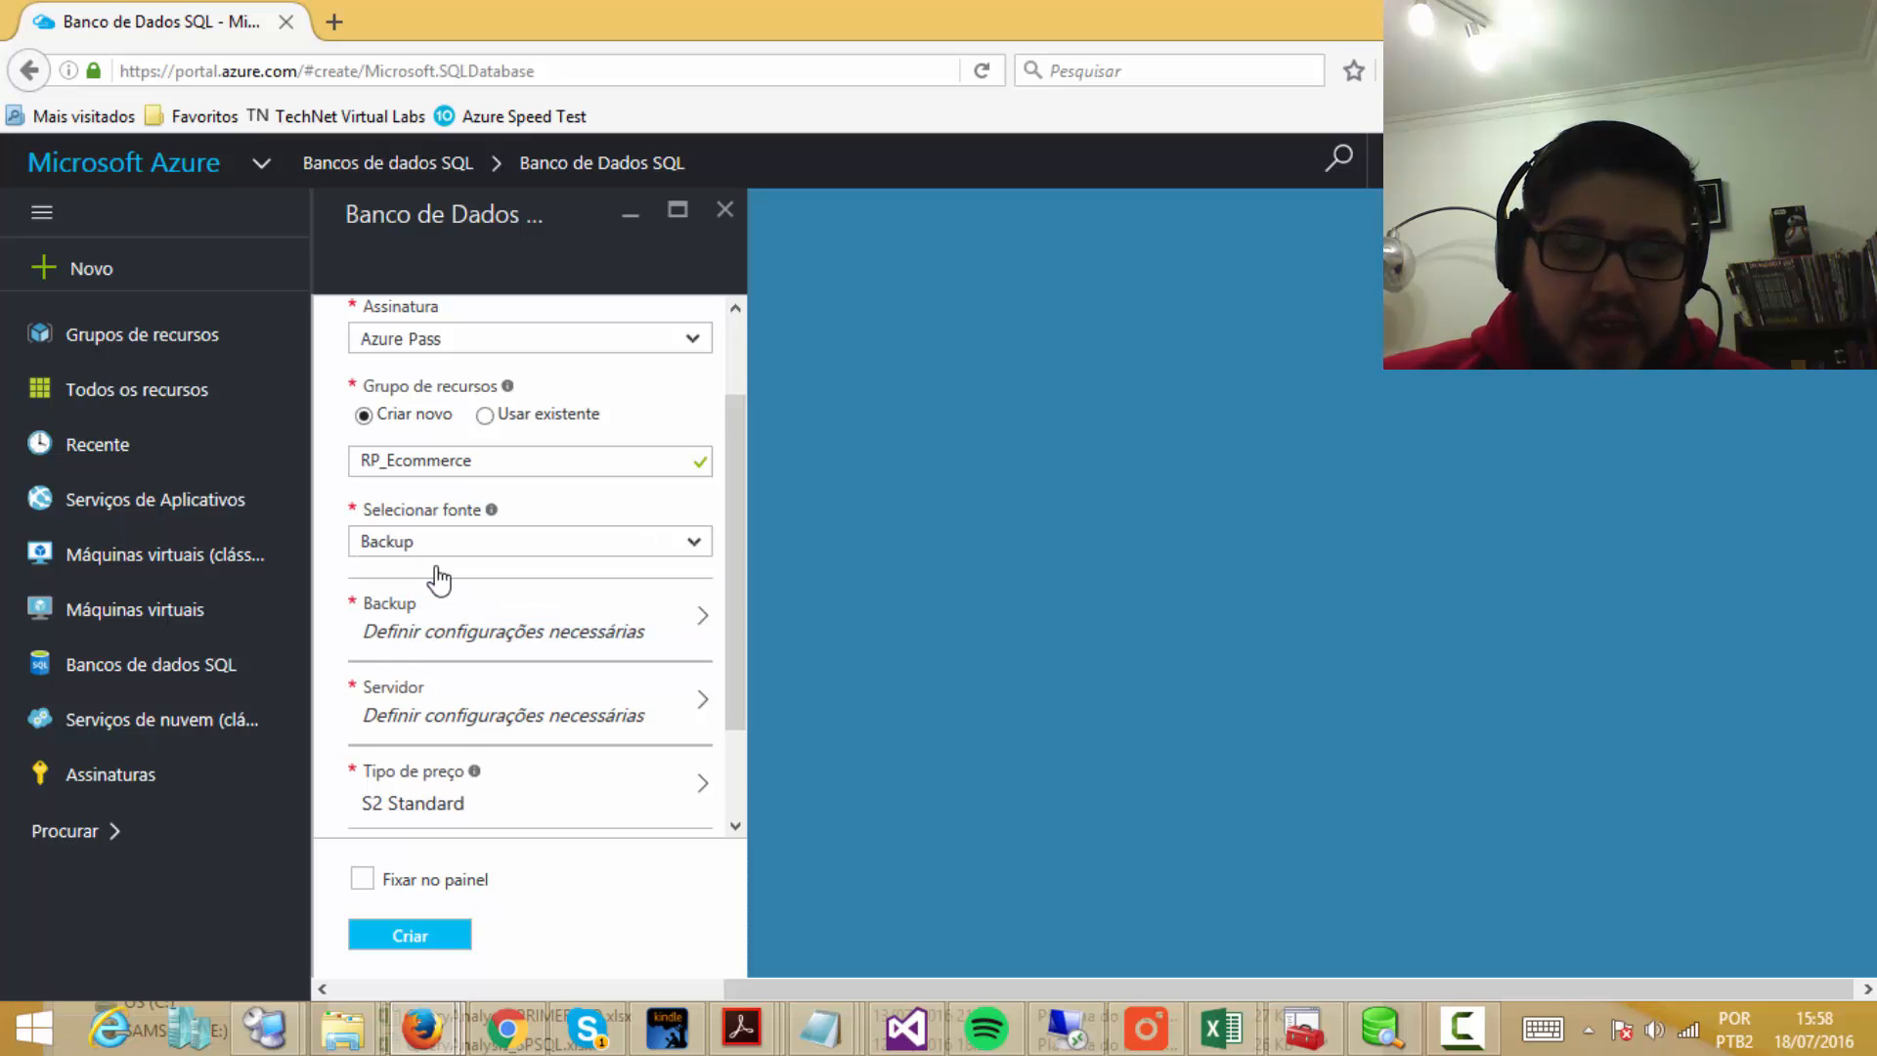
left_click(697, 543)
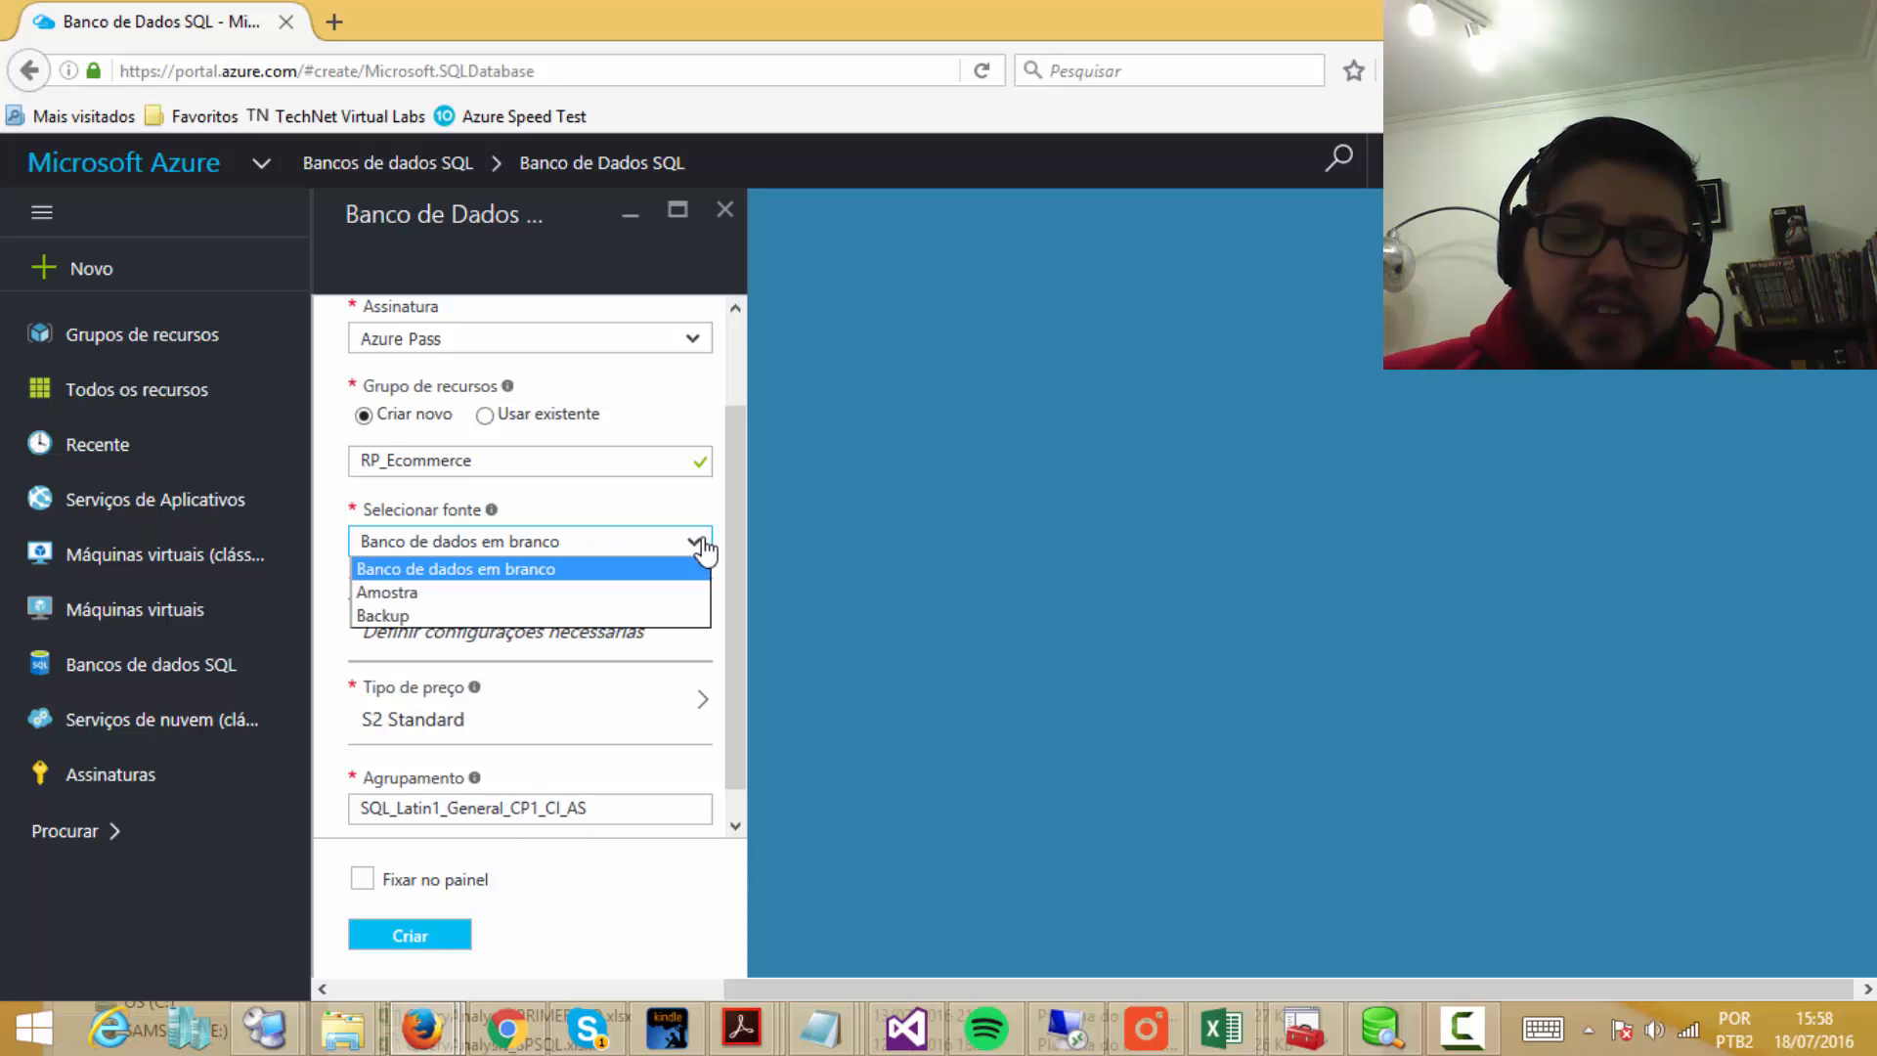
left_click(465, 592)
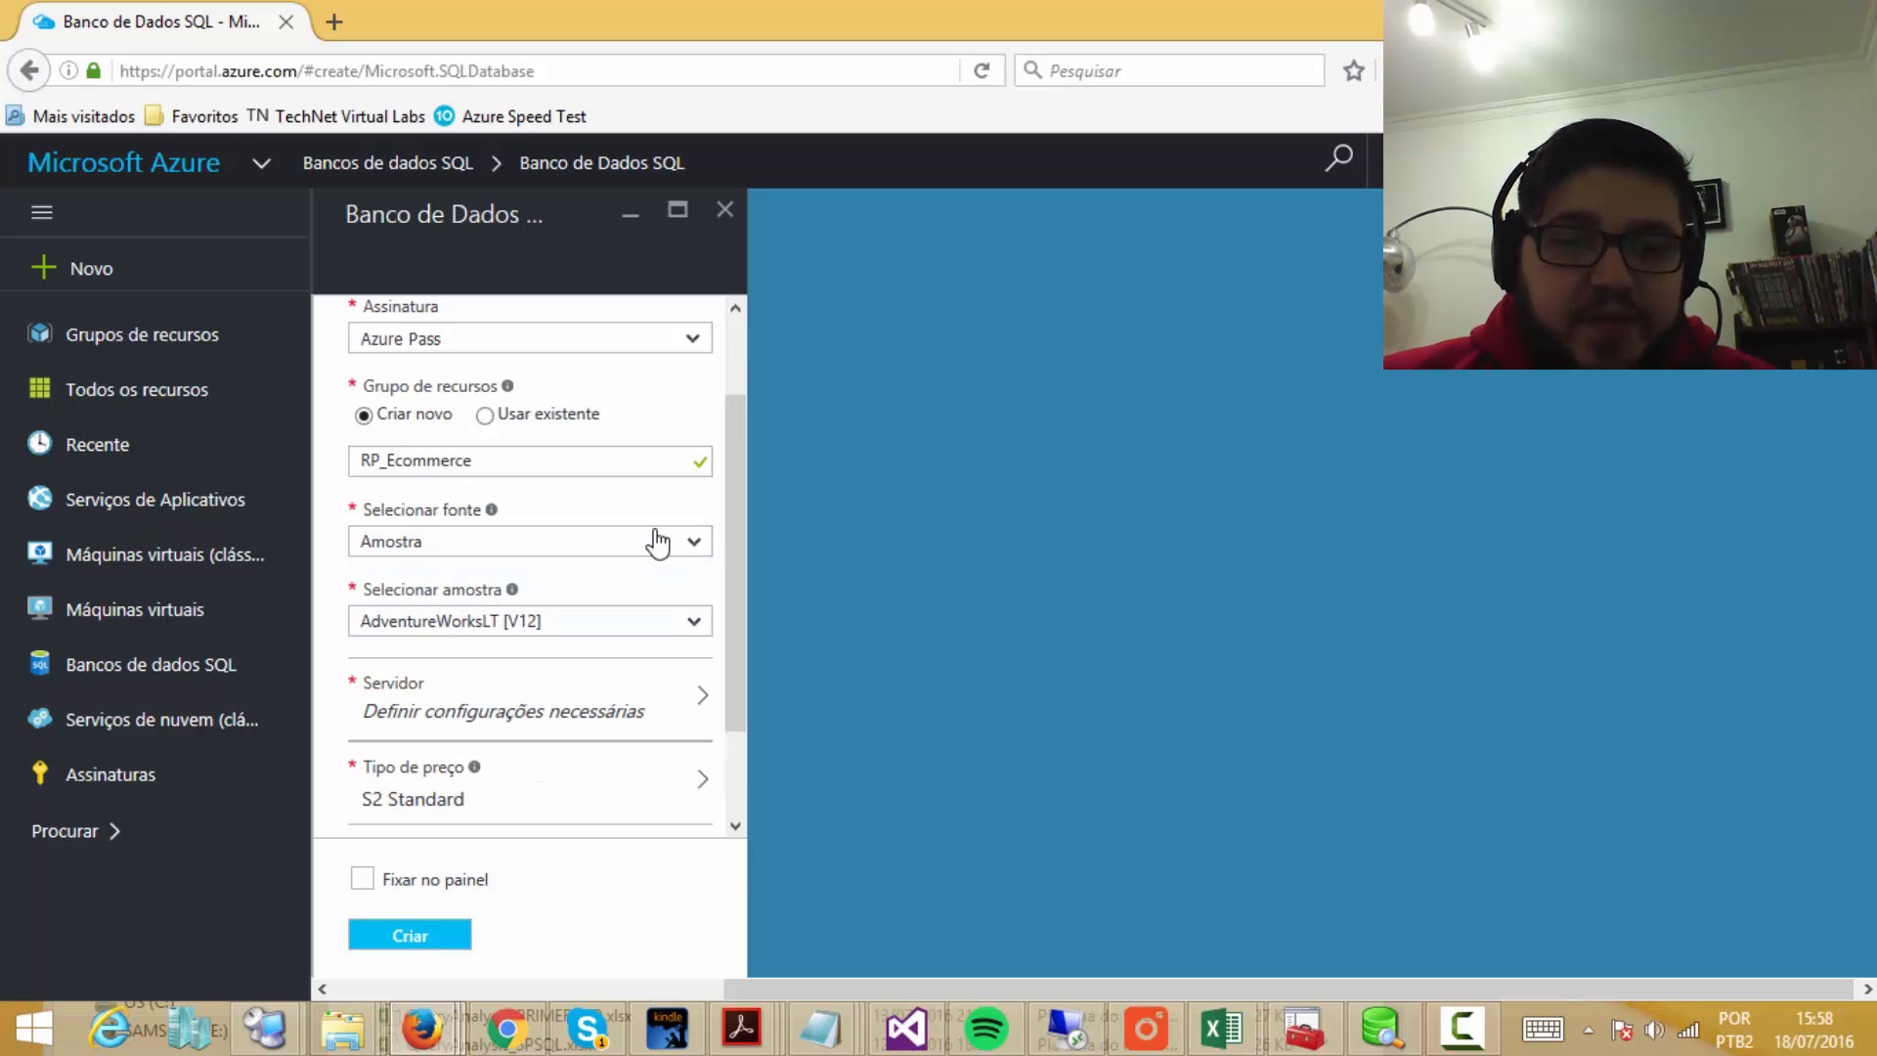
left_click(694, 623)
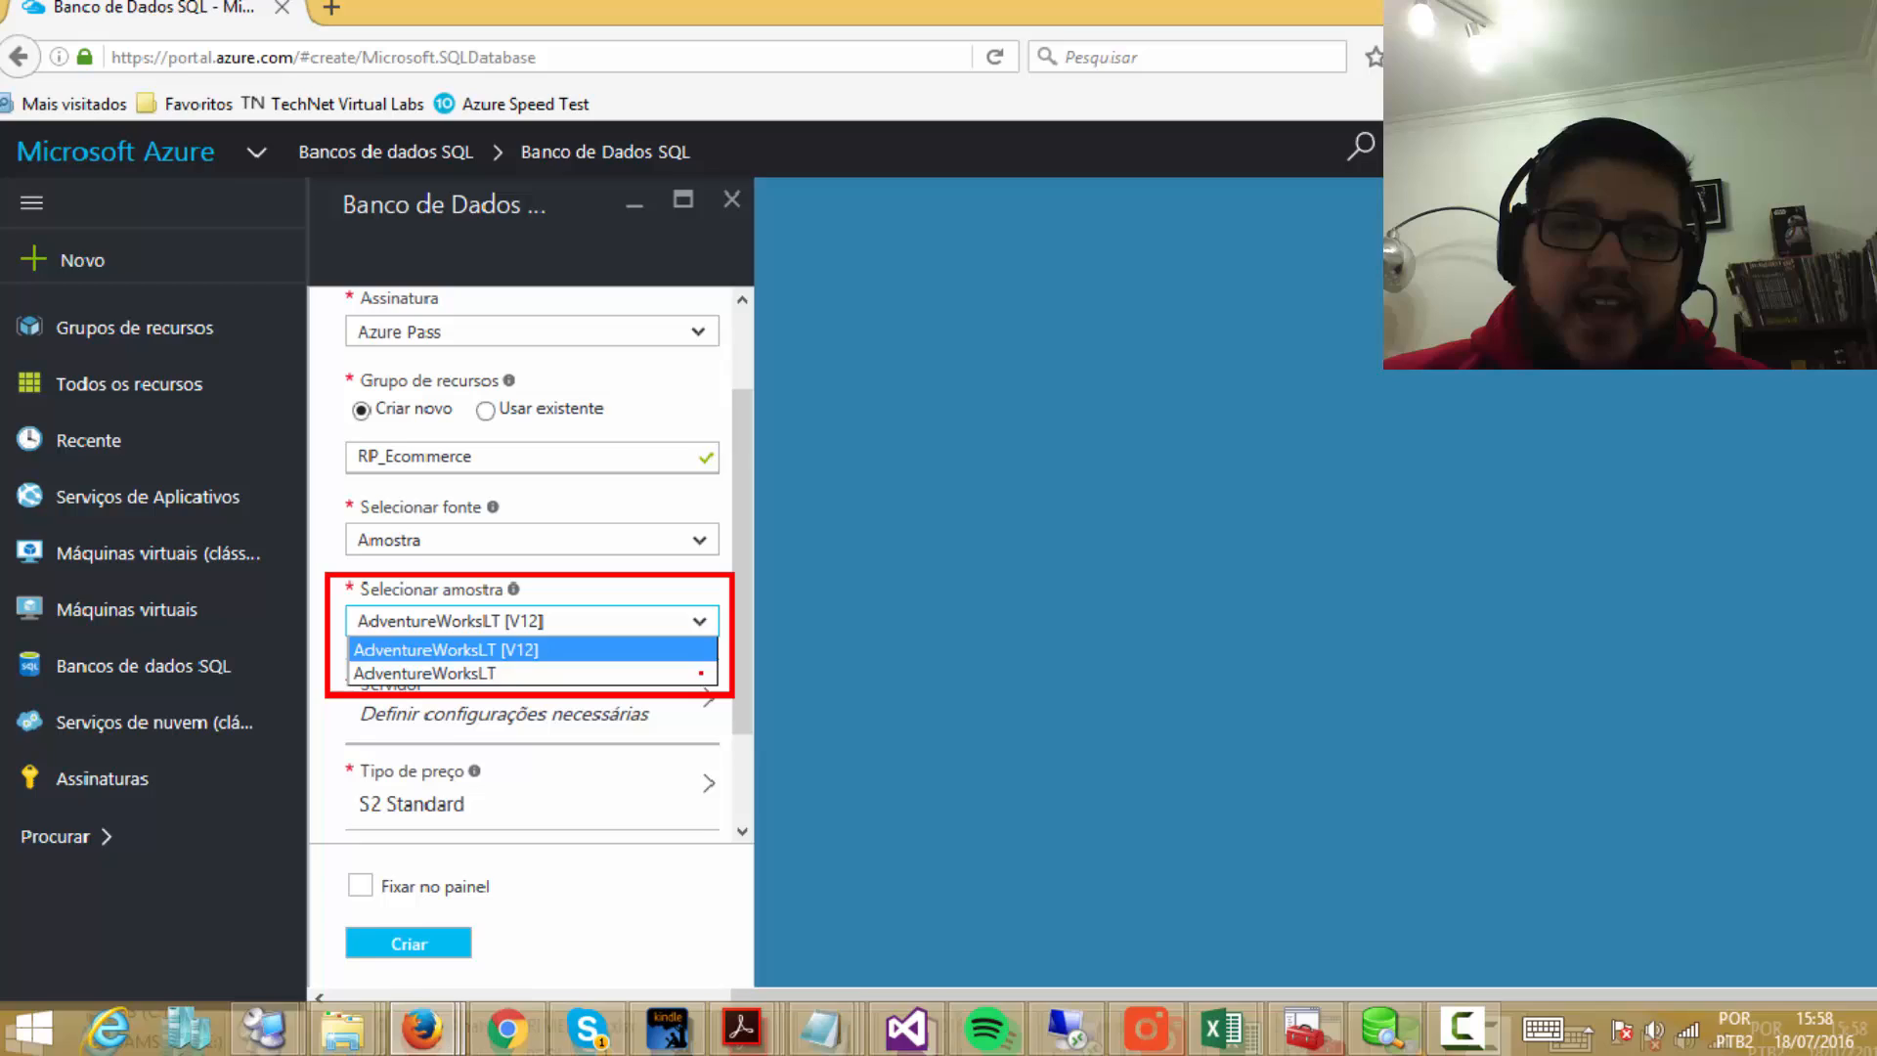
left_click(631, 674)
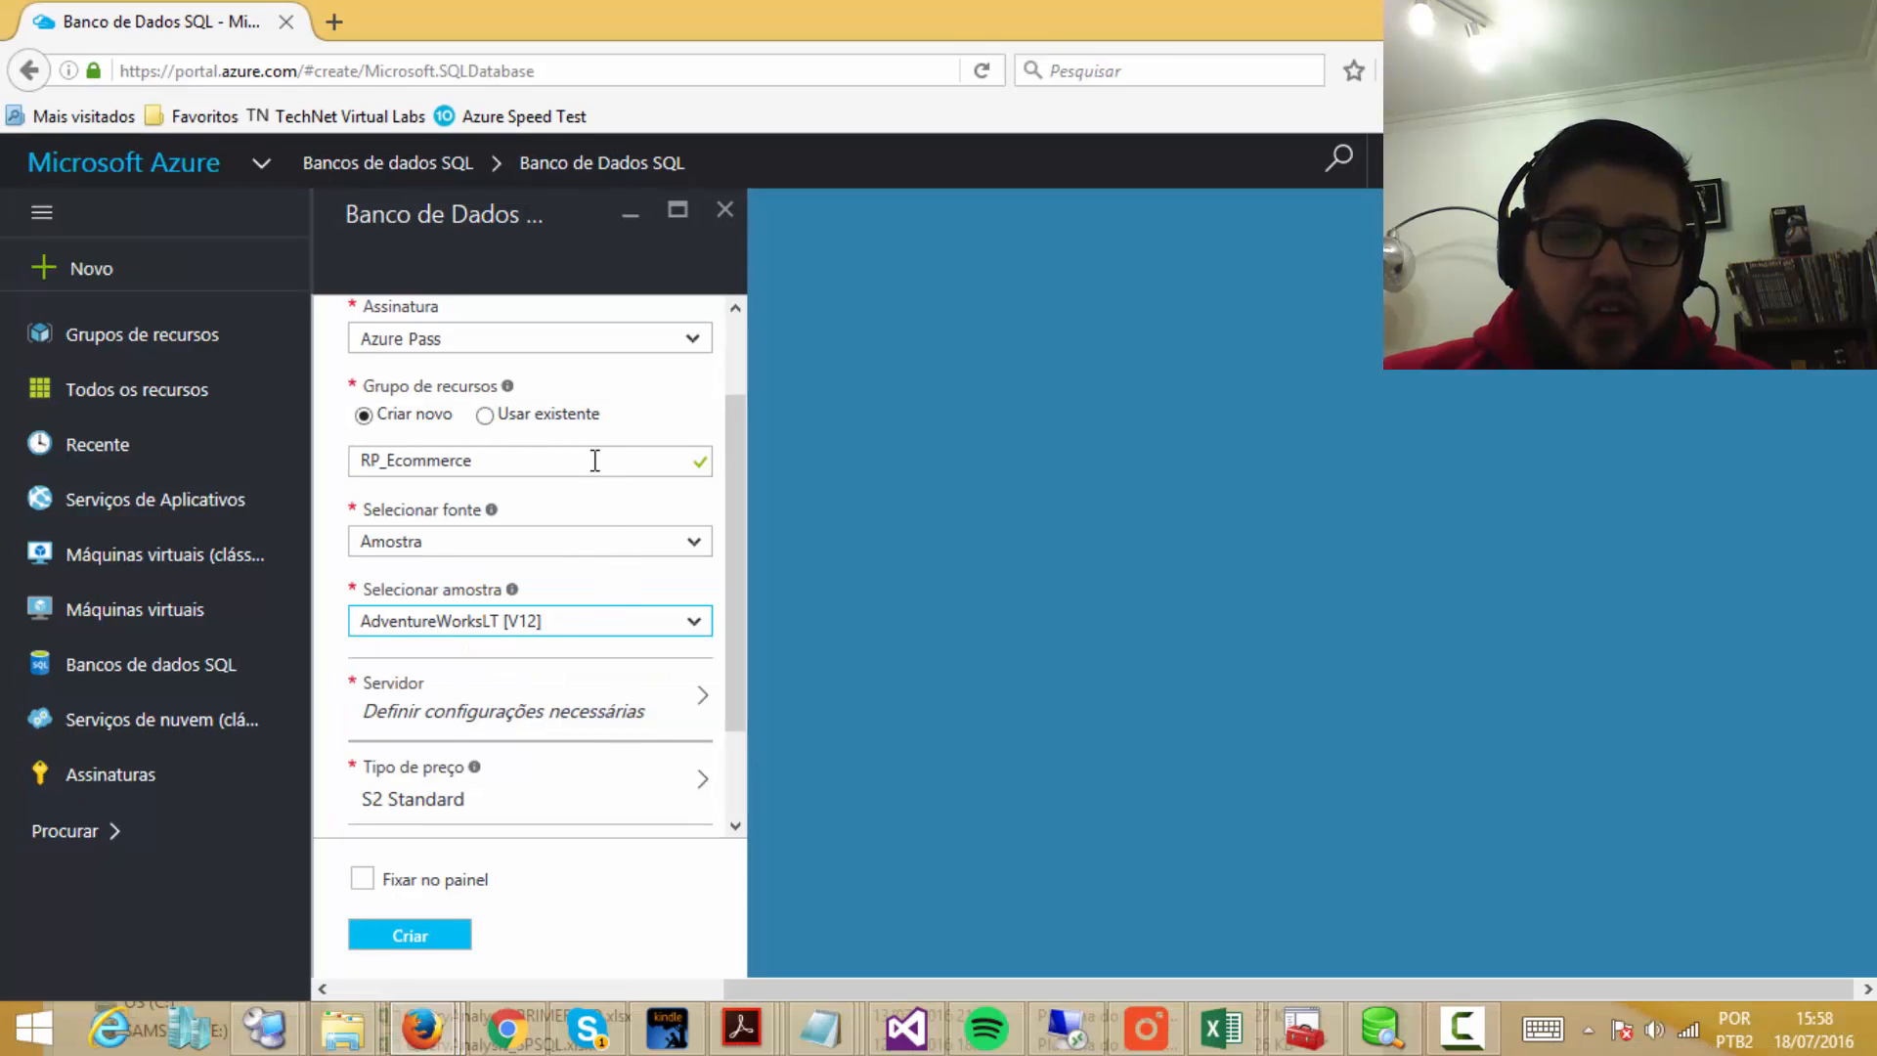
left_click(691, 542)
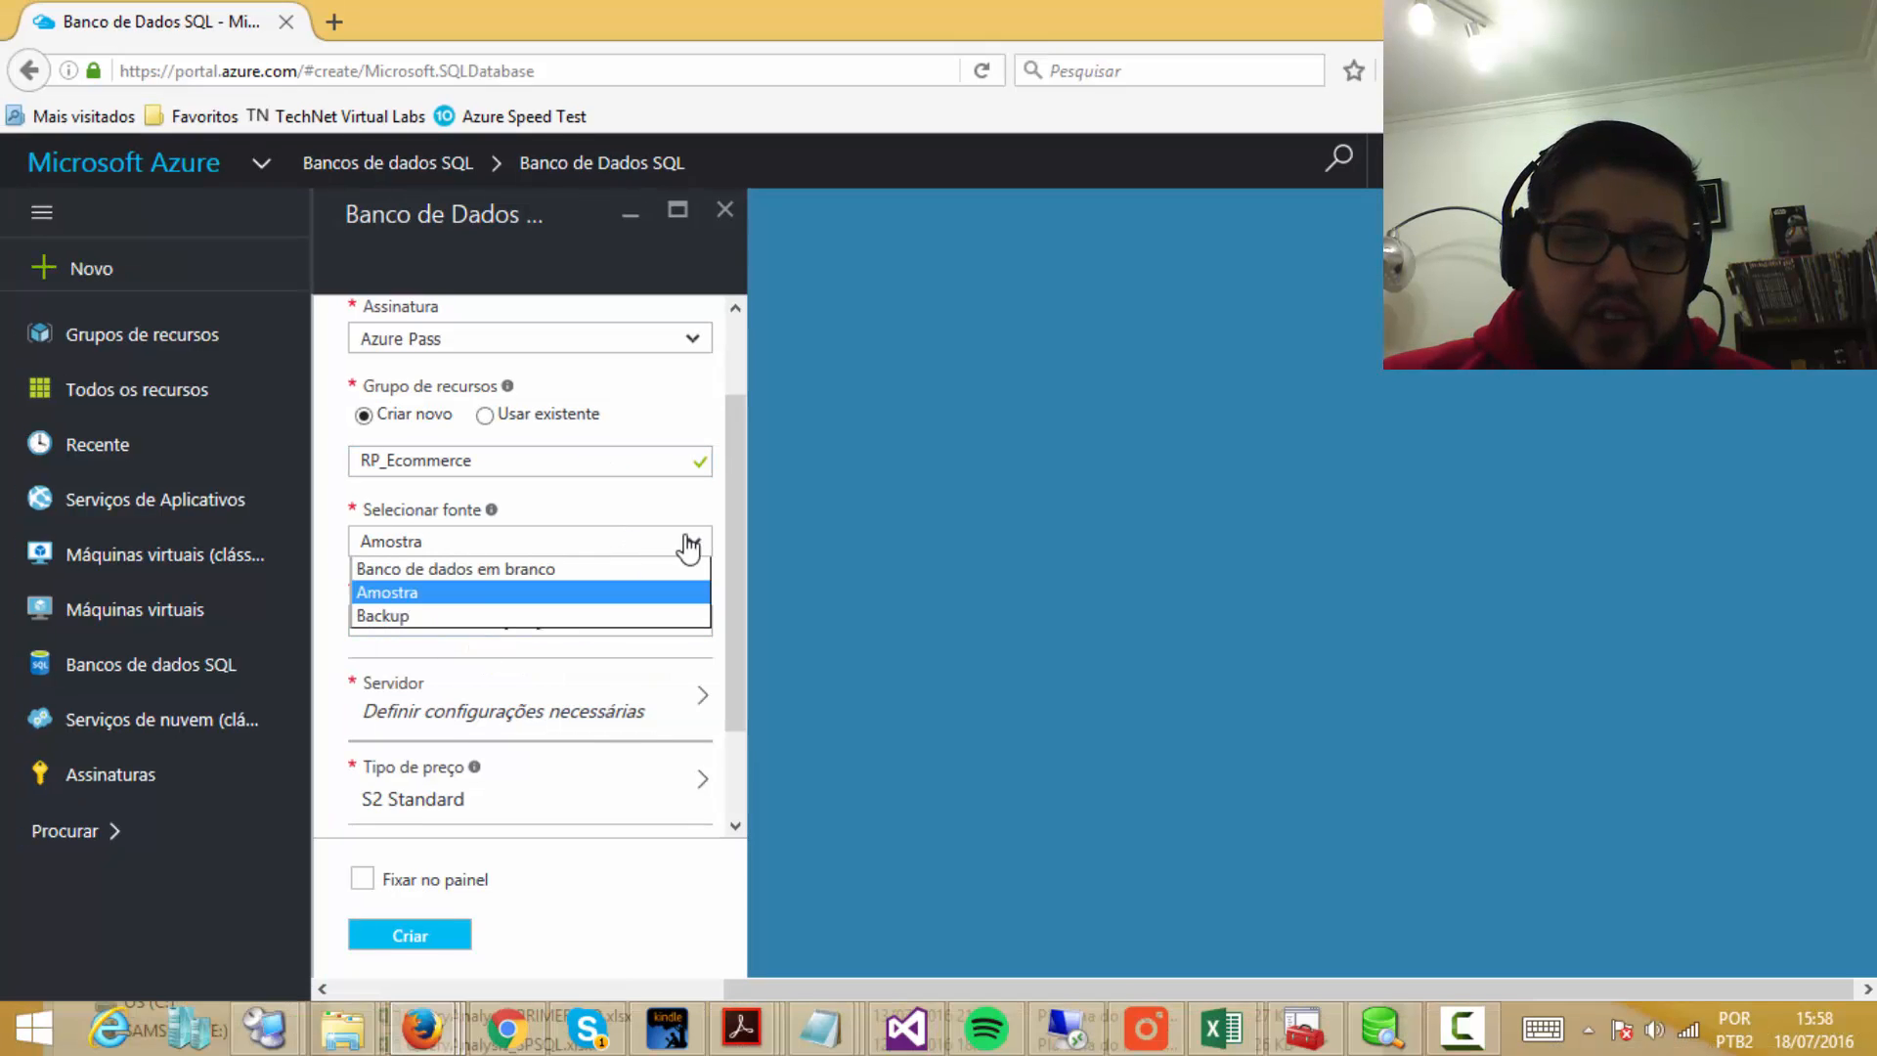
left_click(465, 570)
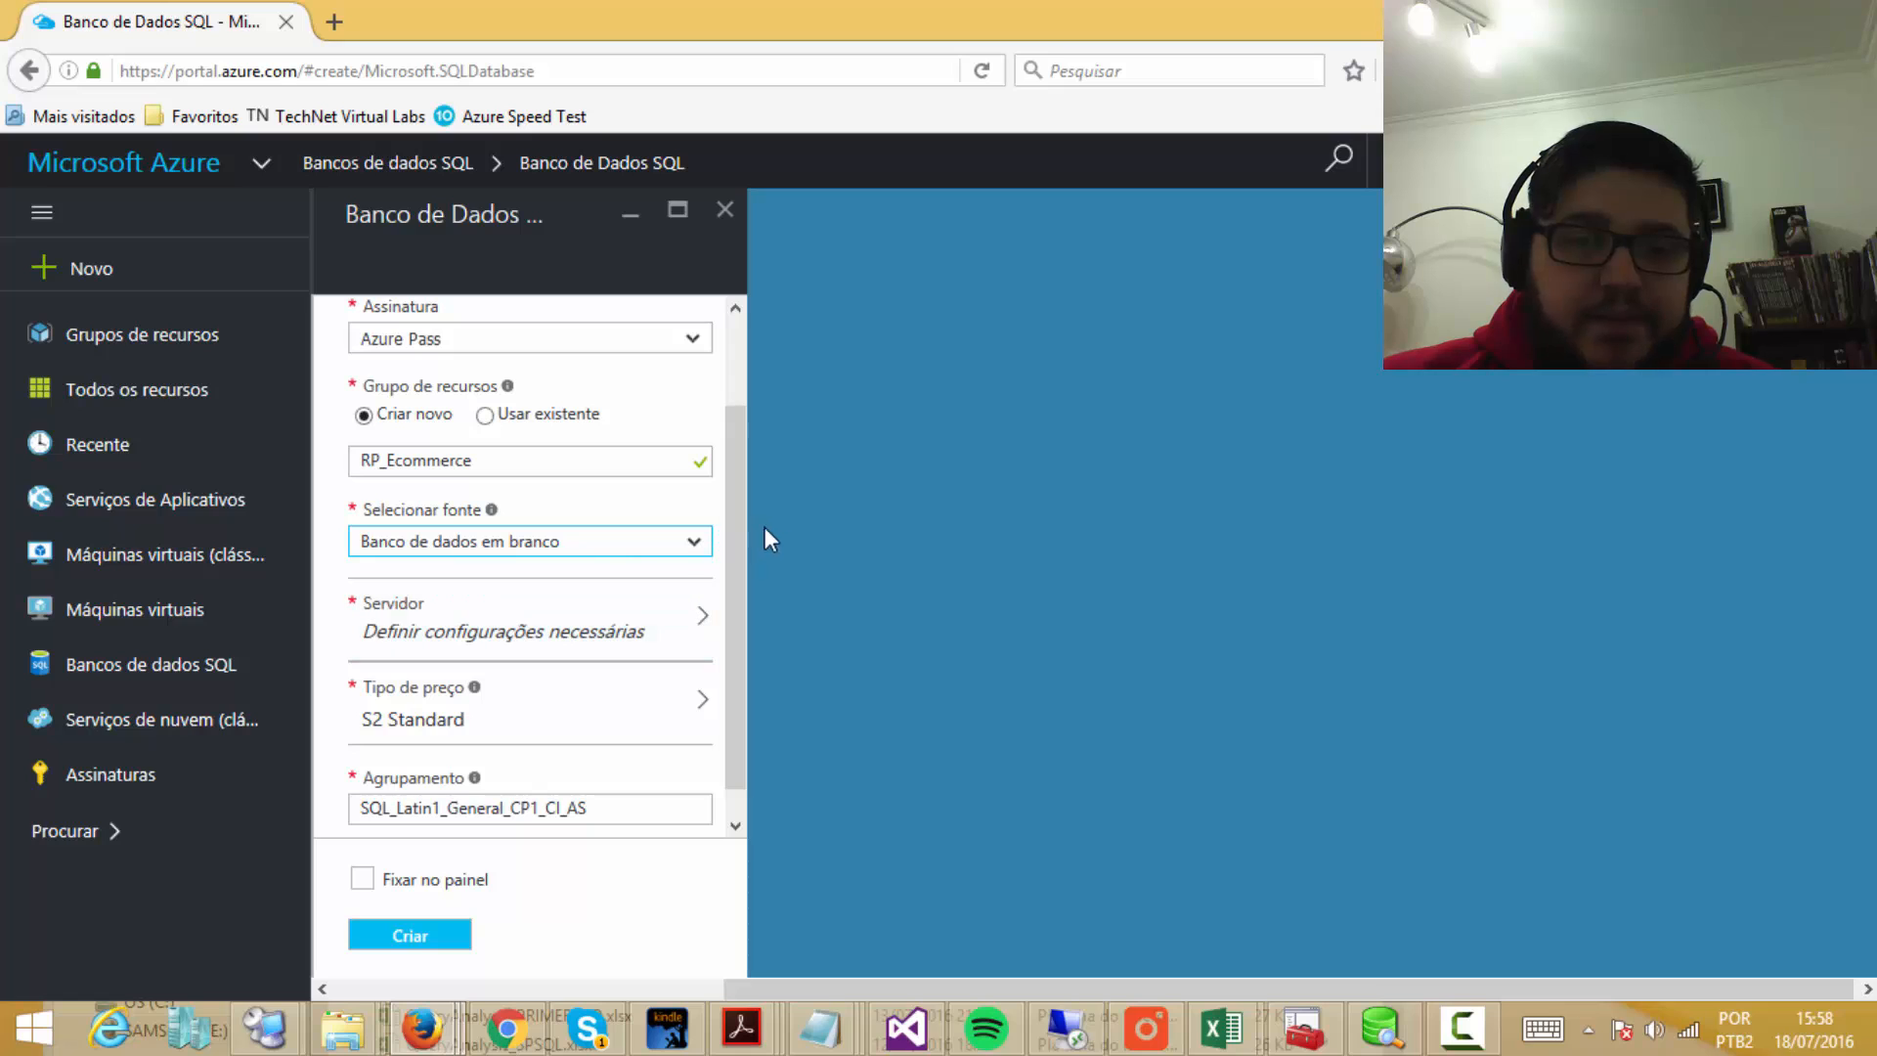
Step: Bring up the Novo servidor form from the database's server settings
left_click(672, 634)
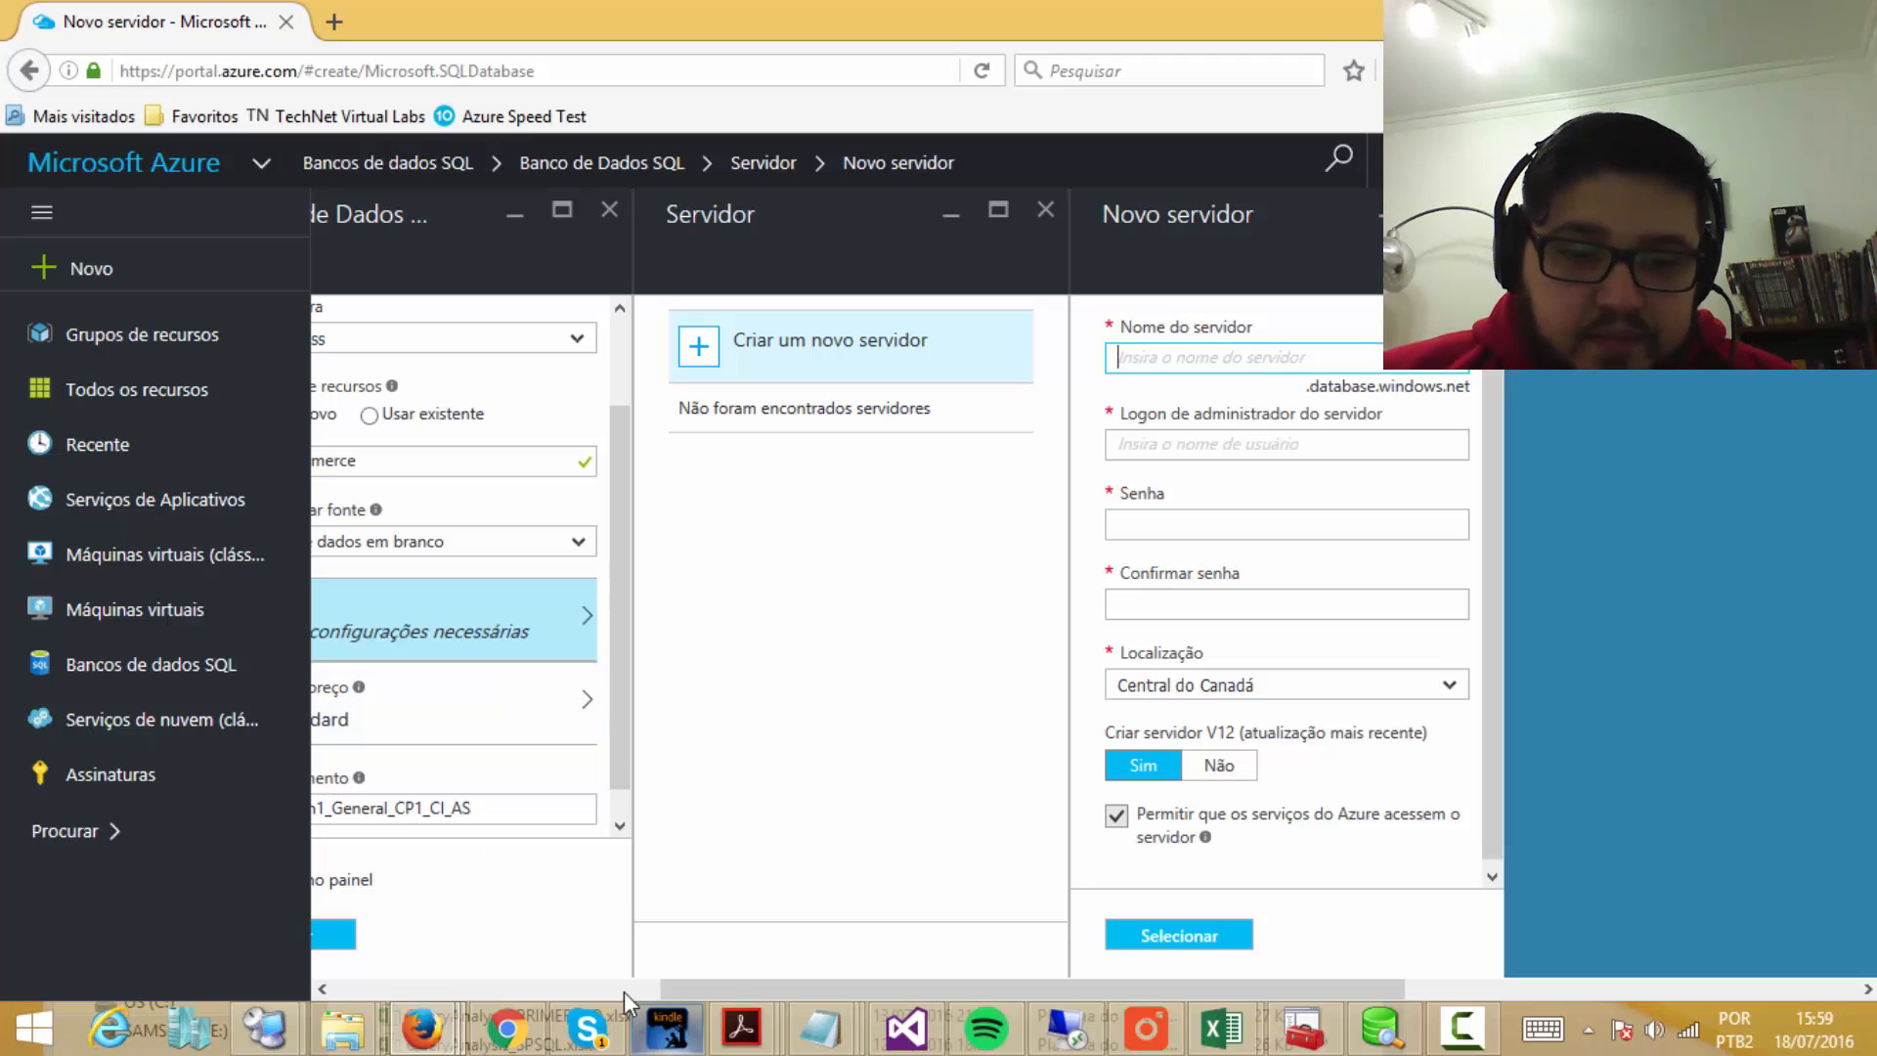
left_click_drag(701, 990, 508, 988)
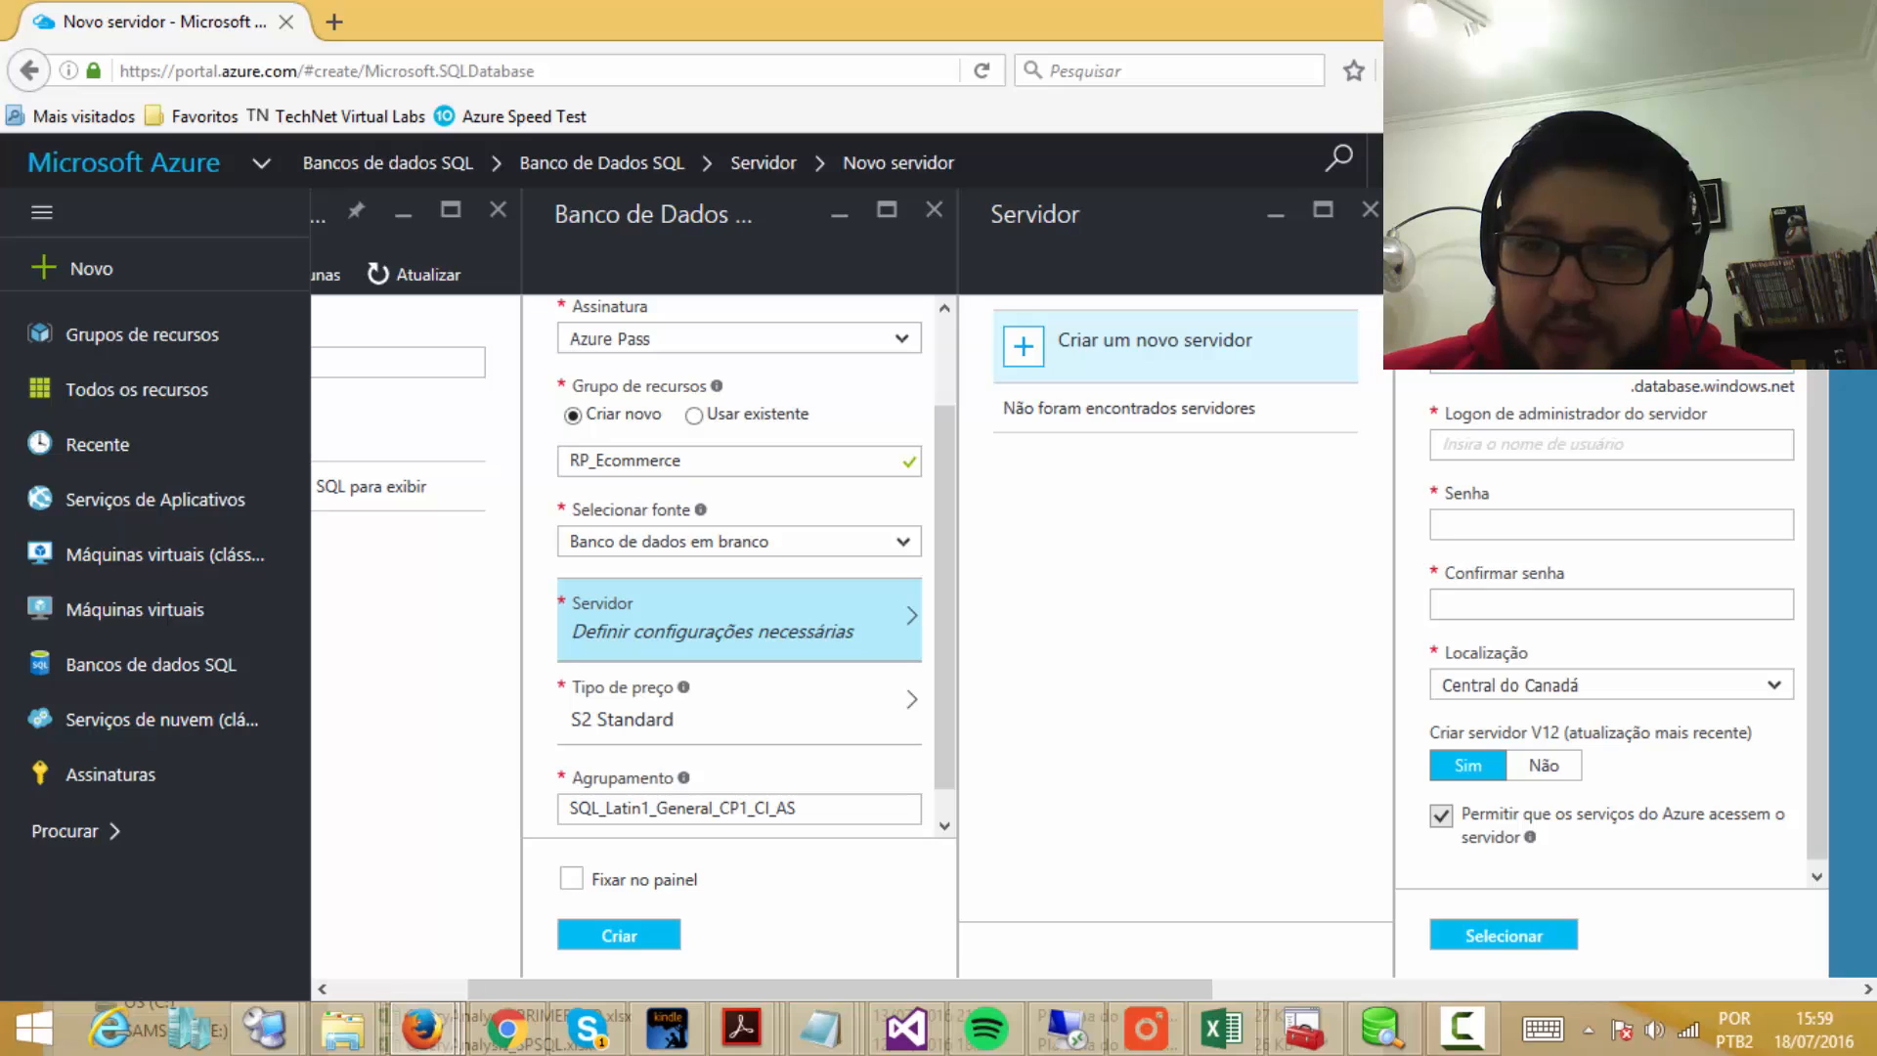
left_click(1806, 209)
left_click(1370, 209)
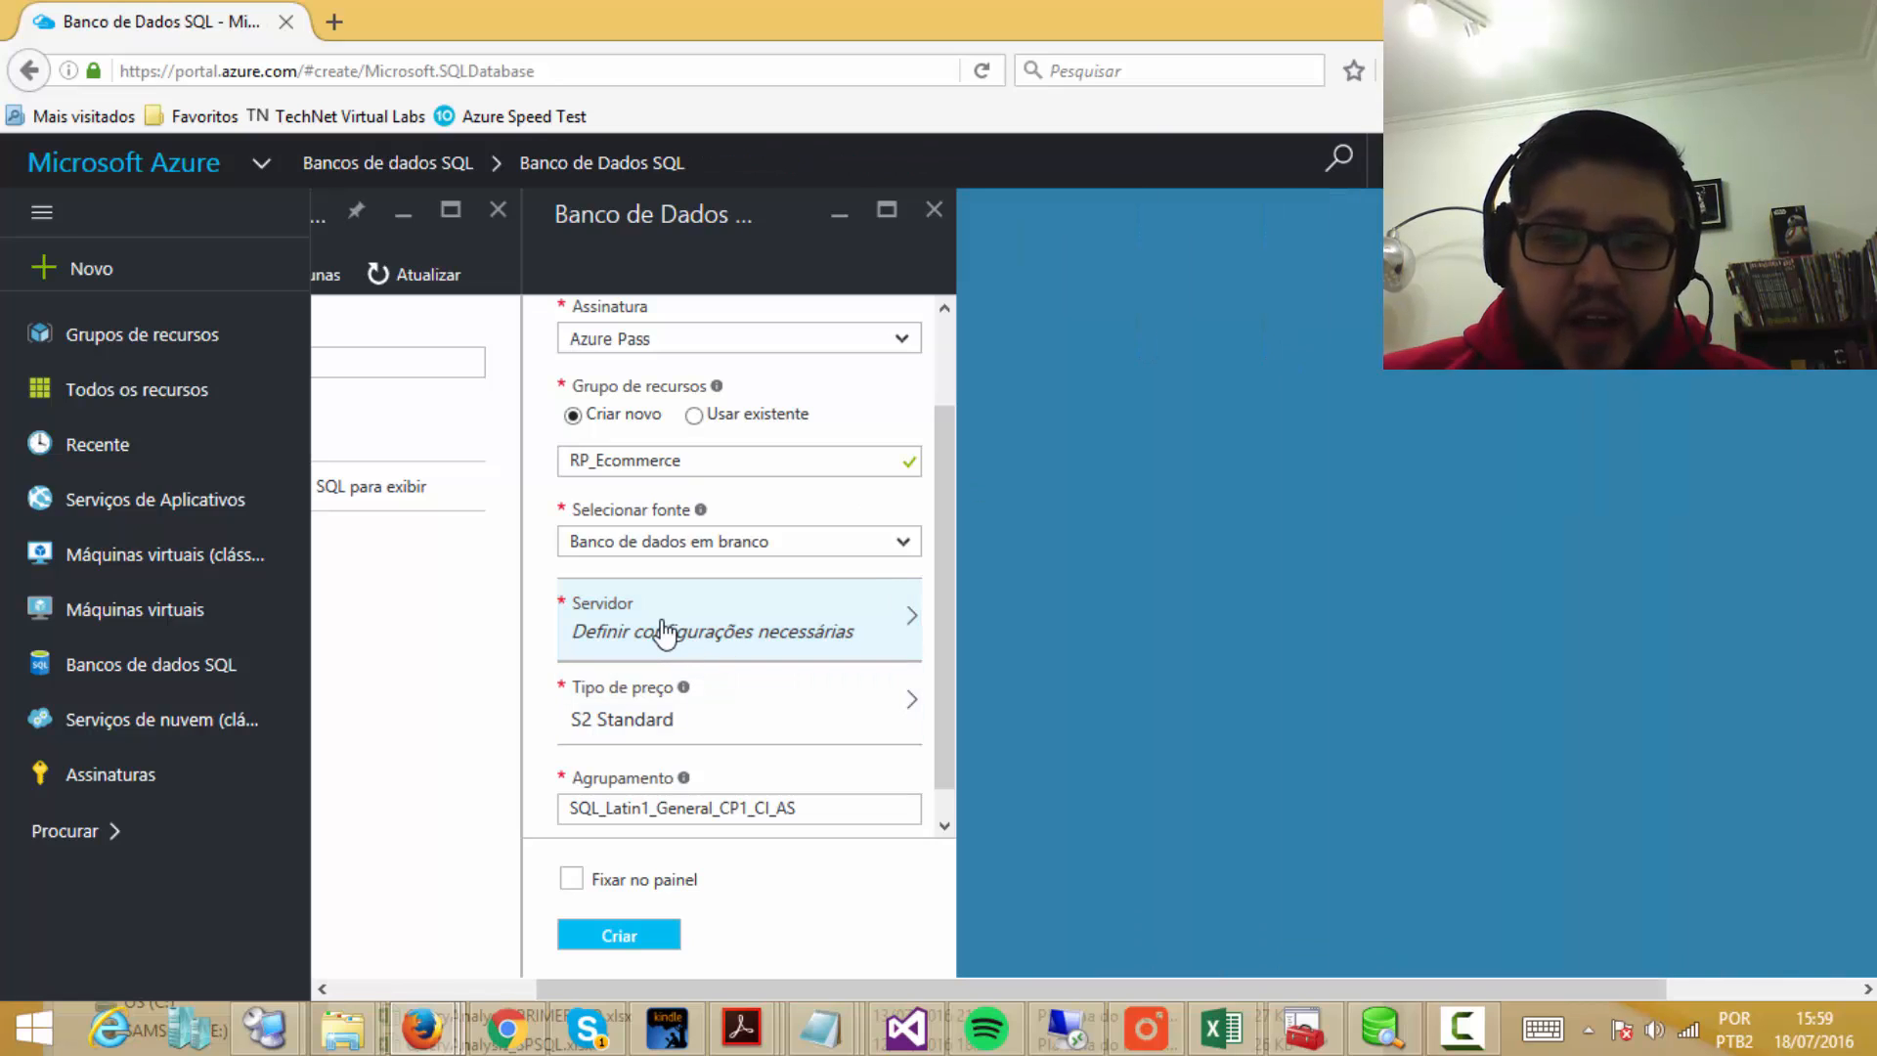
left_click(665, 631)
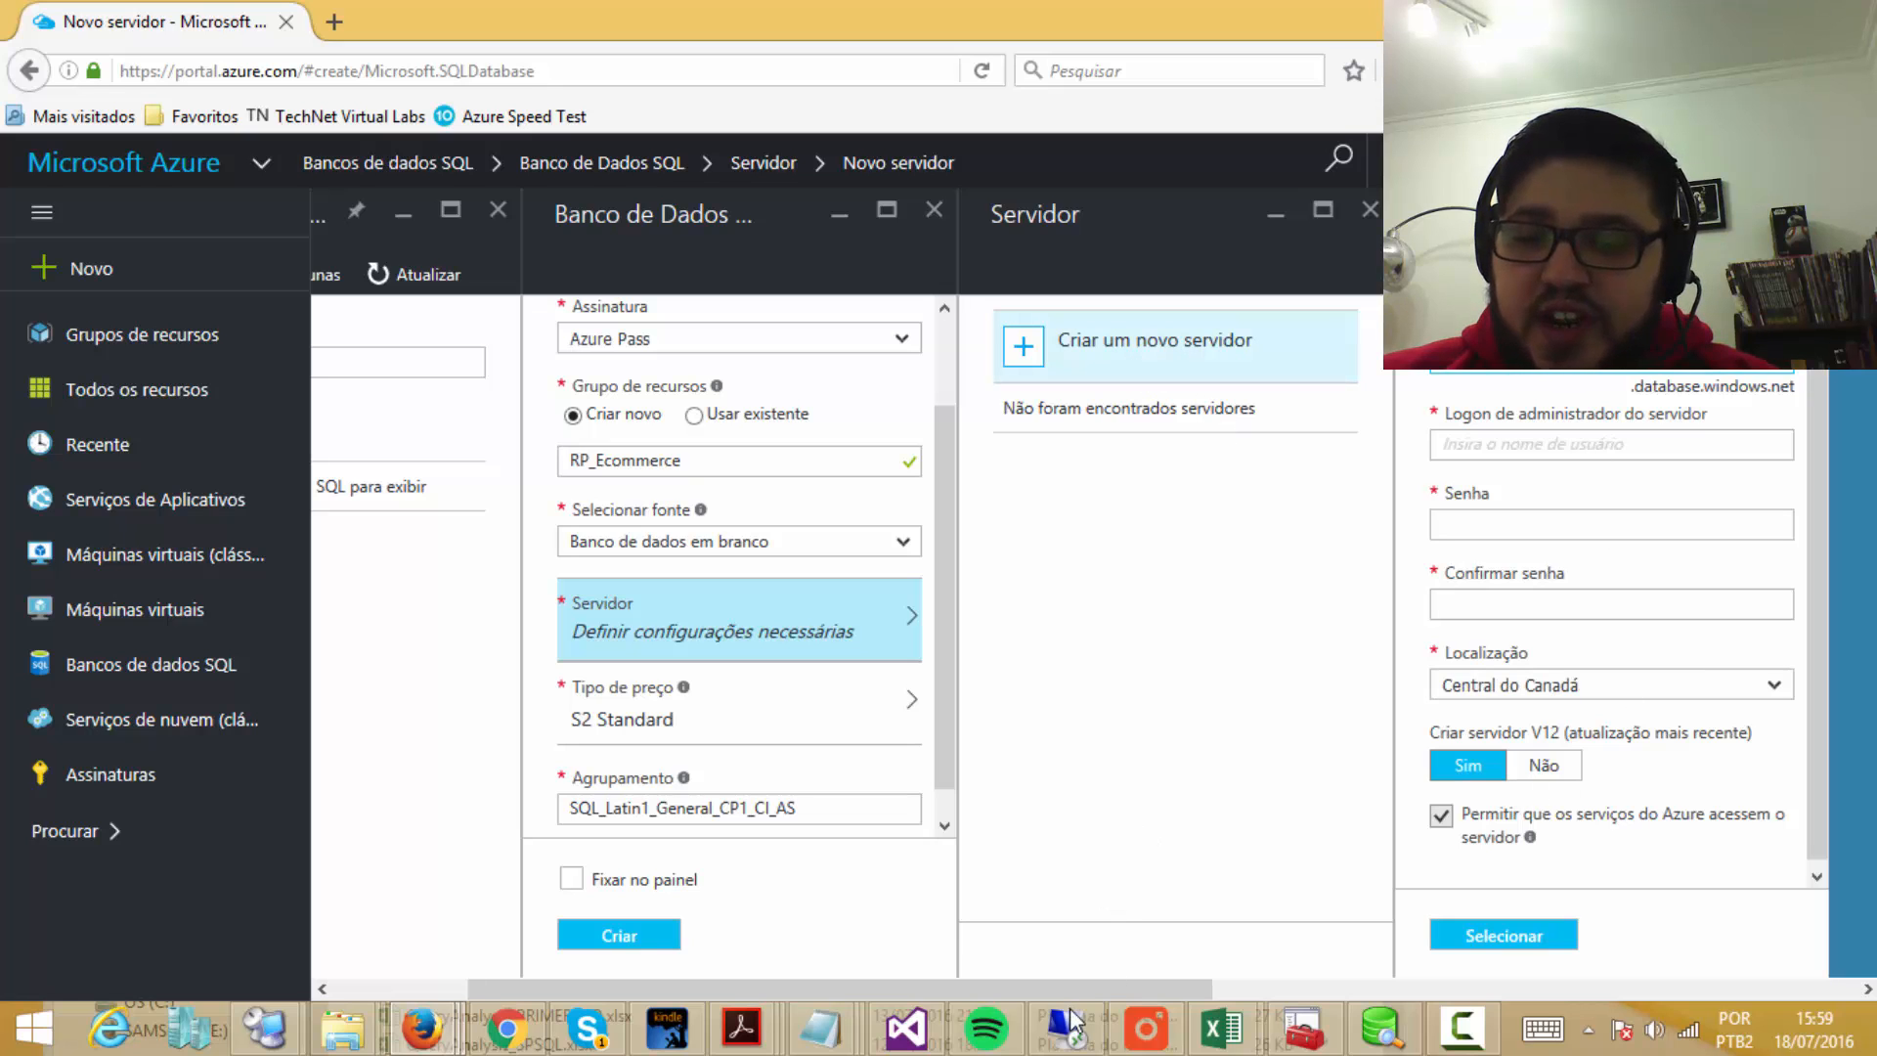
left_click_drag(1079, 986, 1325, 987)
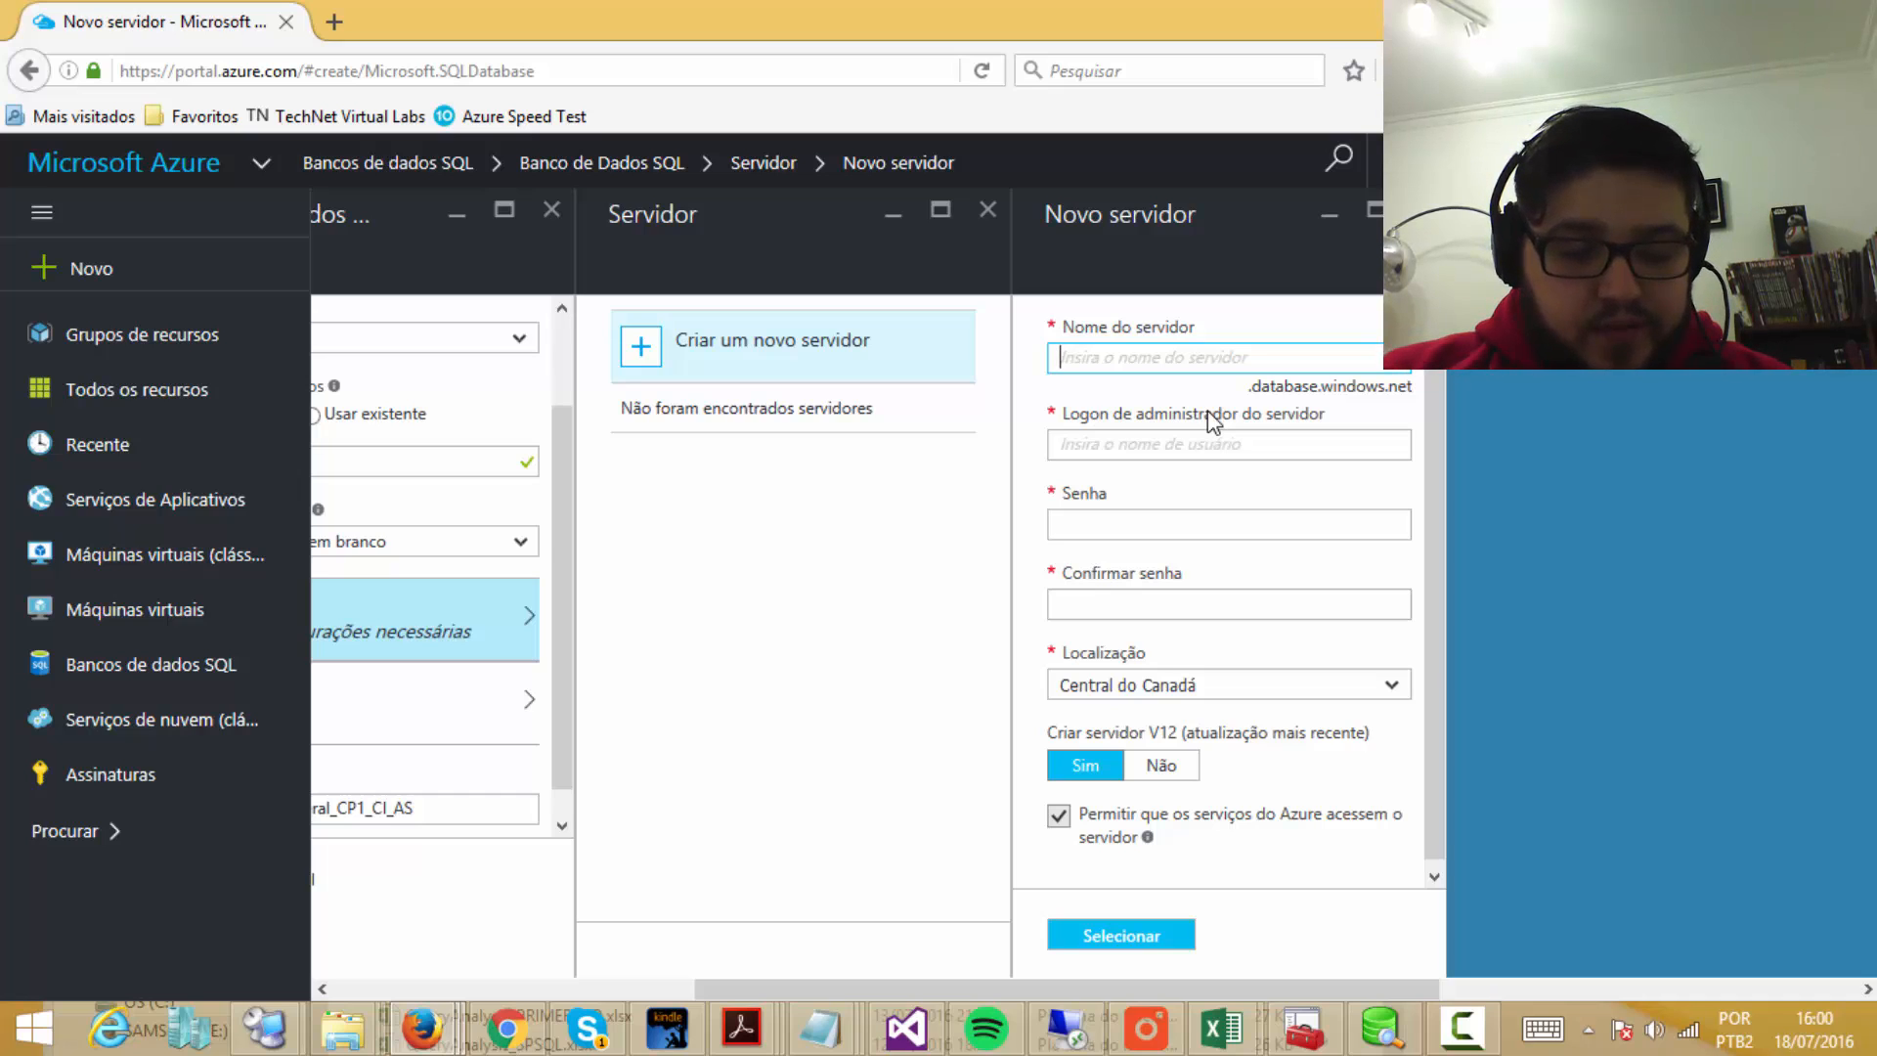
type("azuredbs")
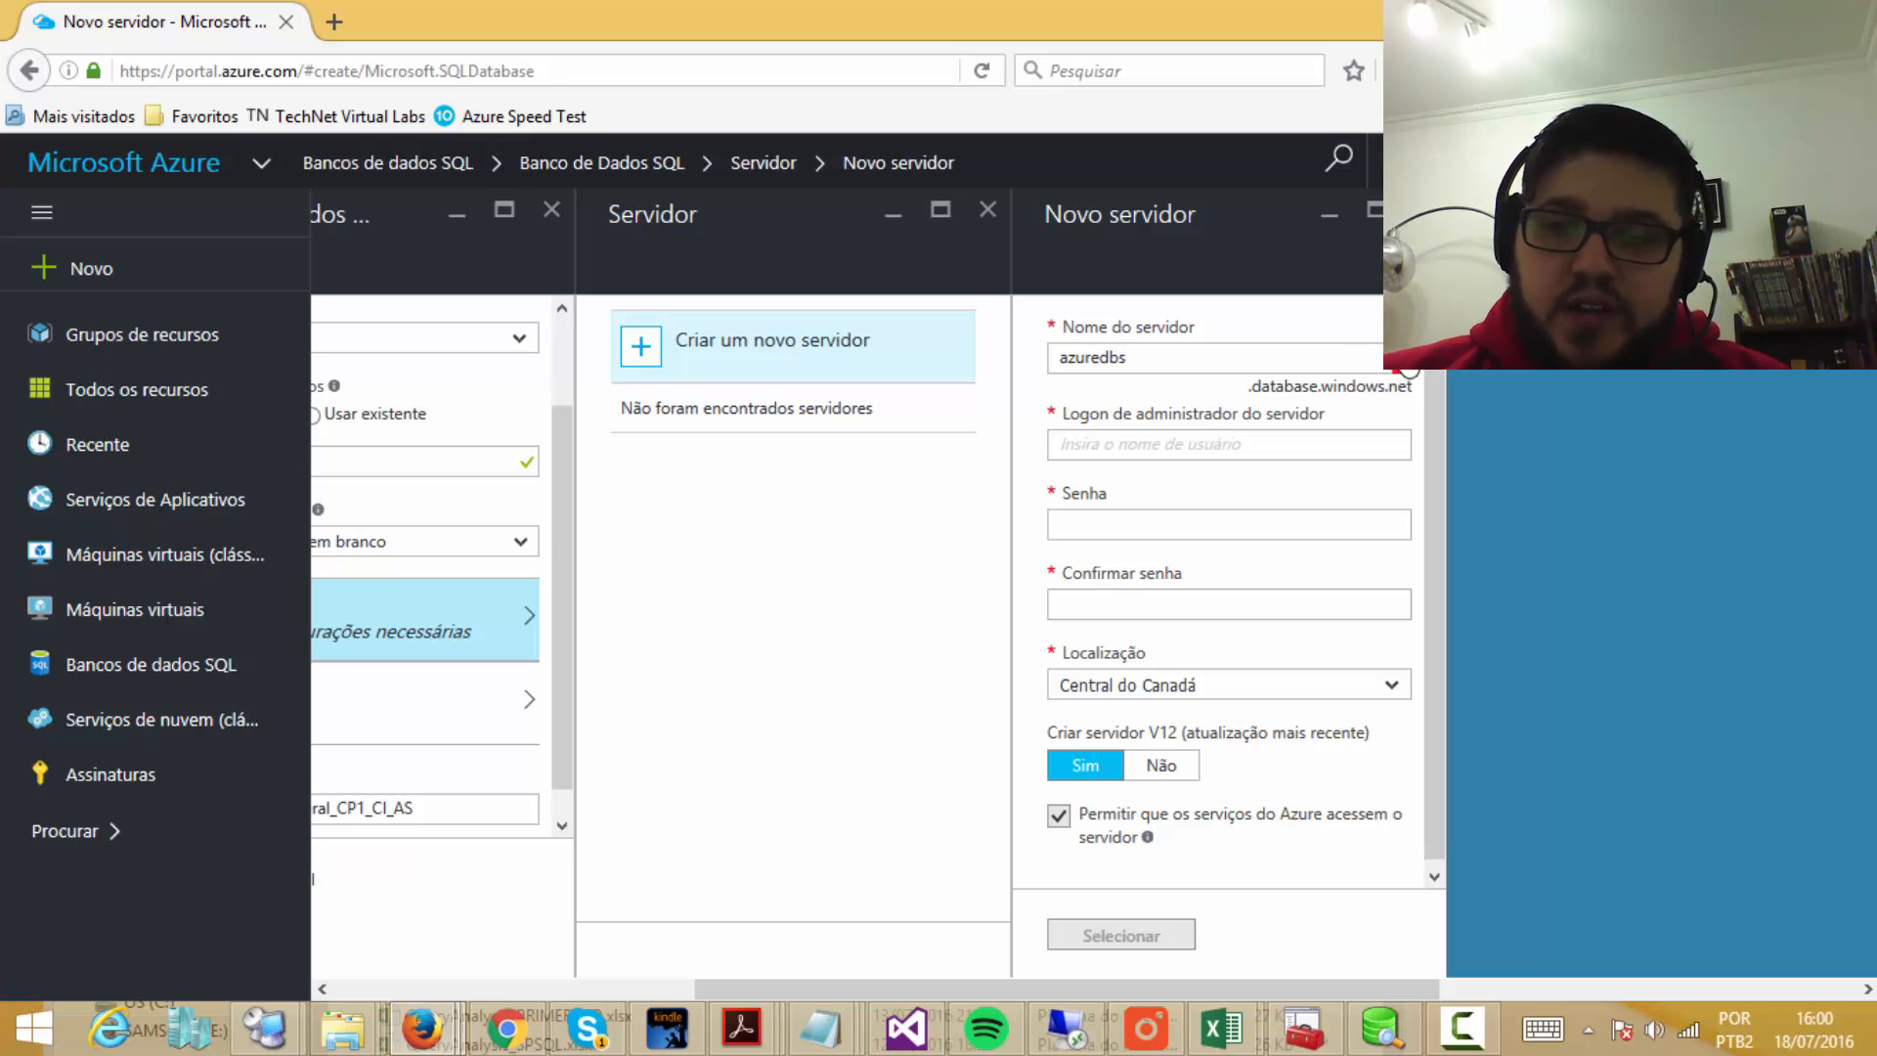
Step: Replace the server name azuredbs with azuresqldatabases
double_click(1042, 354)
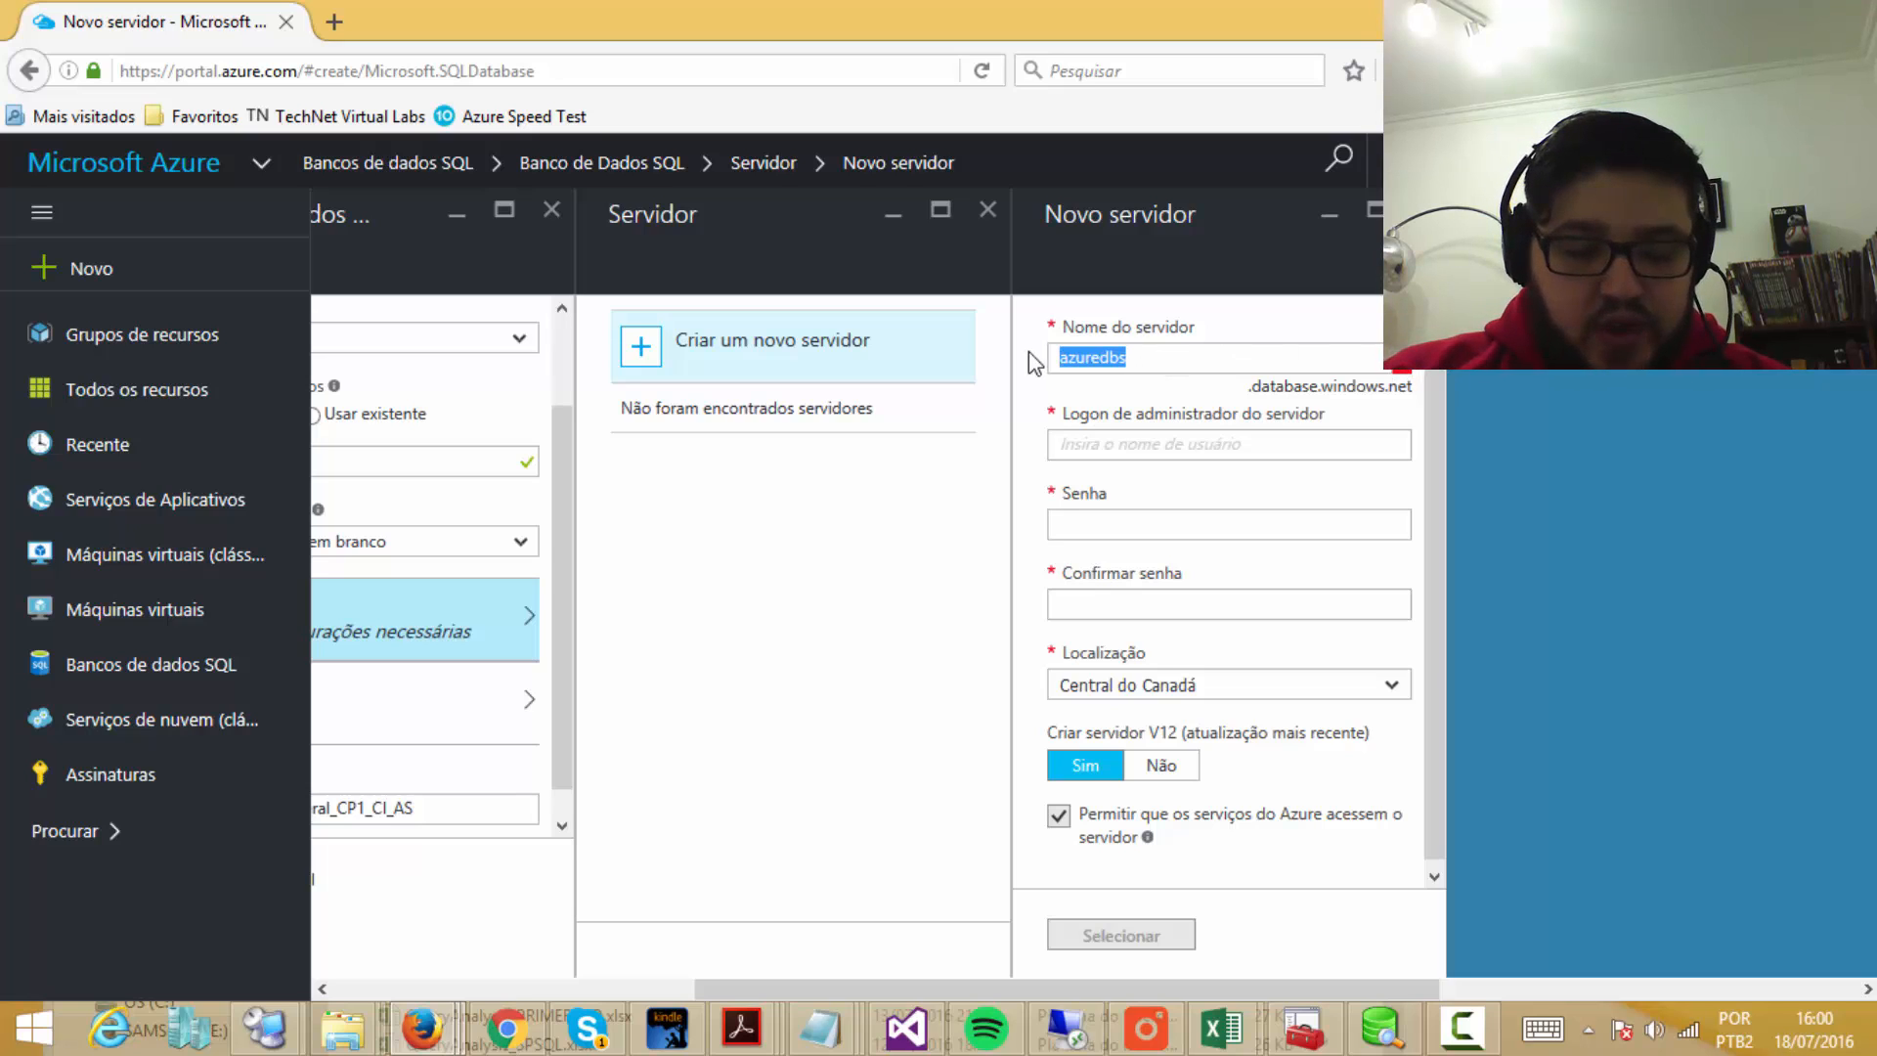
type("azuresql")
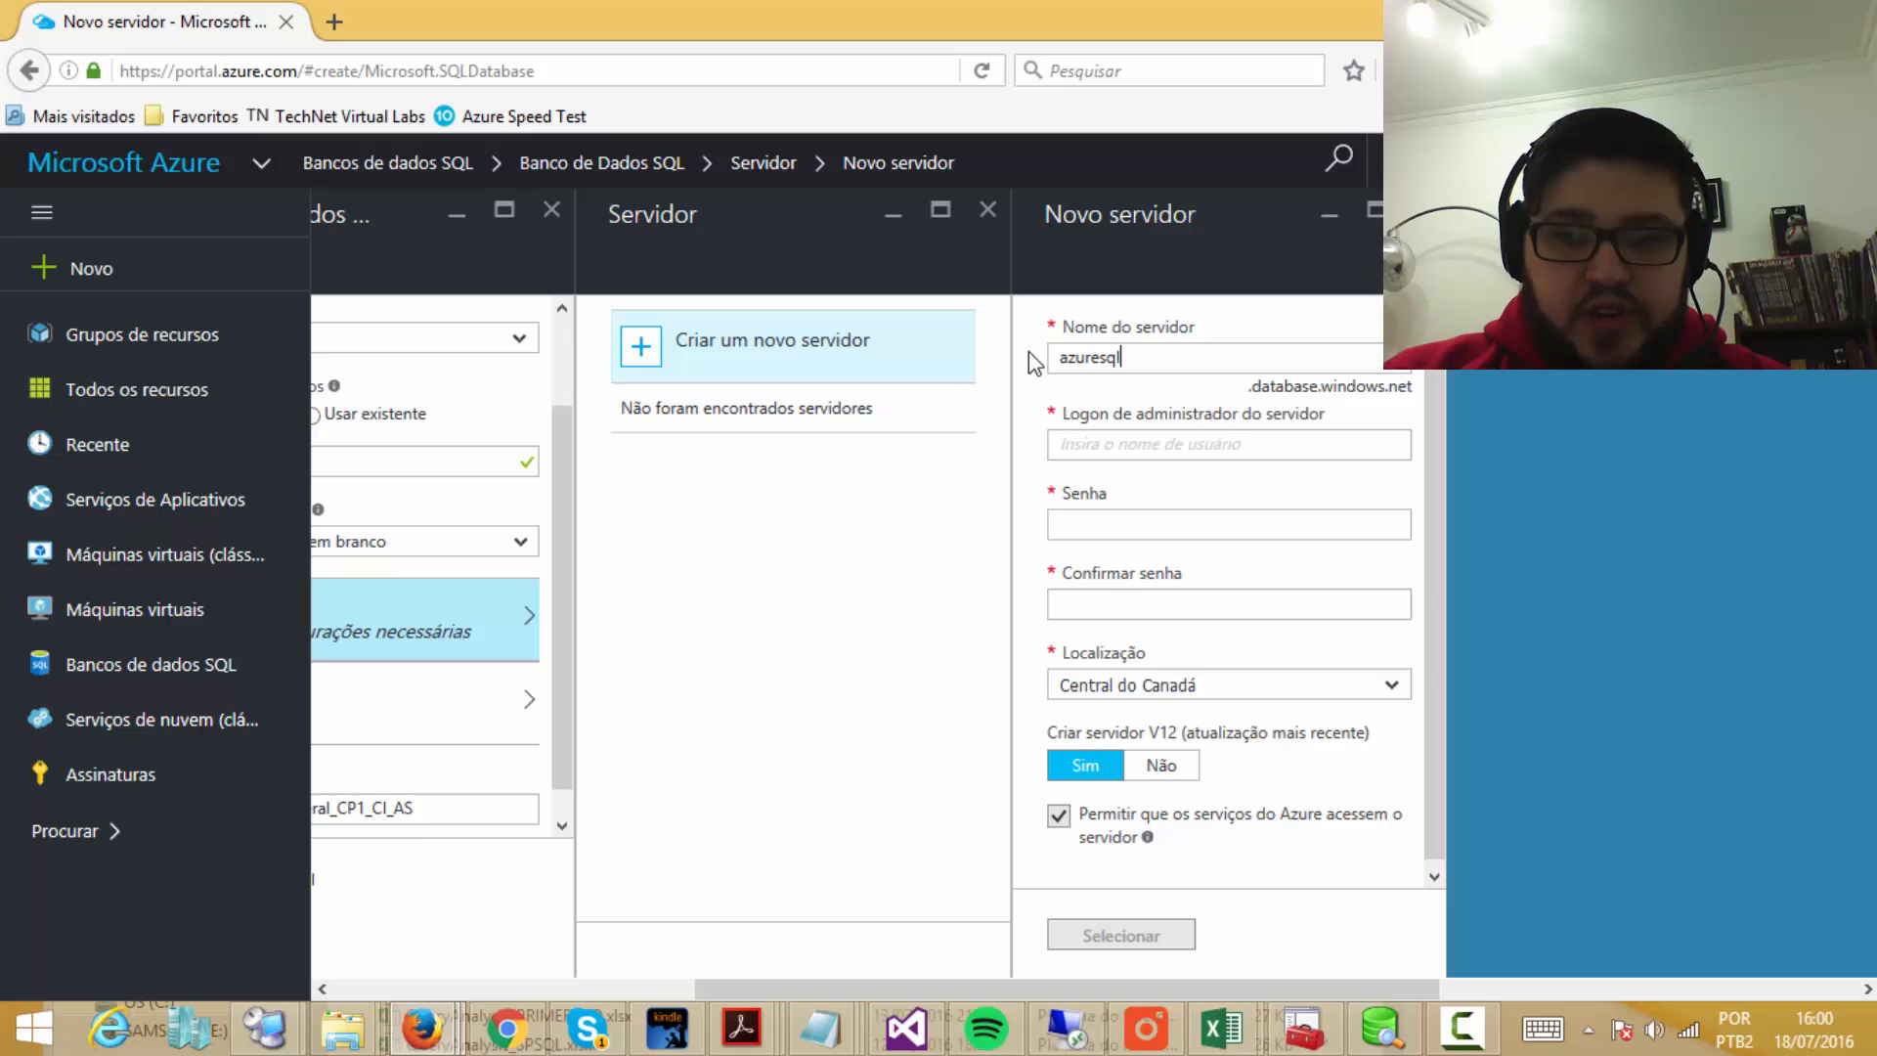
type("databaS")
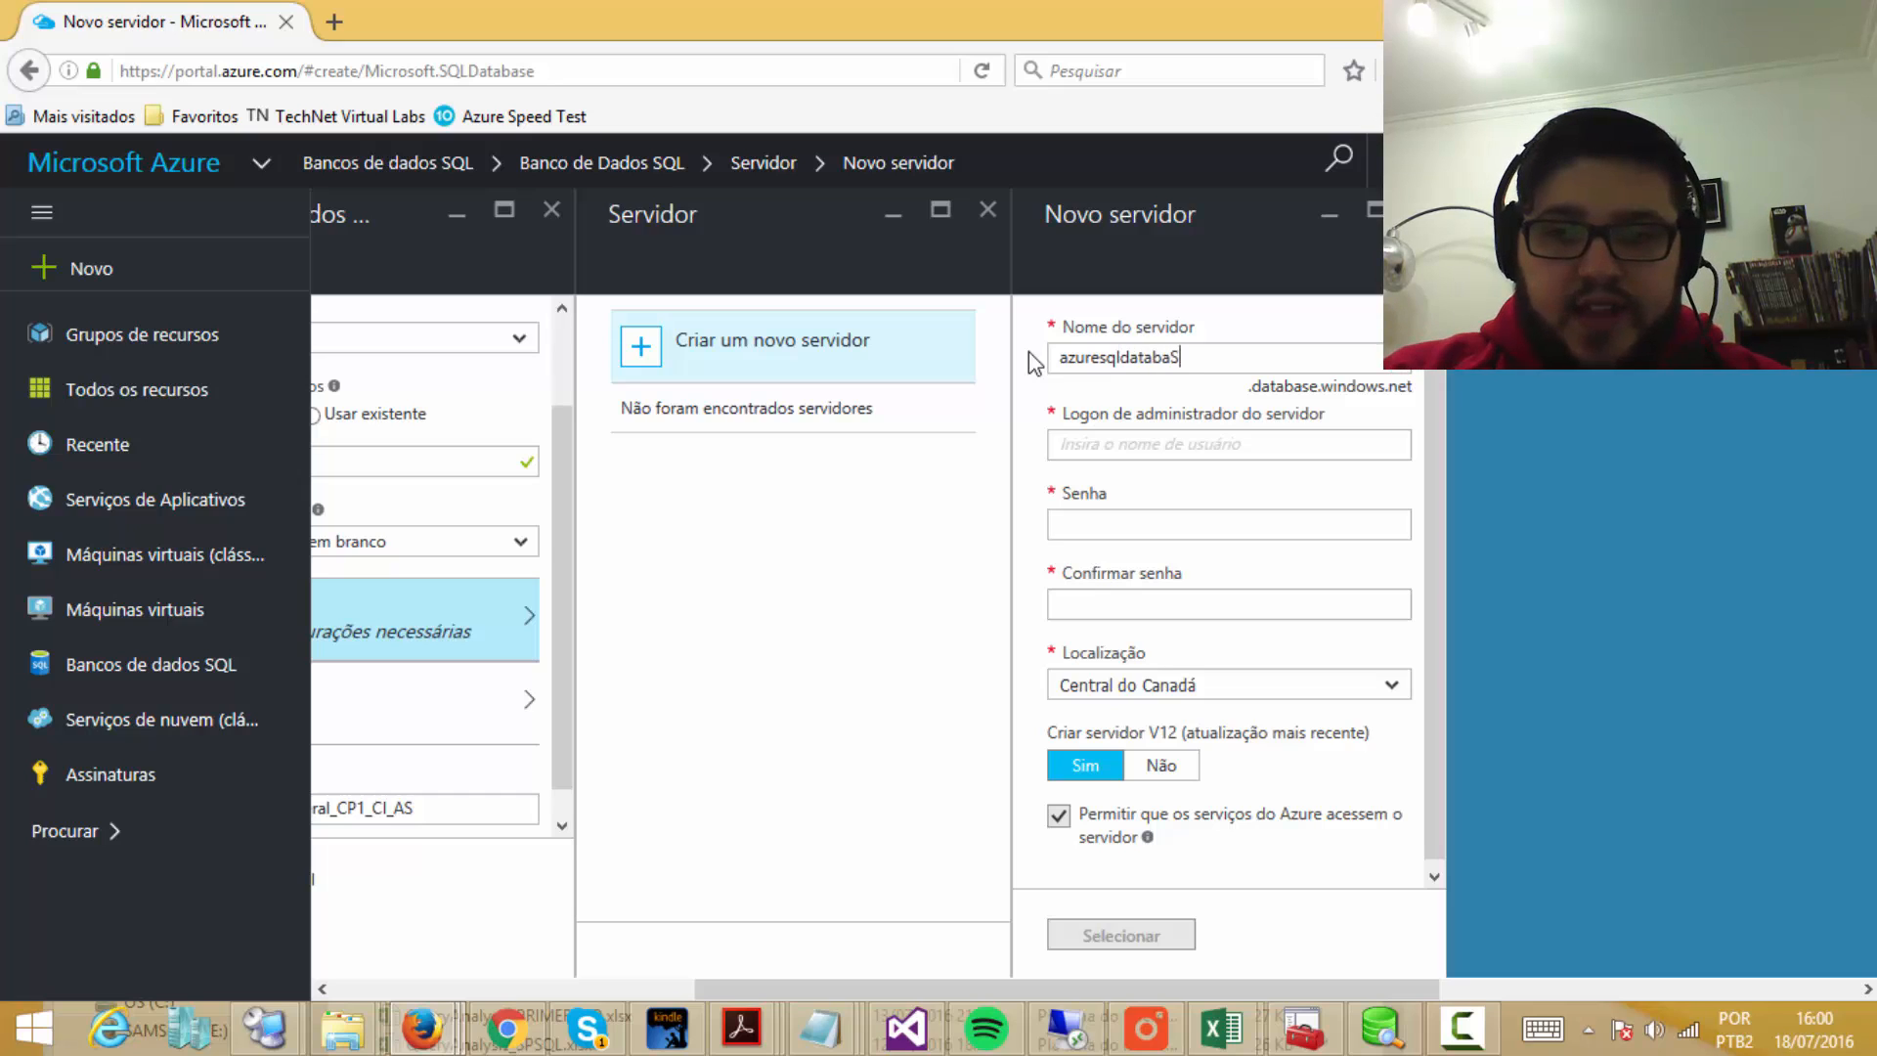
key("BackSpace")
type("ses")
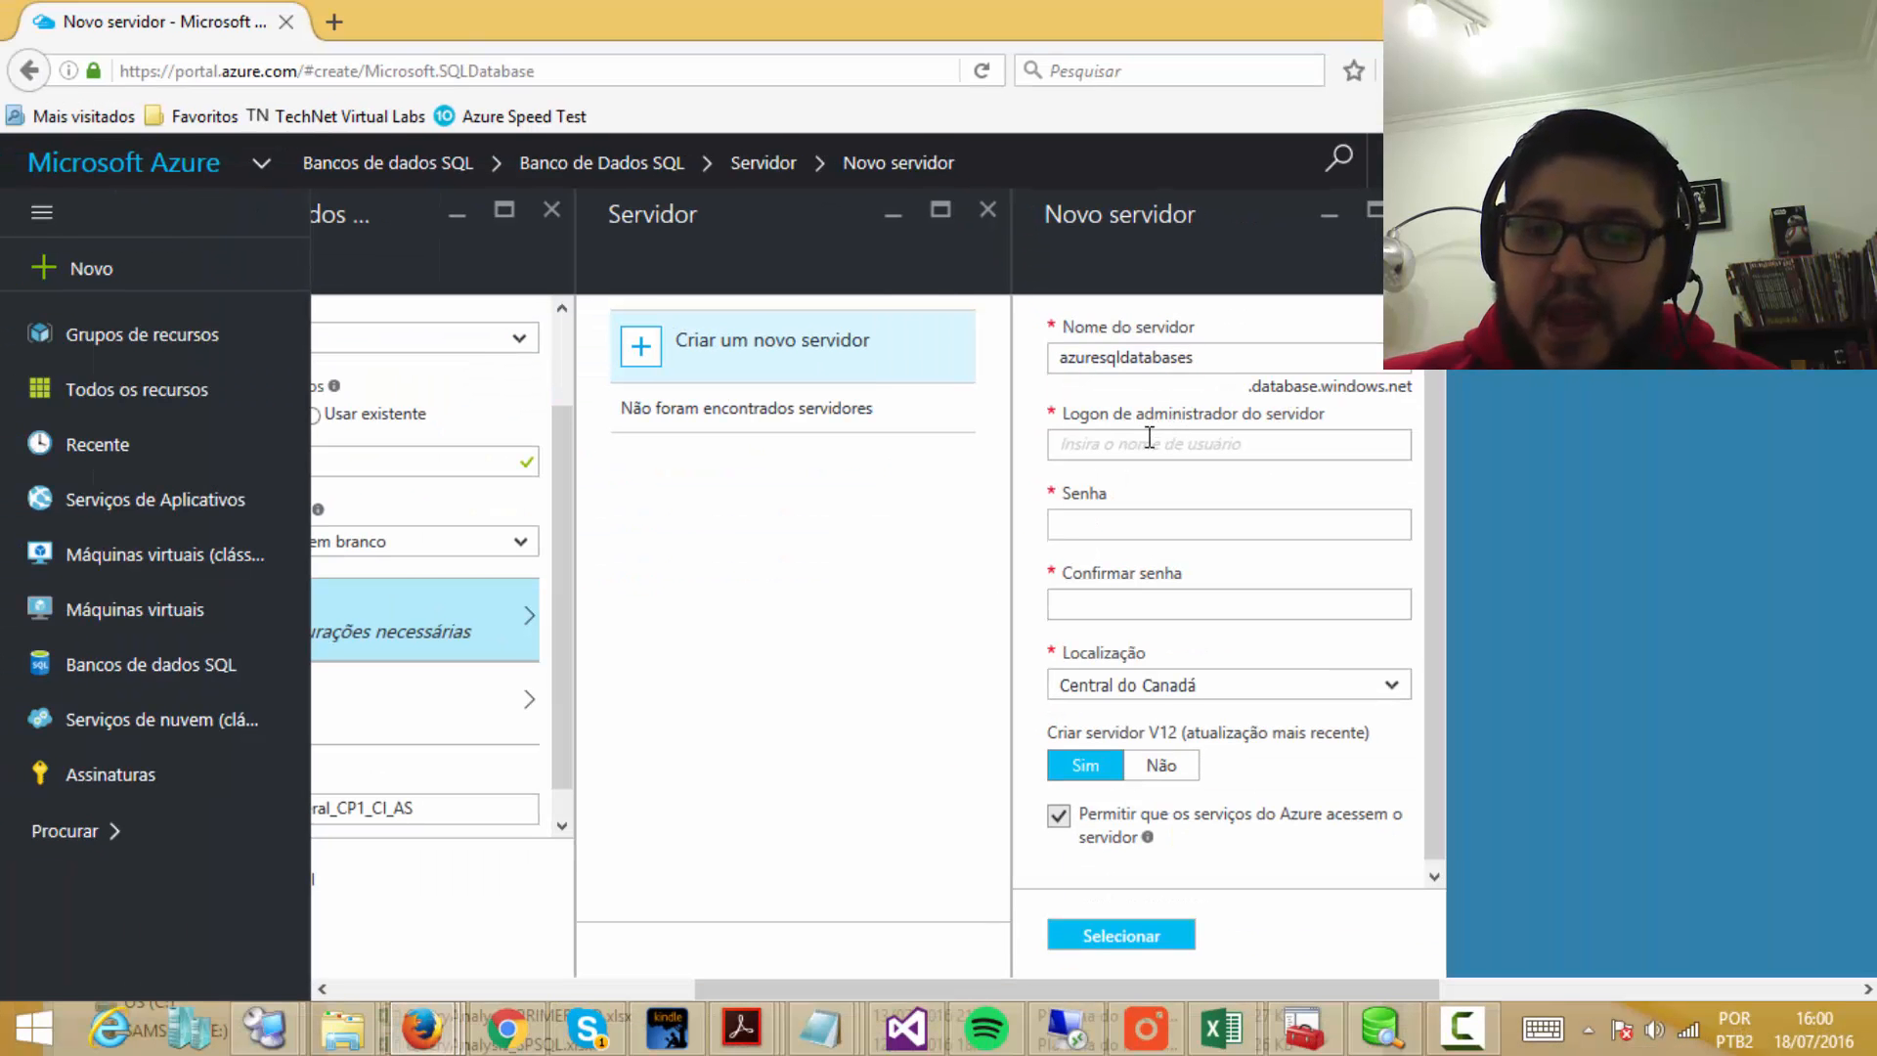
left_click(1154, 515)
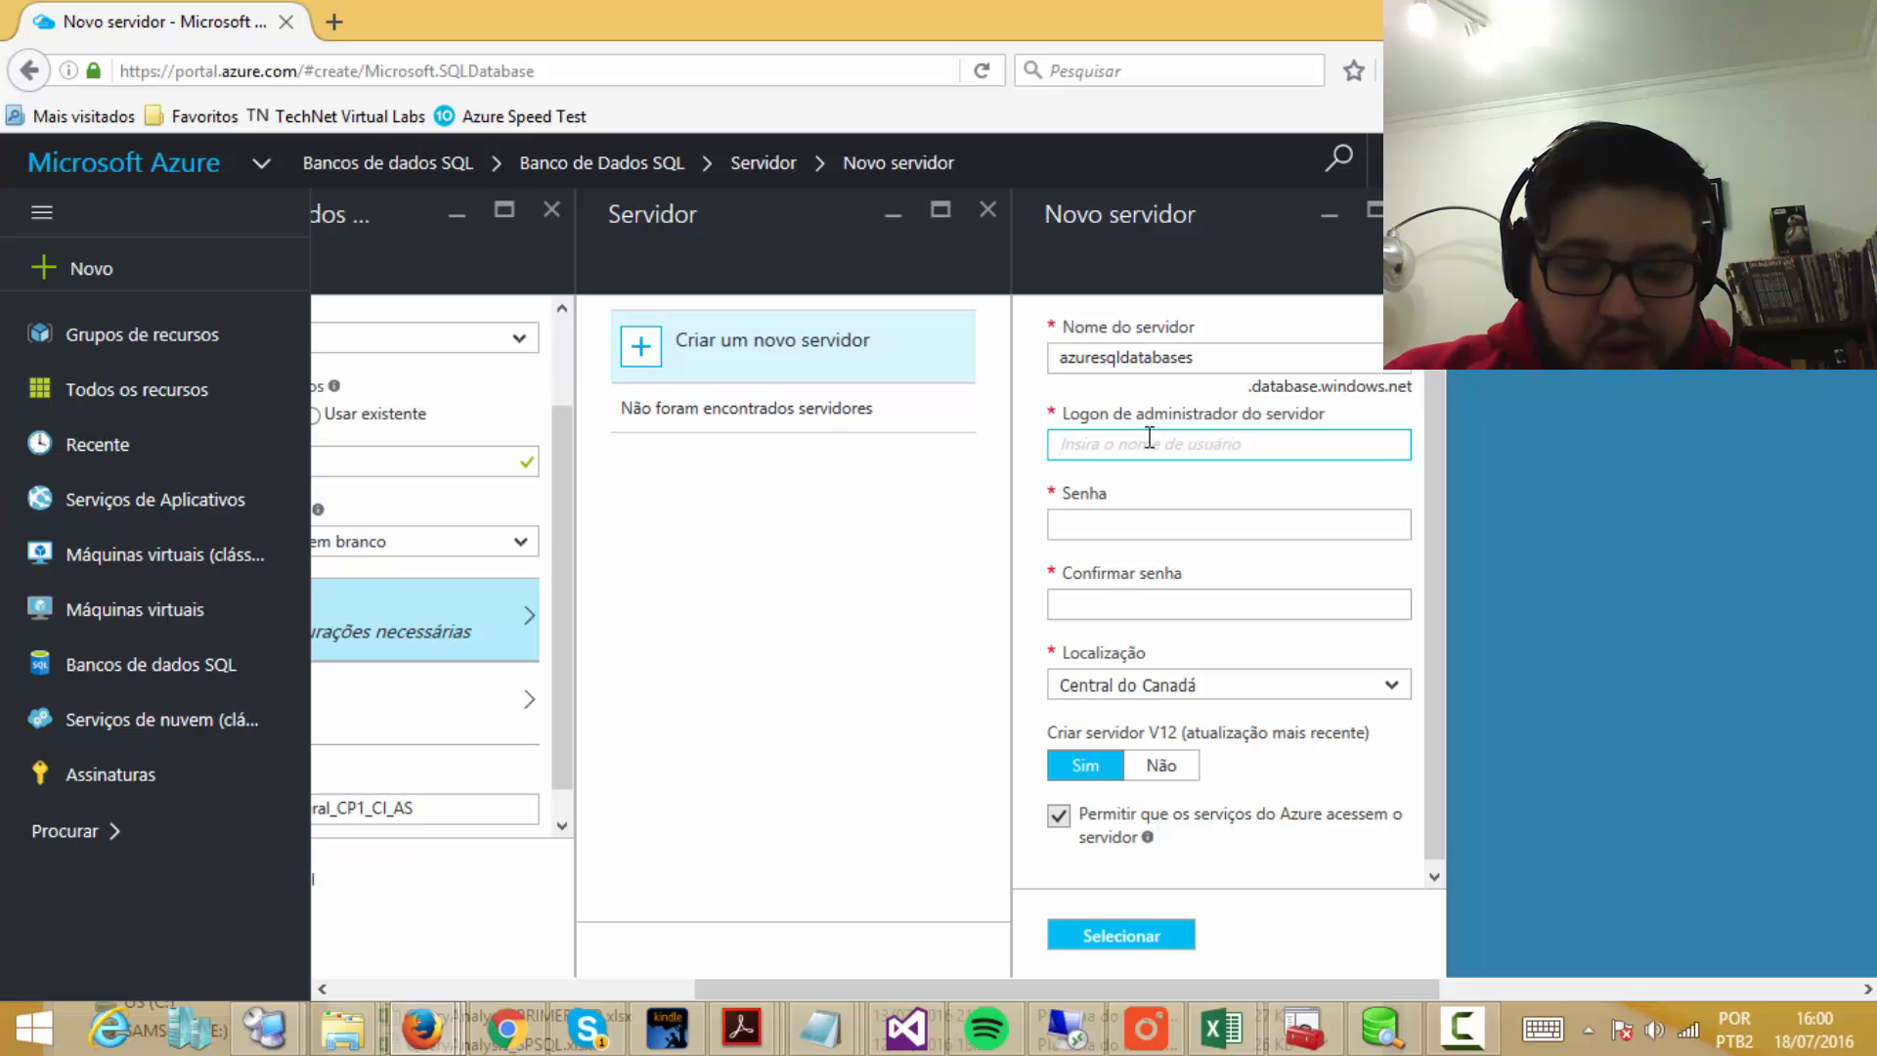
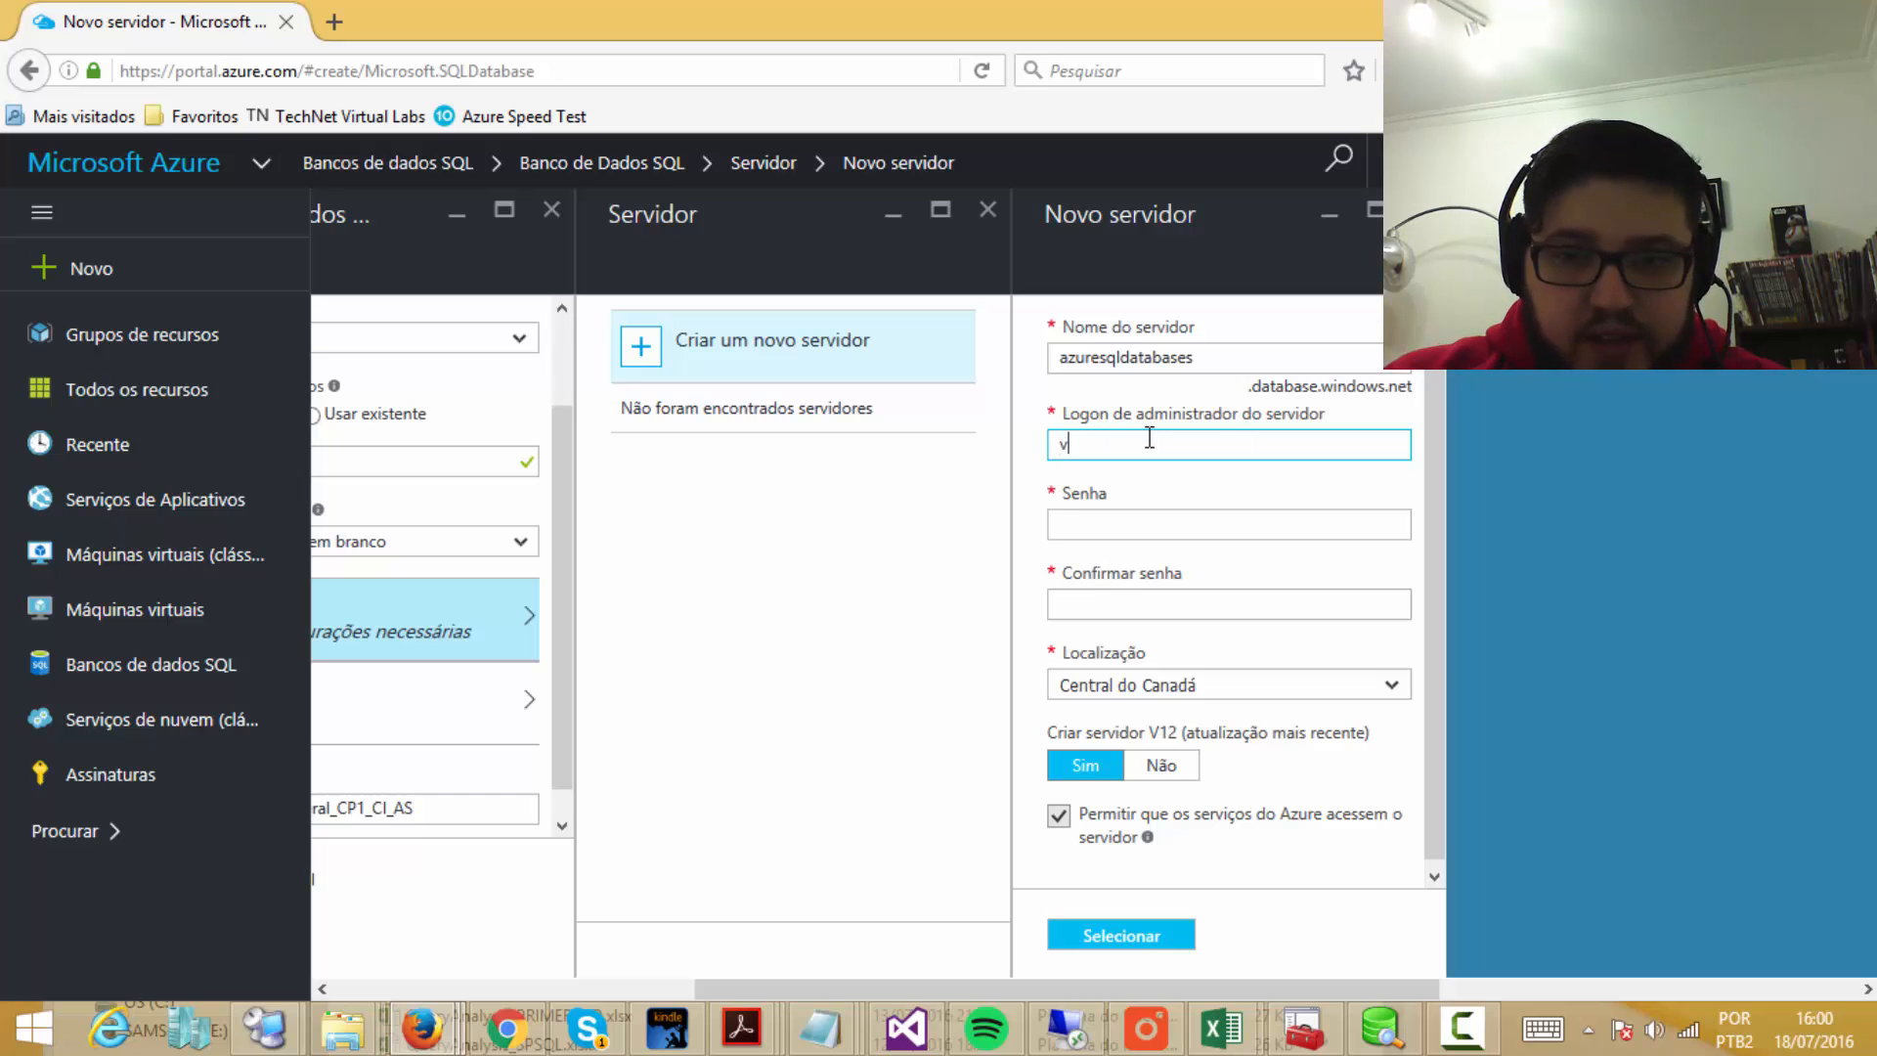
Step: Fill in the server's administrator login, password and matching password confirmation
key("Tab")
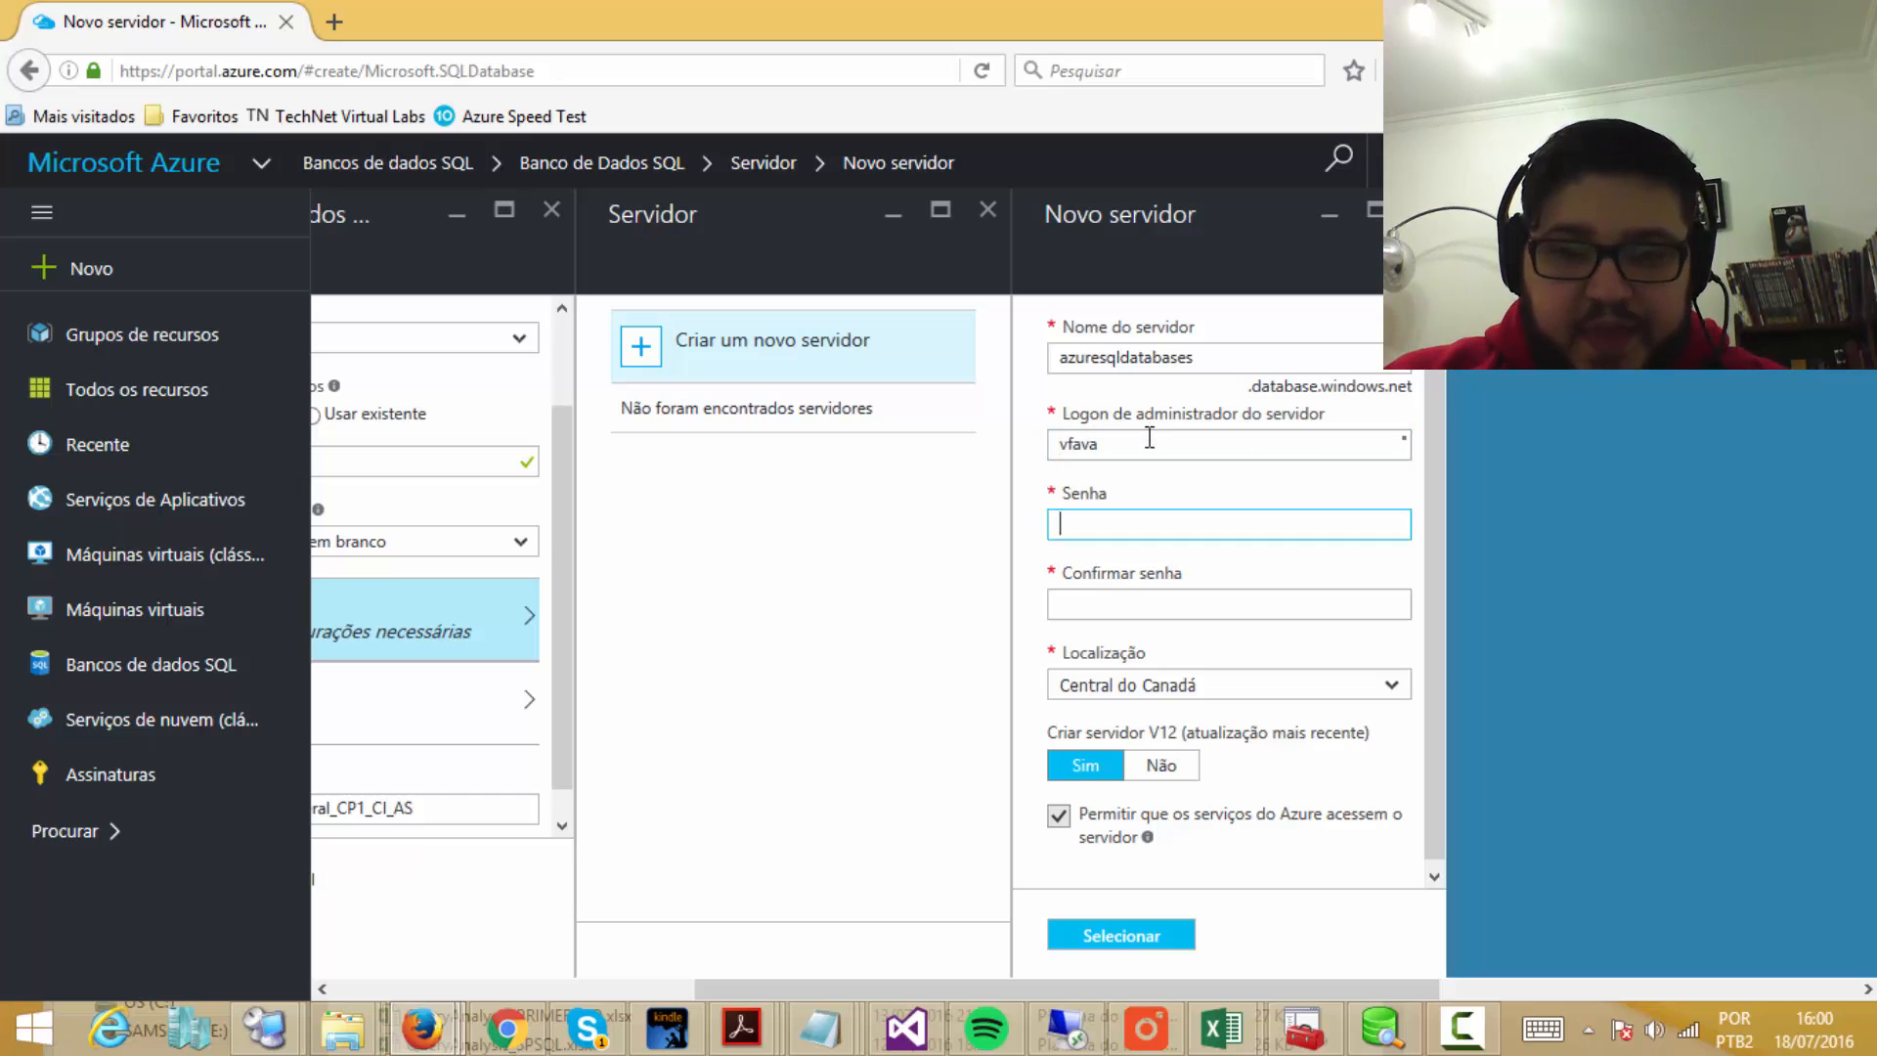
type("******")
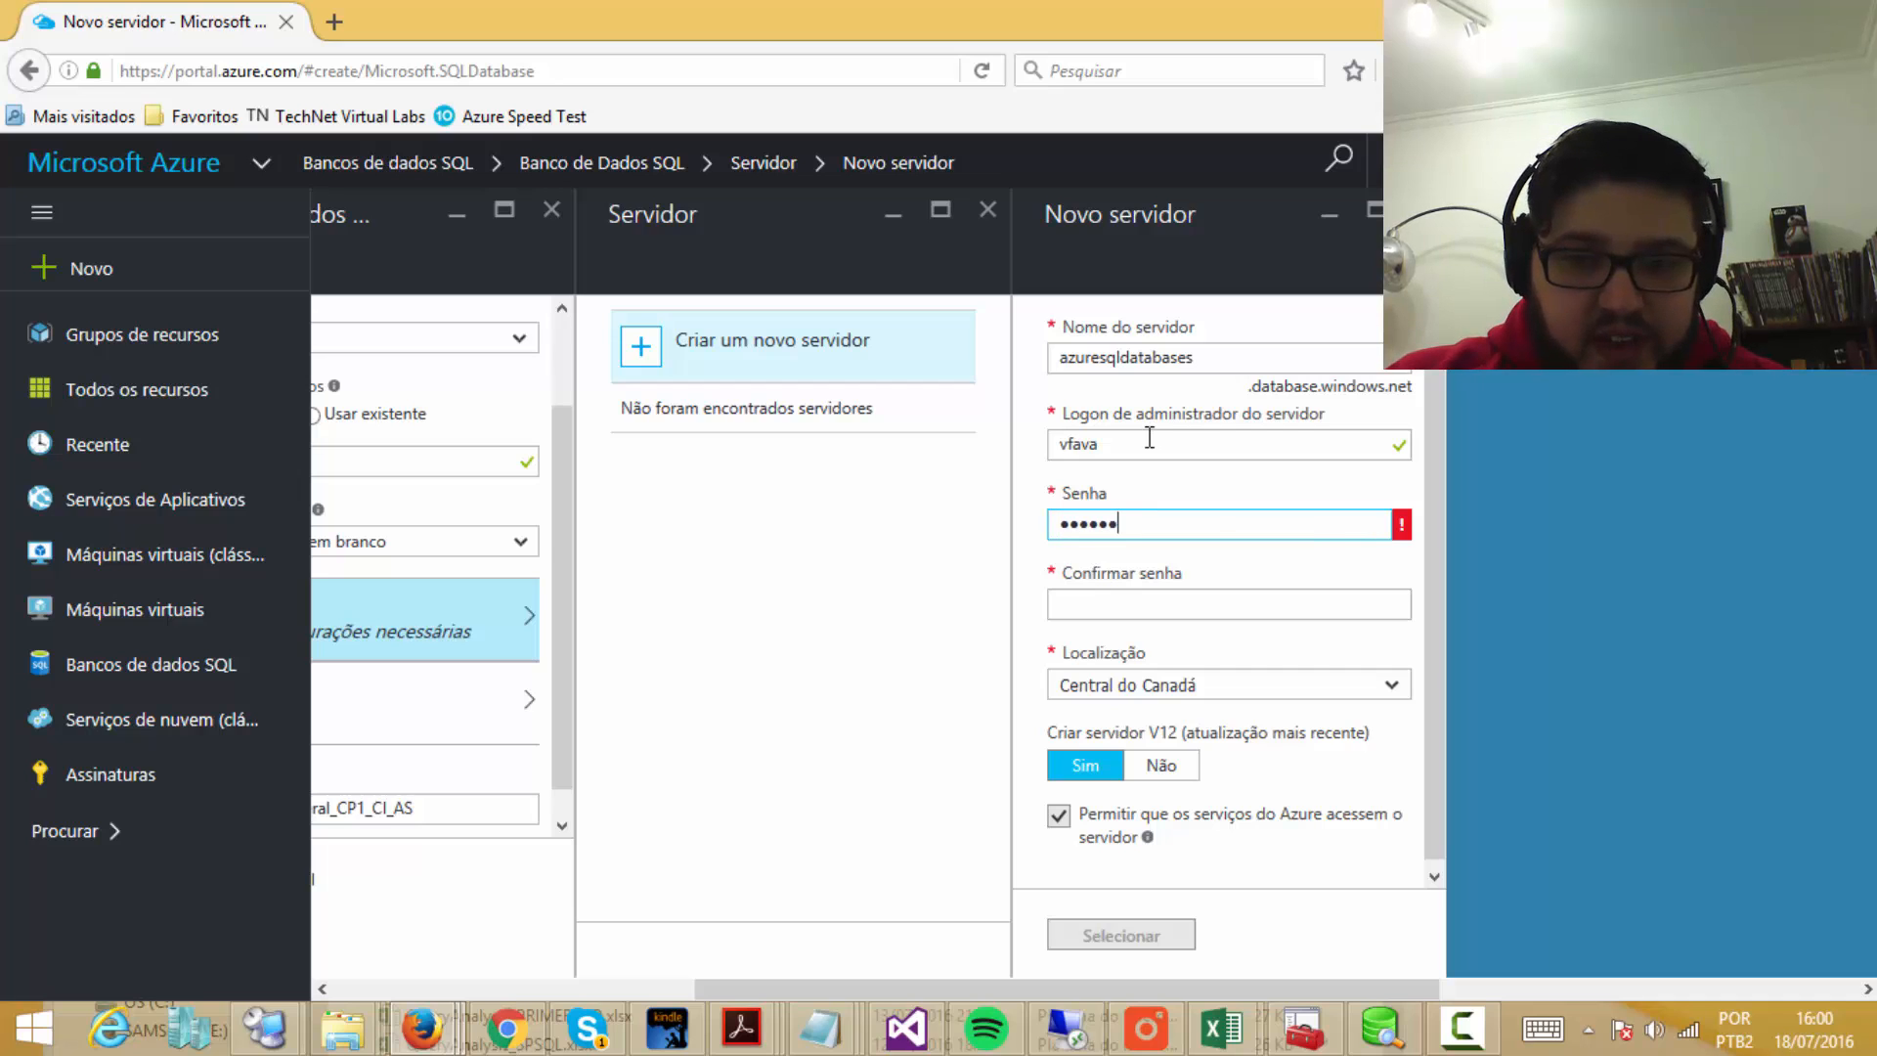
type("***")
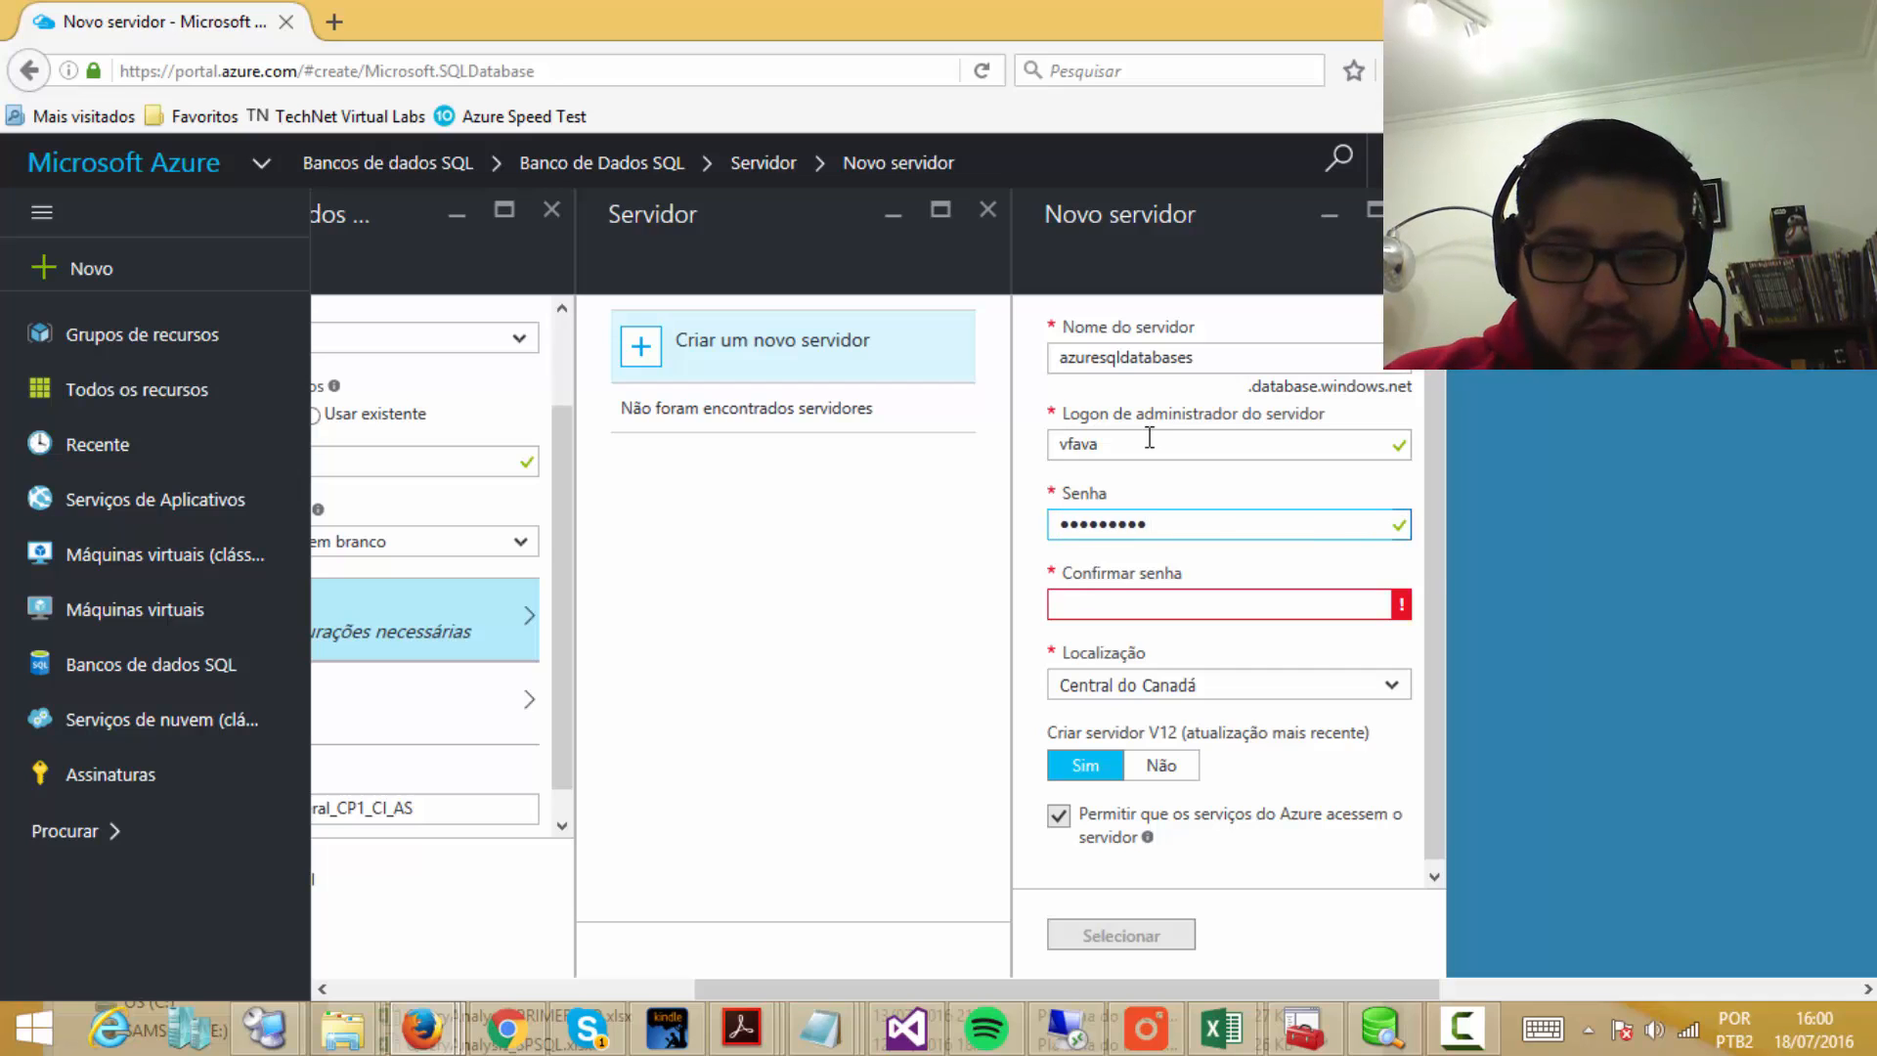
key("Tab")
type("*******")
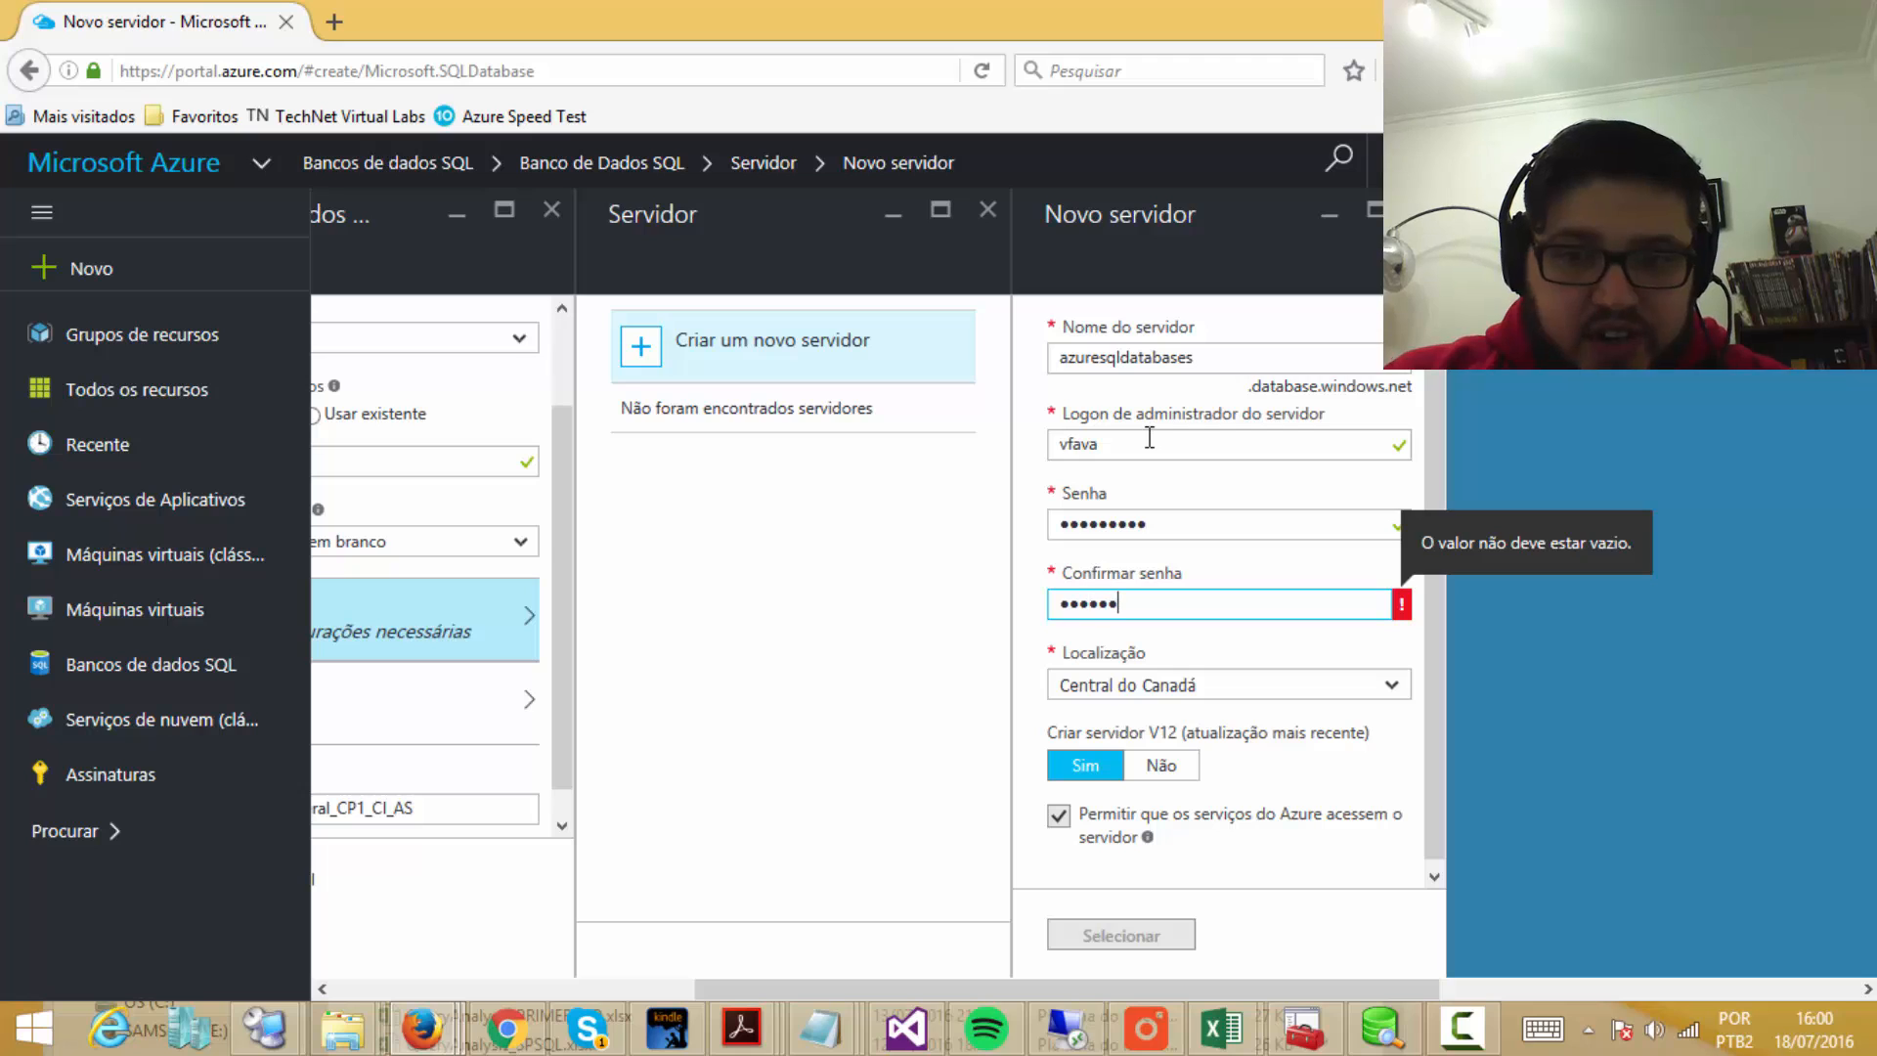
type("**")
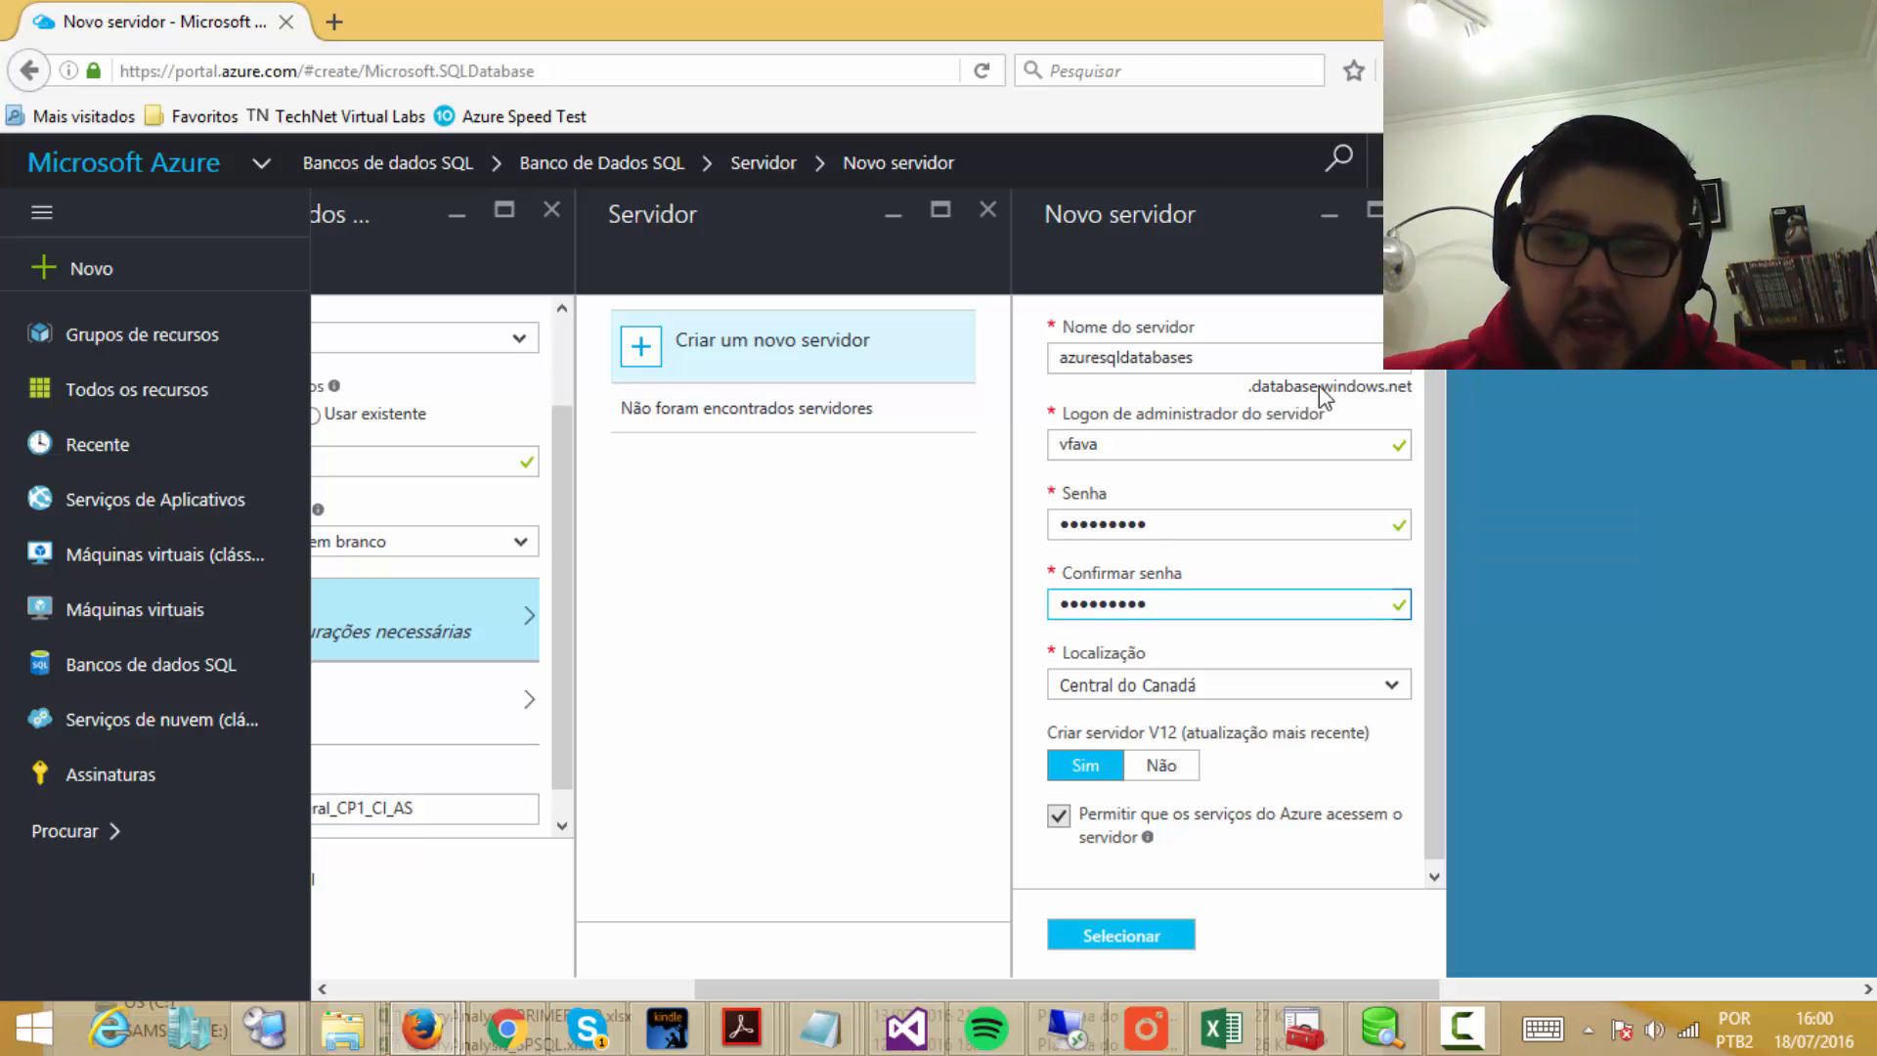
left_click_drag(1433, 407, 1439, 467)
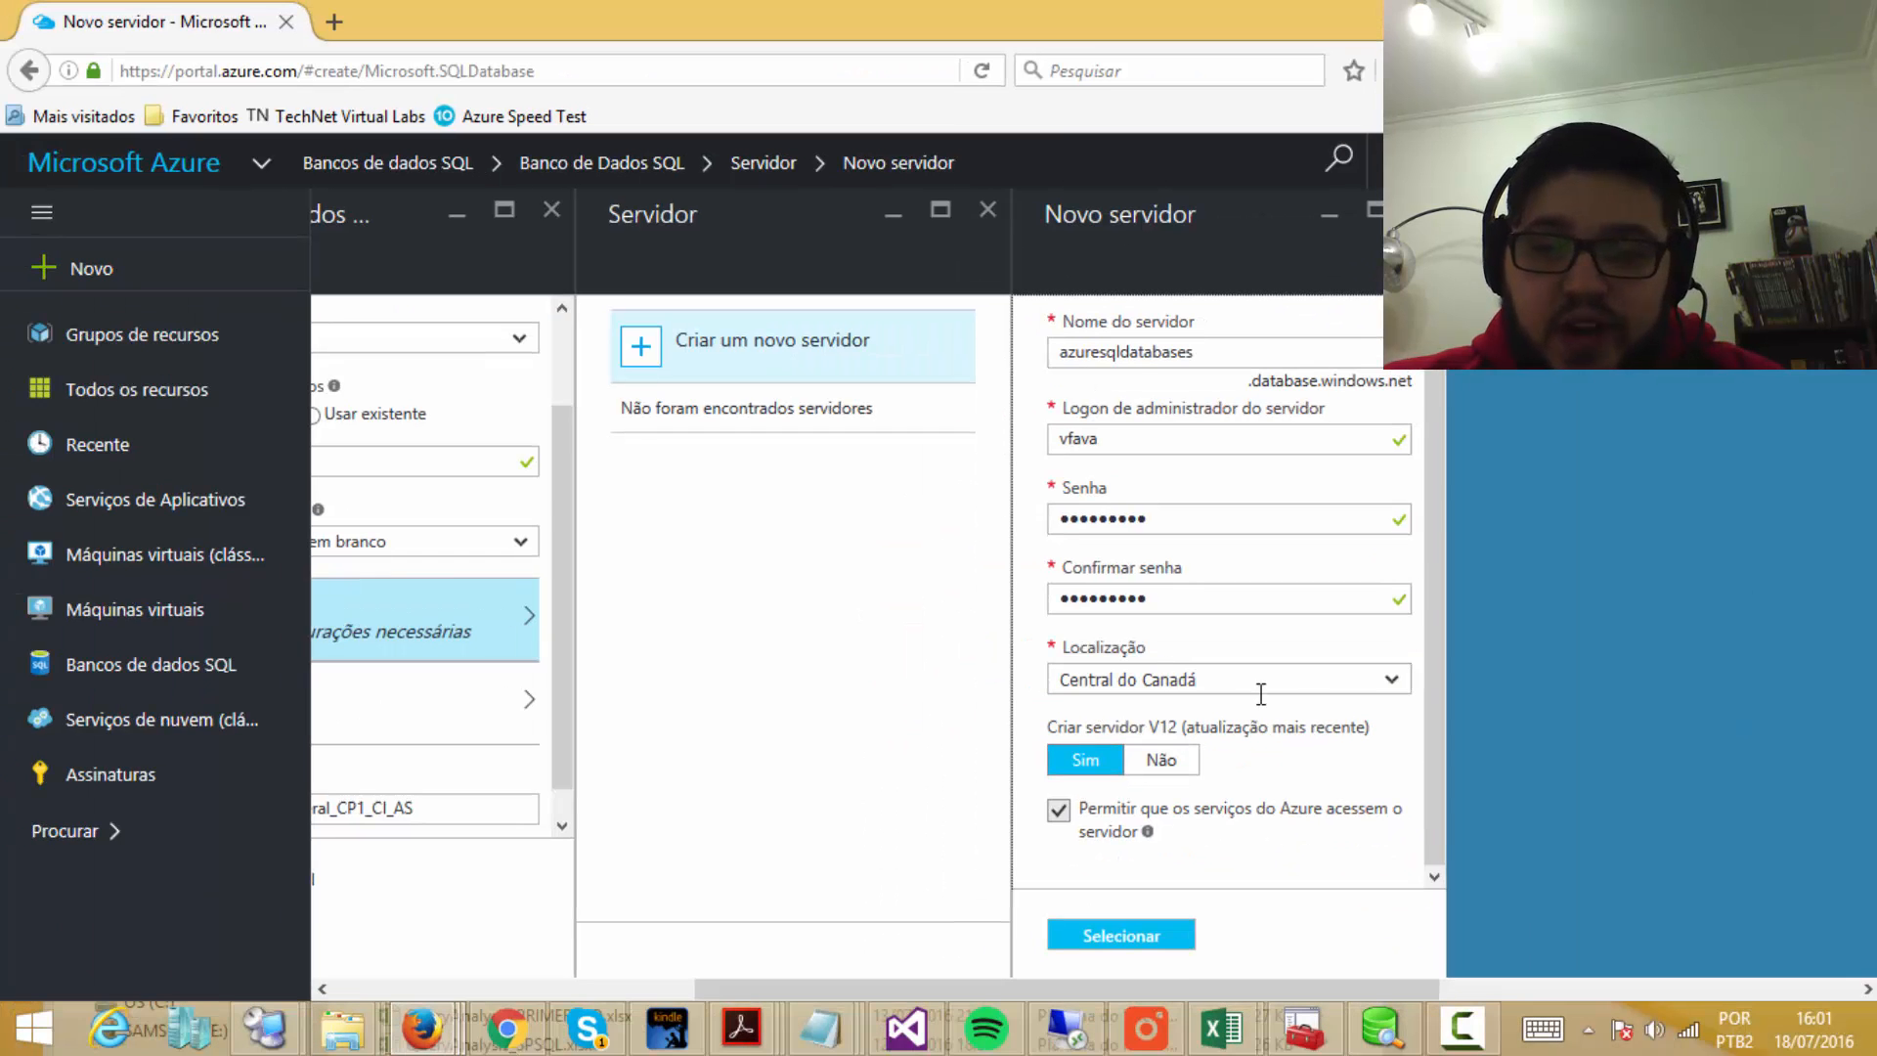
left_click(1392, 680)
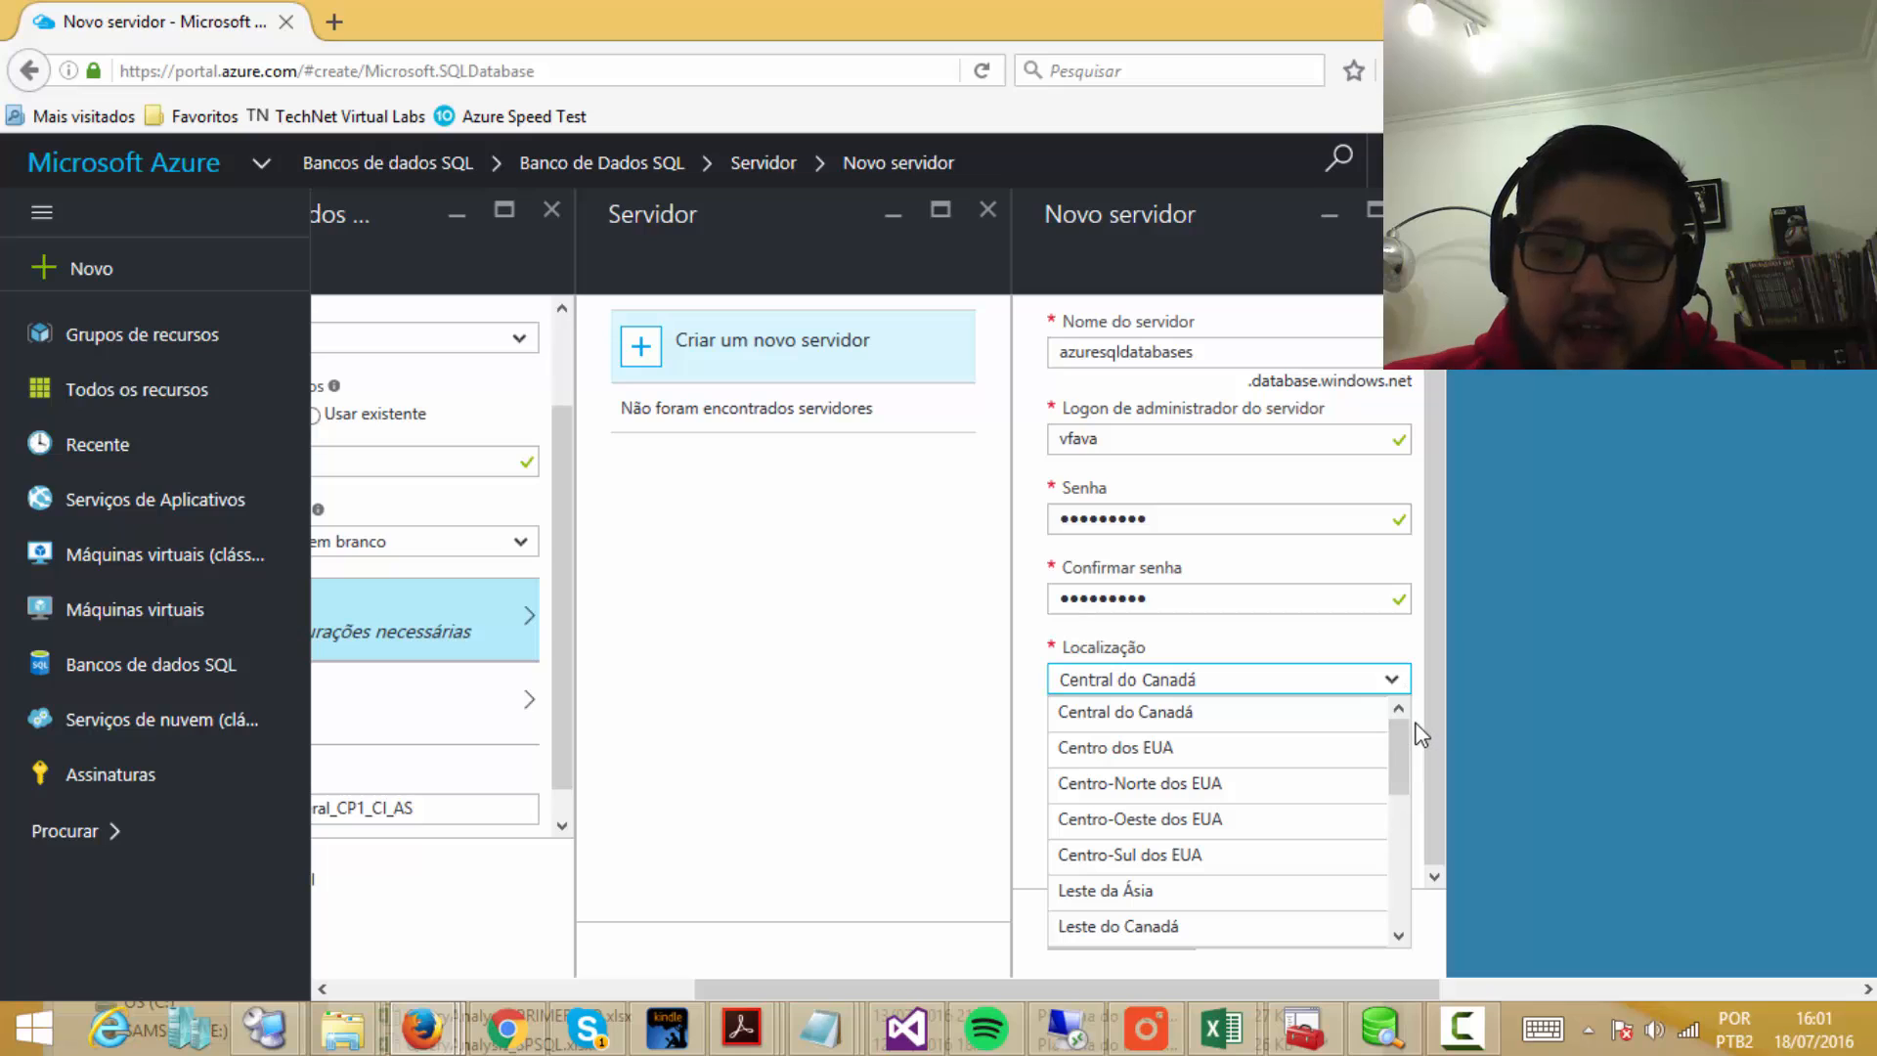
left_click(1239, 821)
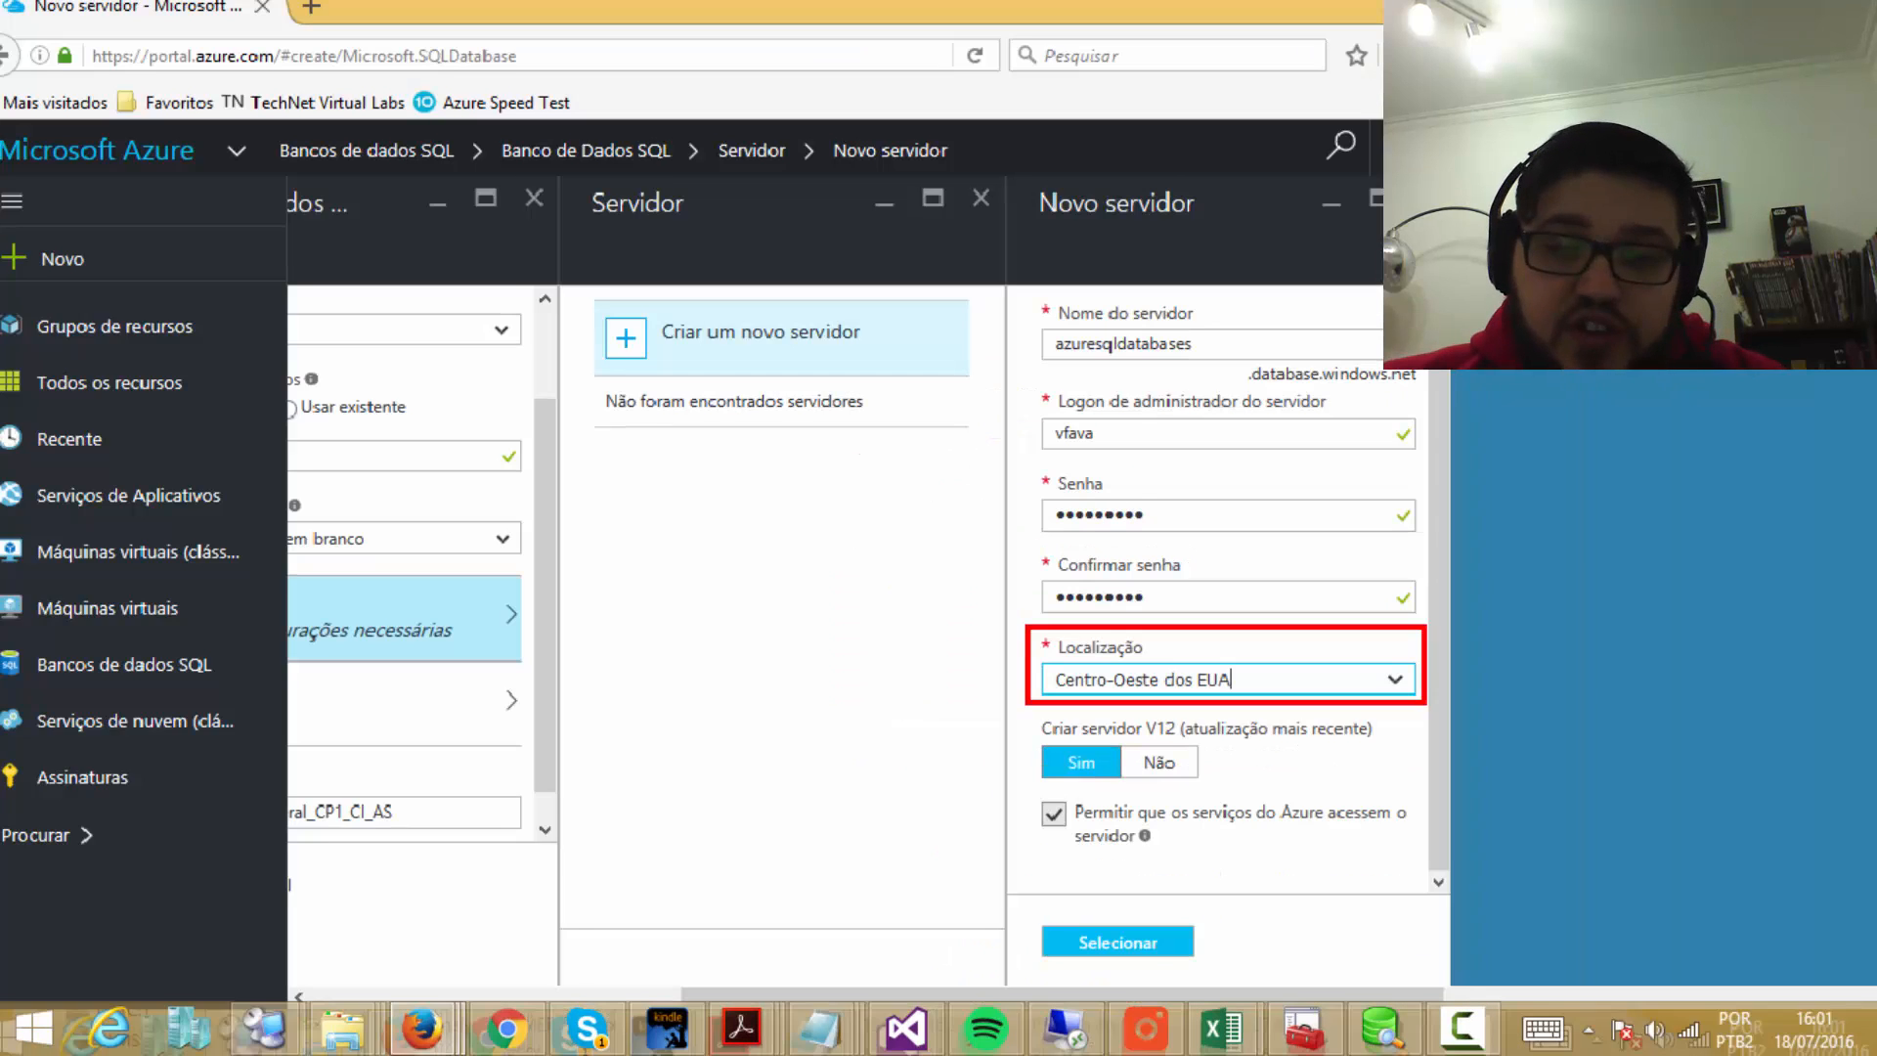
left_click(1404, 681)
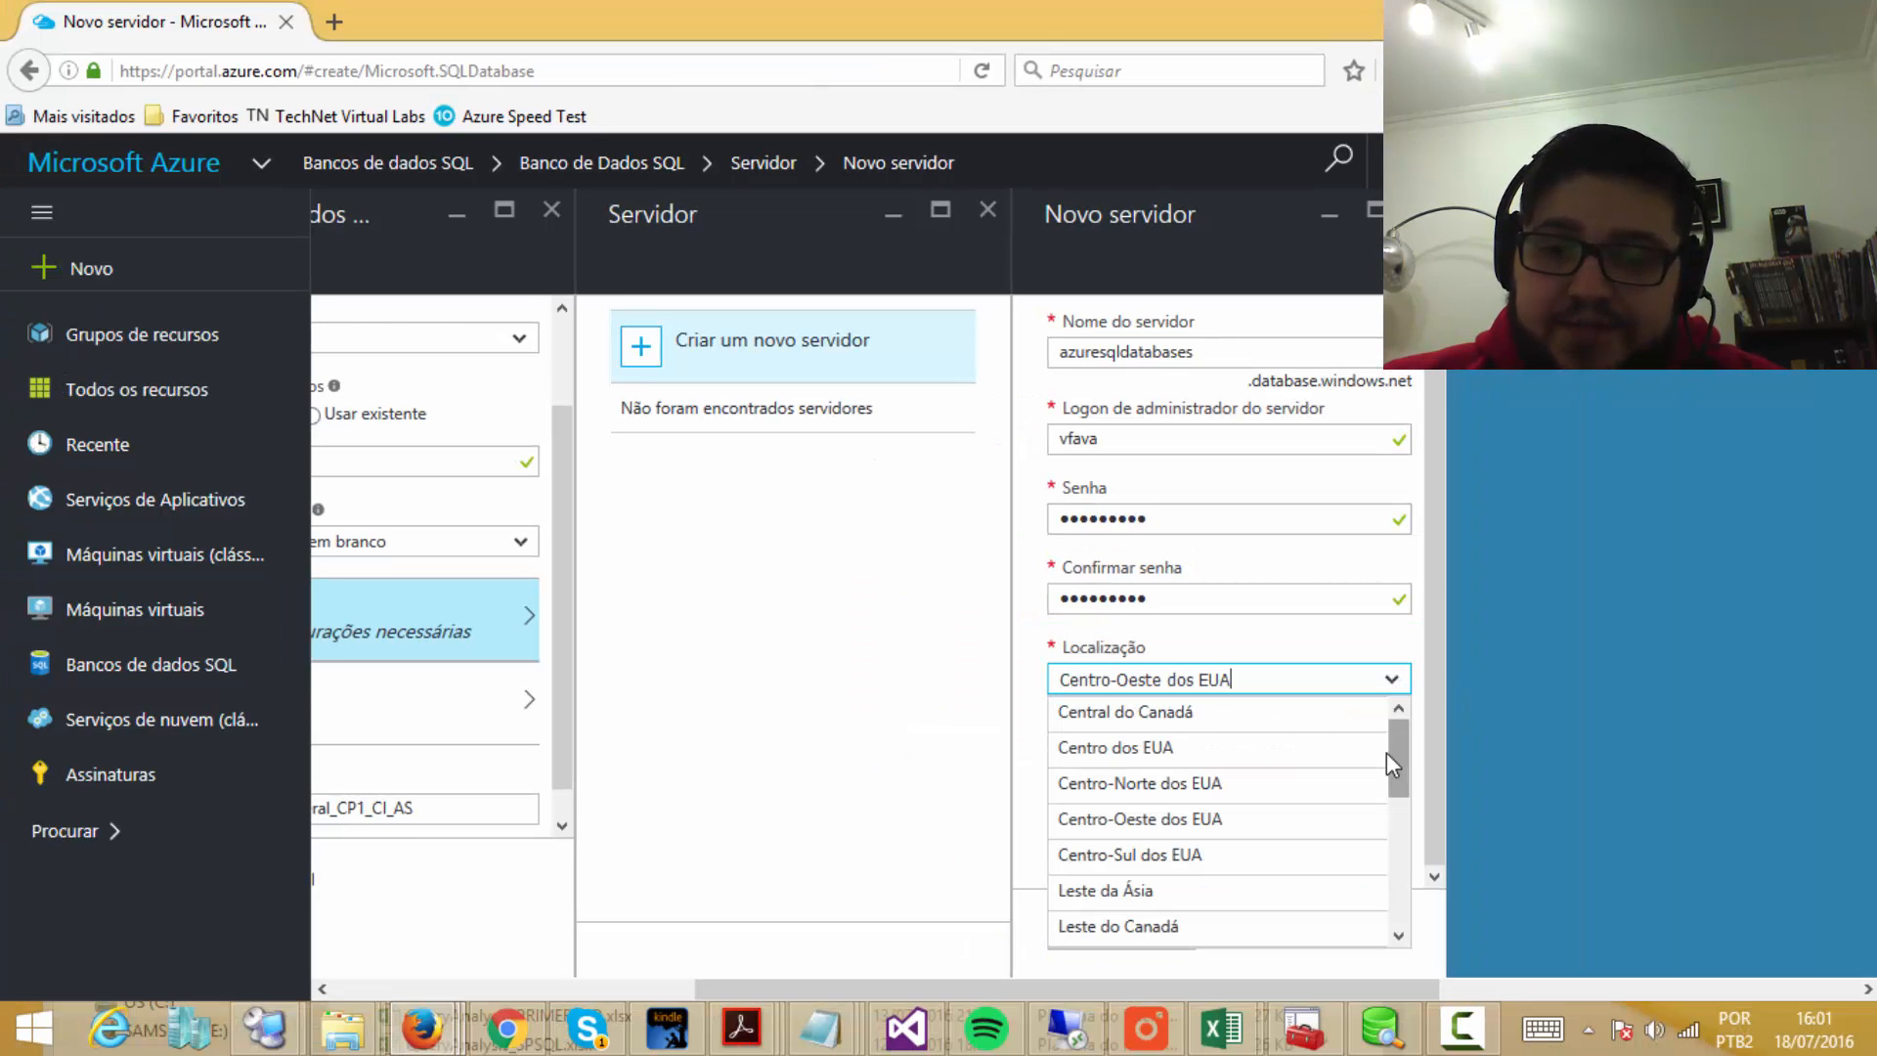
left_click(1165, 711)
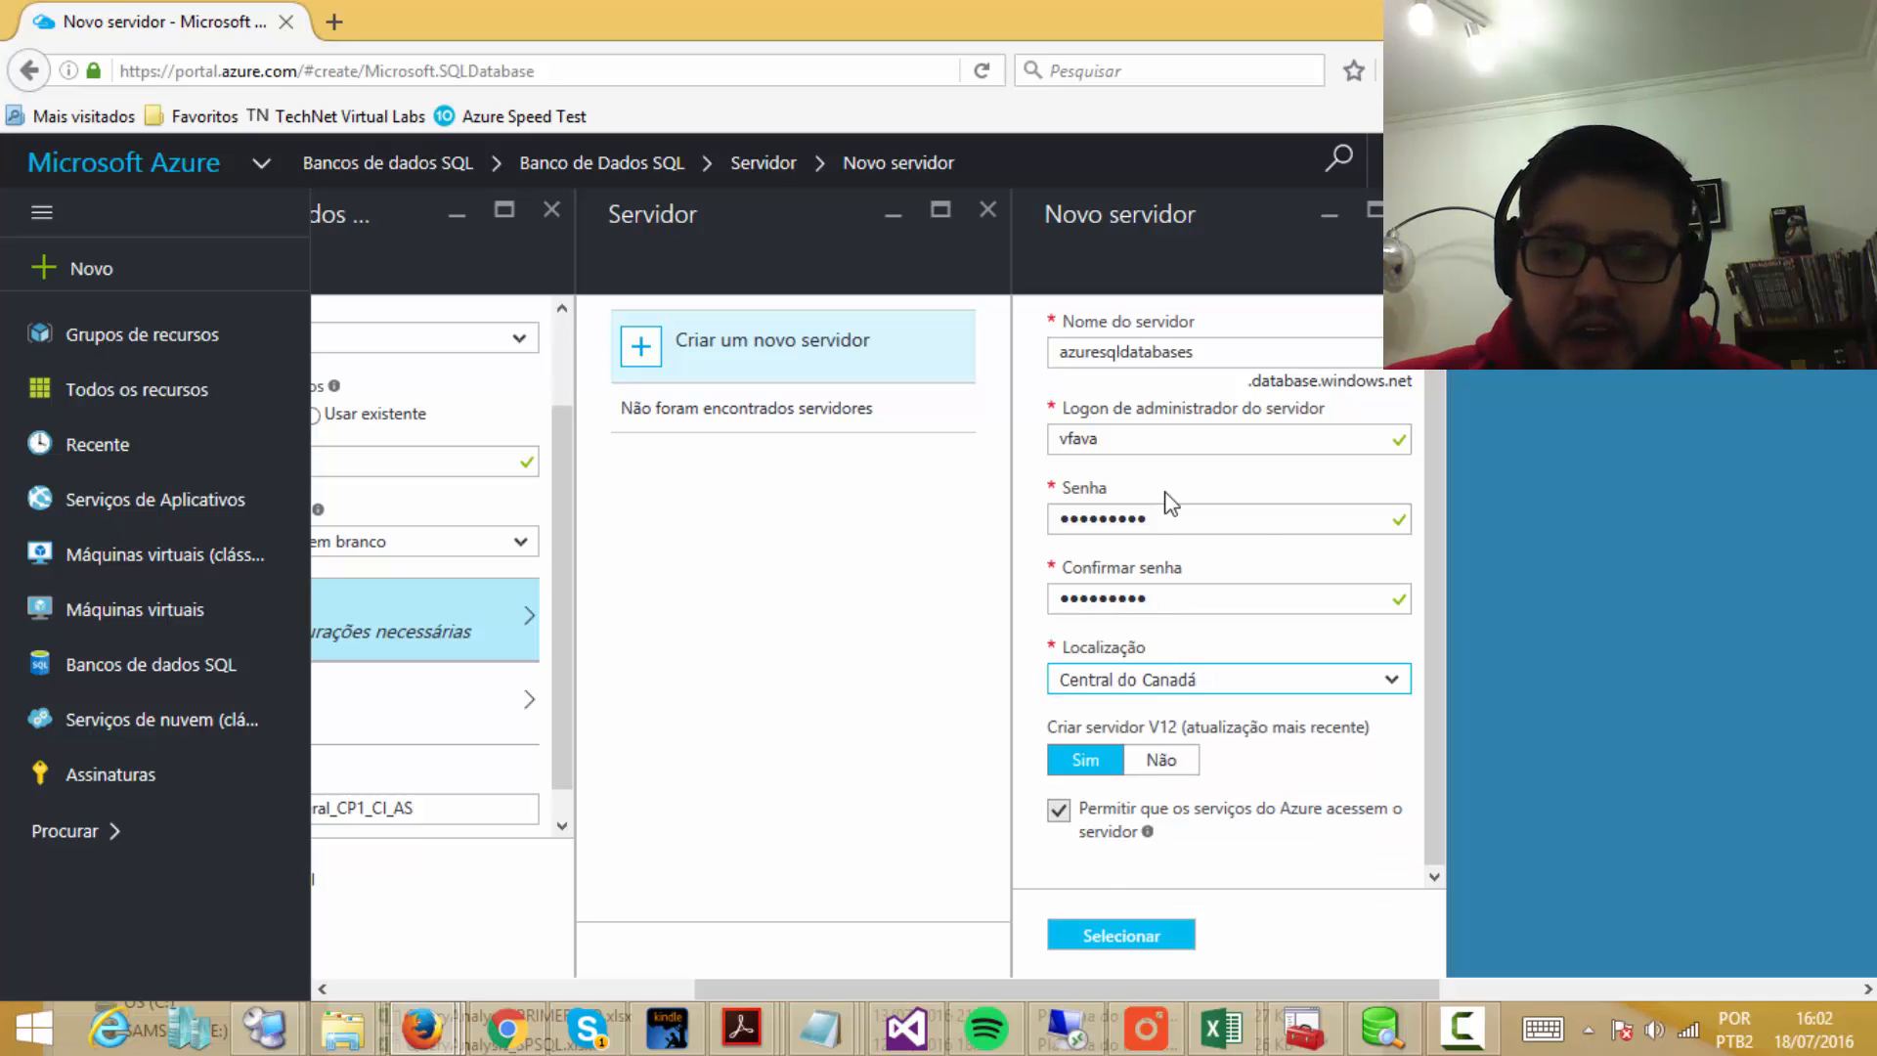
left_click_drag(1437, 544, 1431, 606)
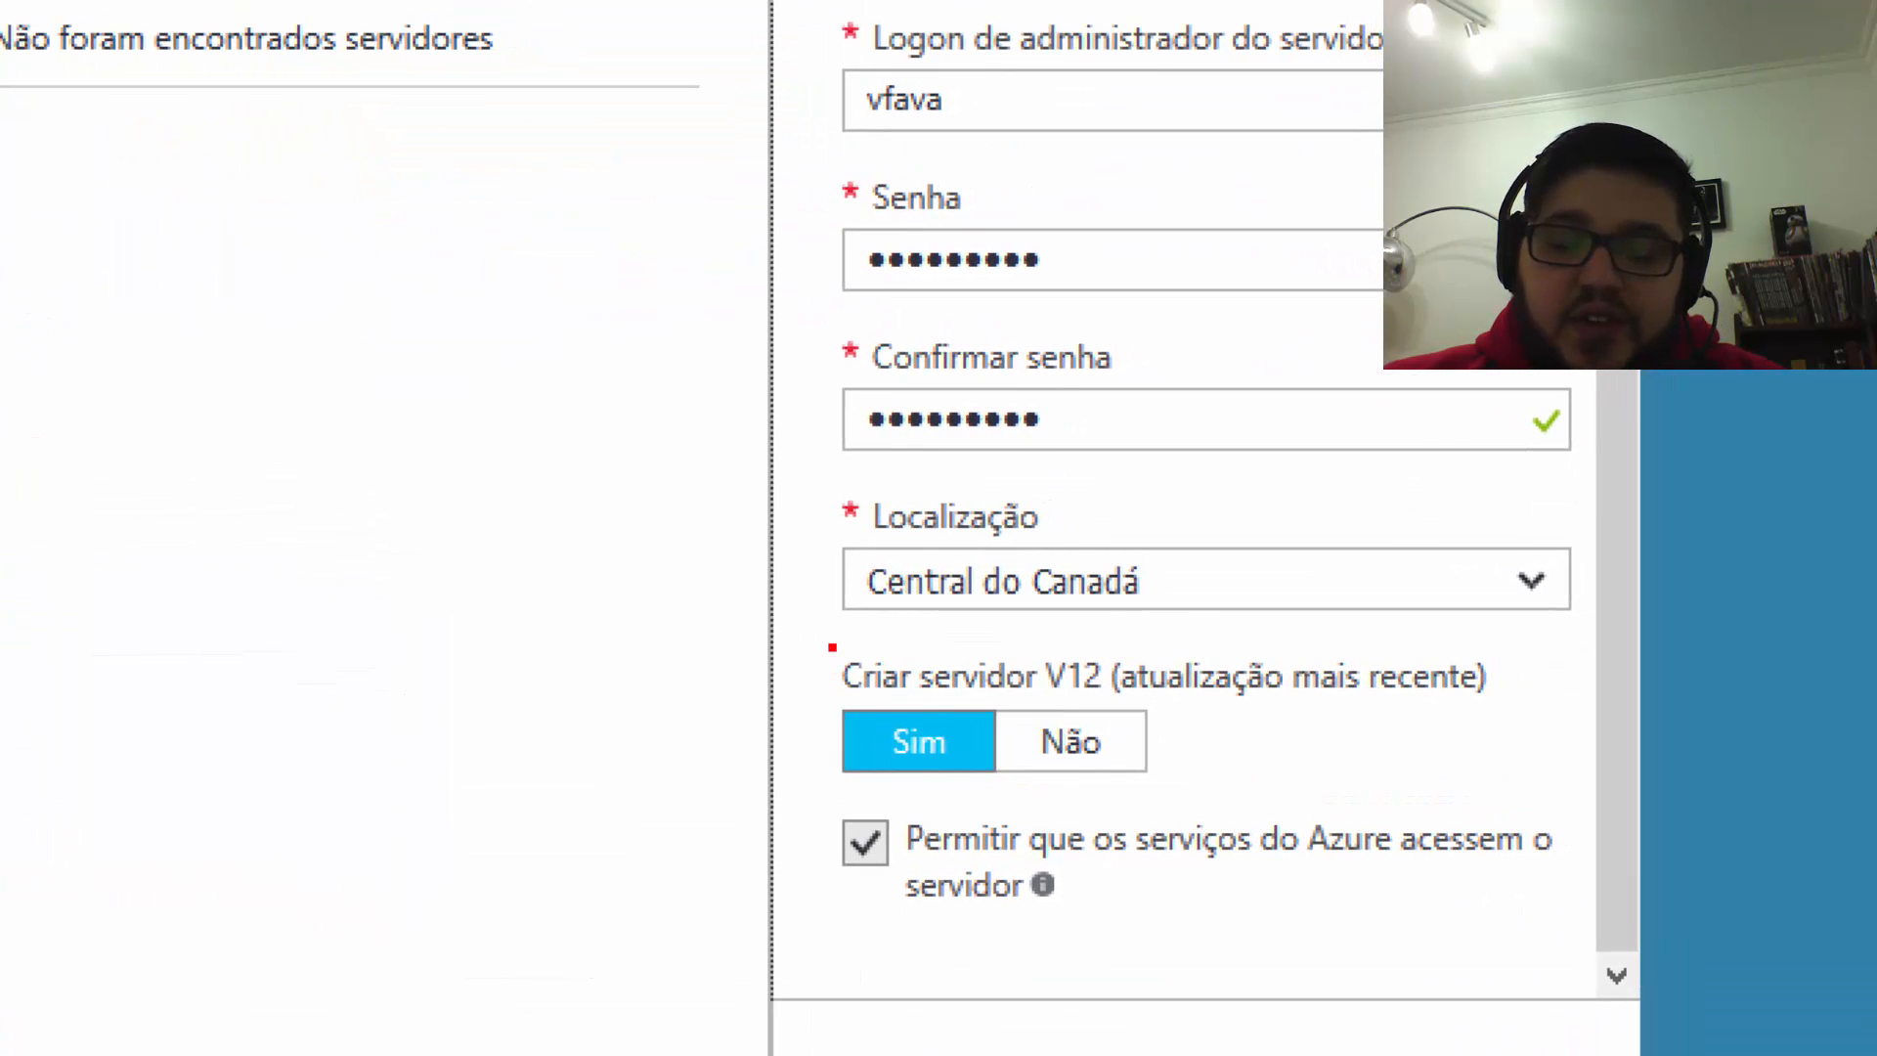
mouse_move(828, 629)
left_mouse_down()
mouse_move(1091, 743)
mouse_move(1534, 791)
left_mouse_up()
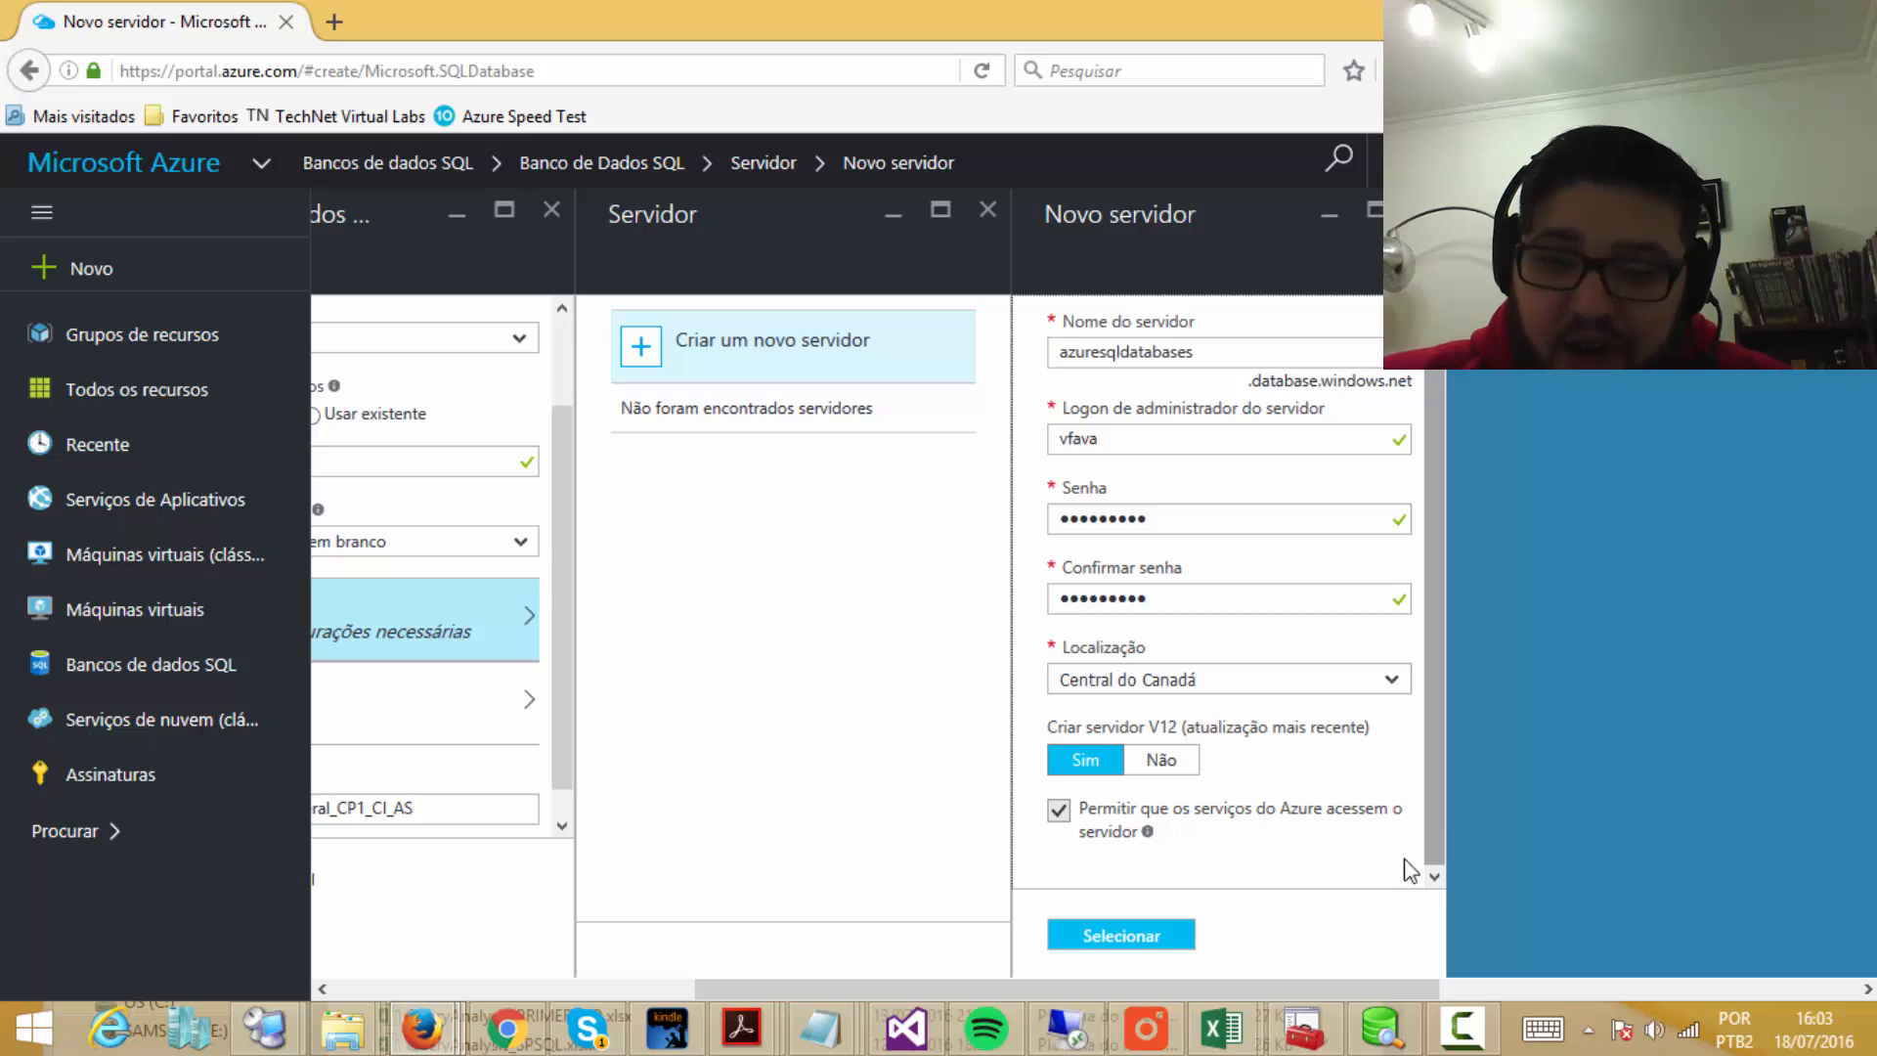
Step: Confirm the new server azuresqldatabases (Central do Canadá) for the database
left_click(1121, 938)
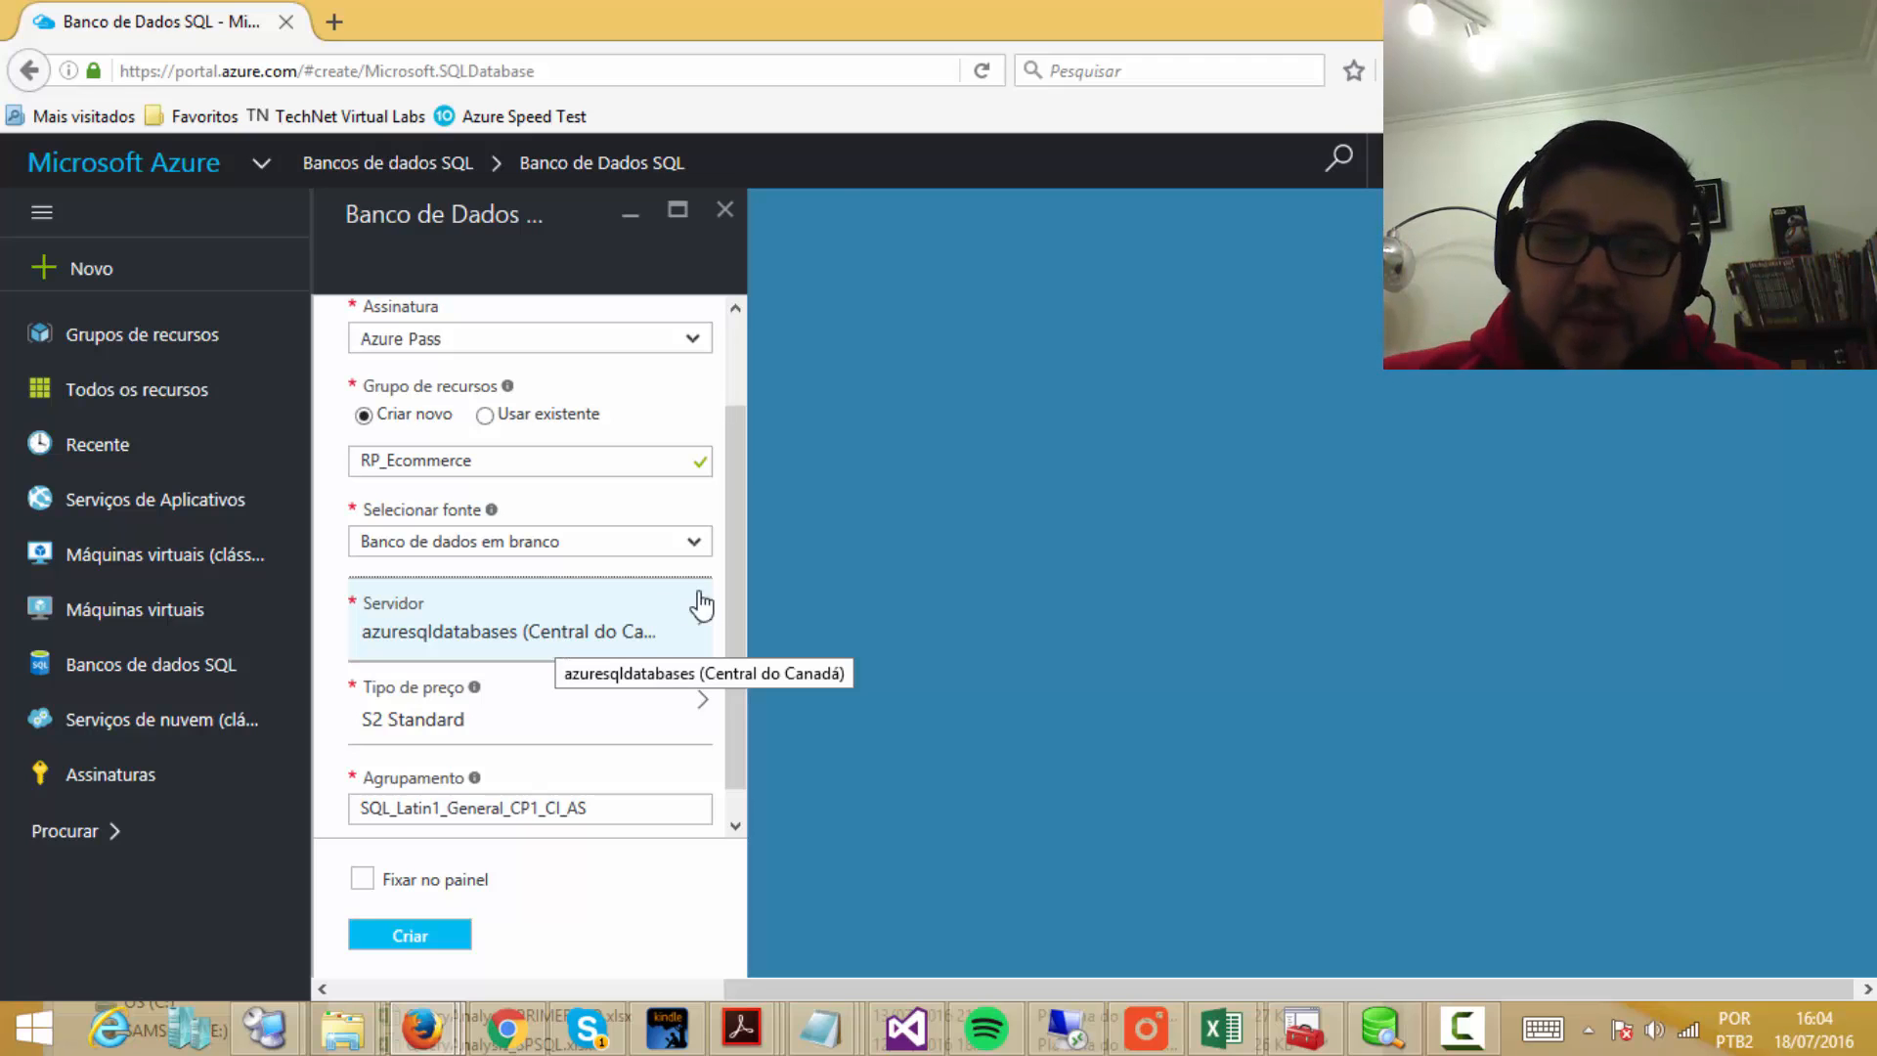
scroll(735, 565, "down", 1)
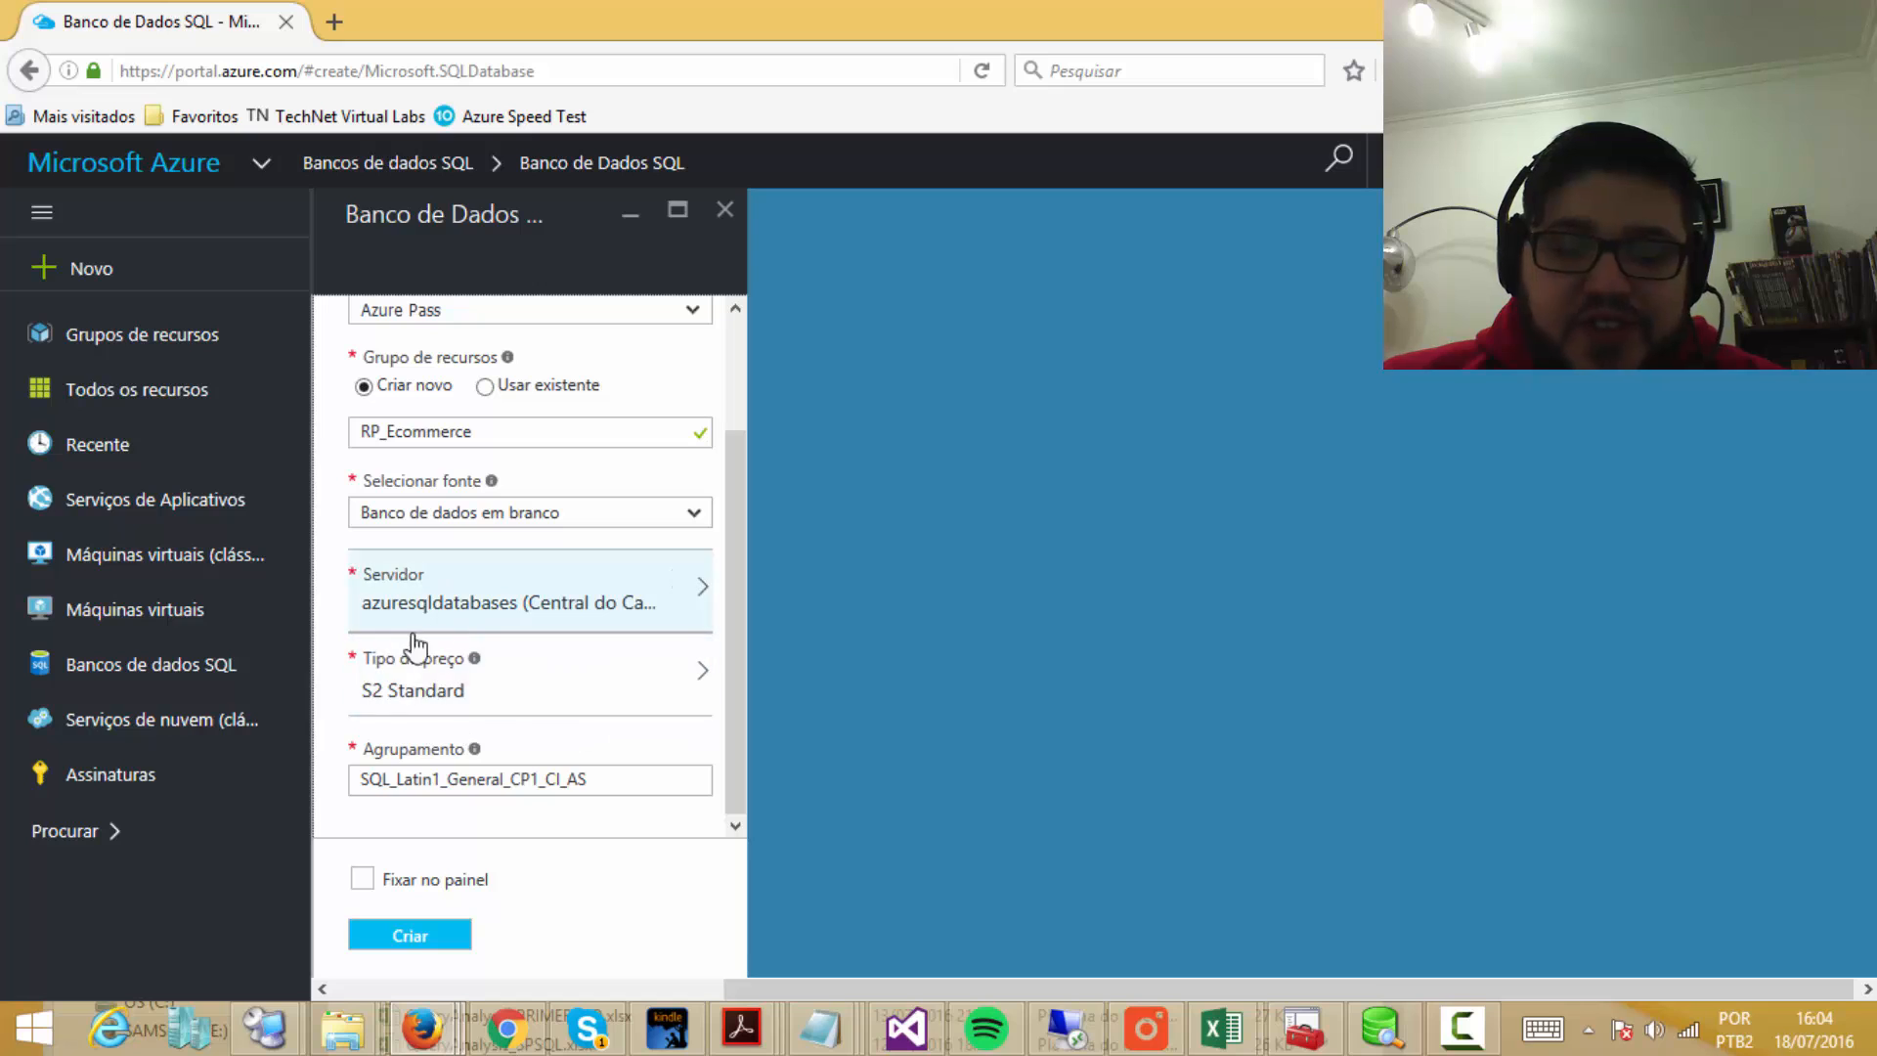
Step: Open the pricing tier chooser and browse the Basic, Standard and Premium tier cards
left_click(568, 700)
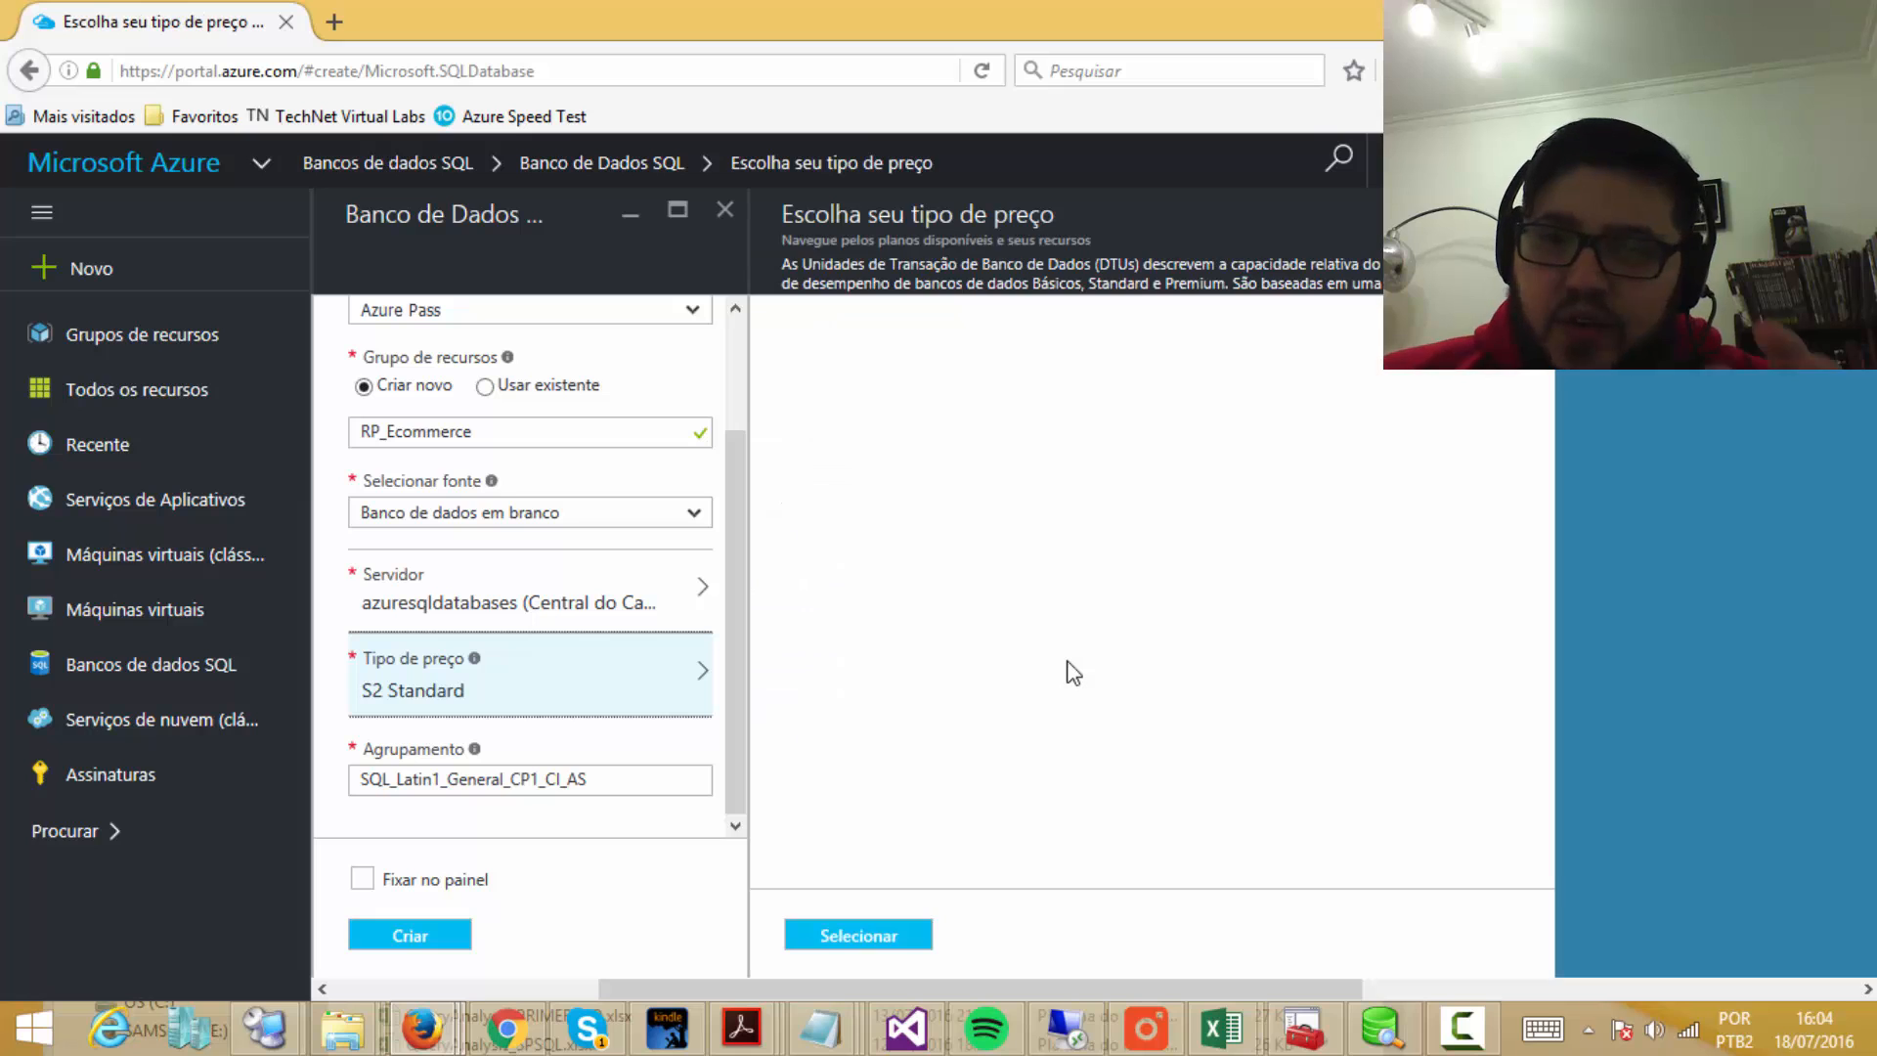
left_click(575, 700)
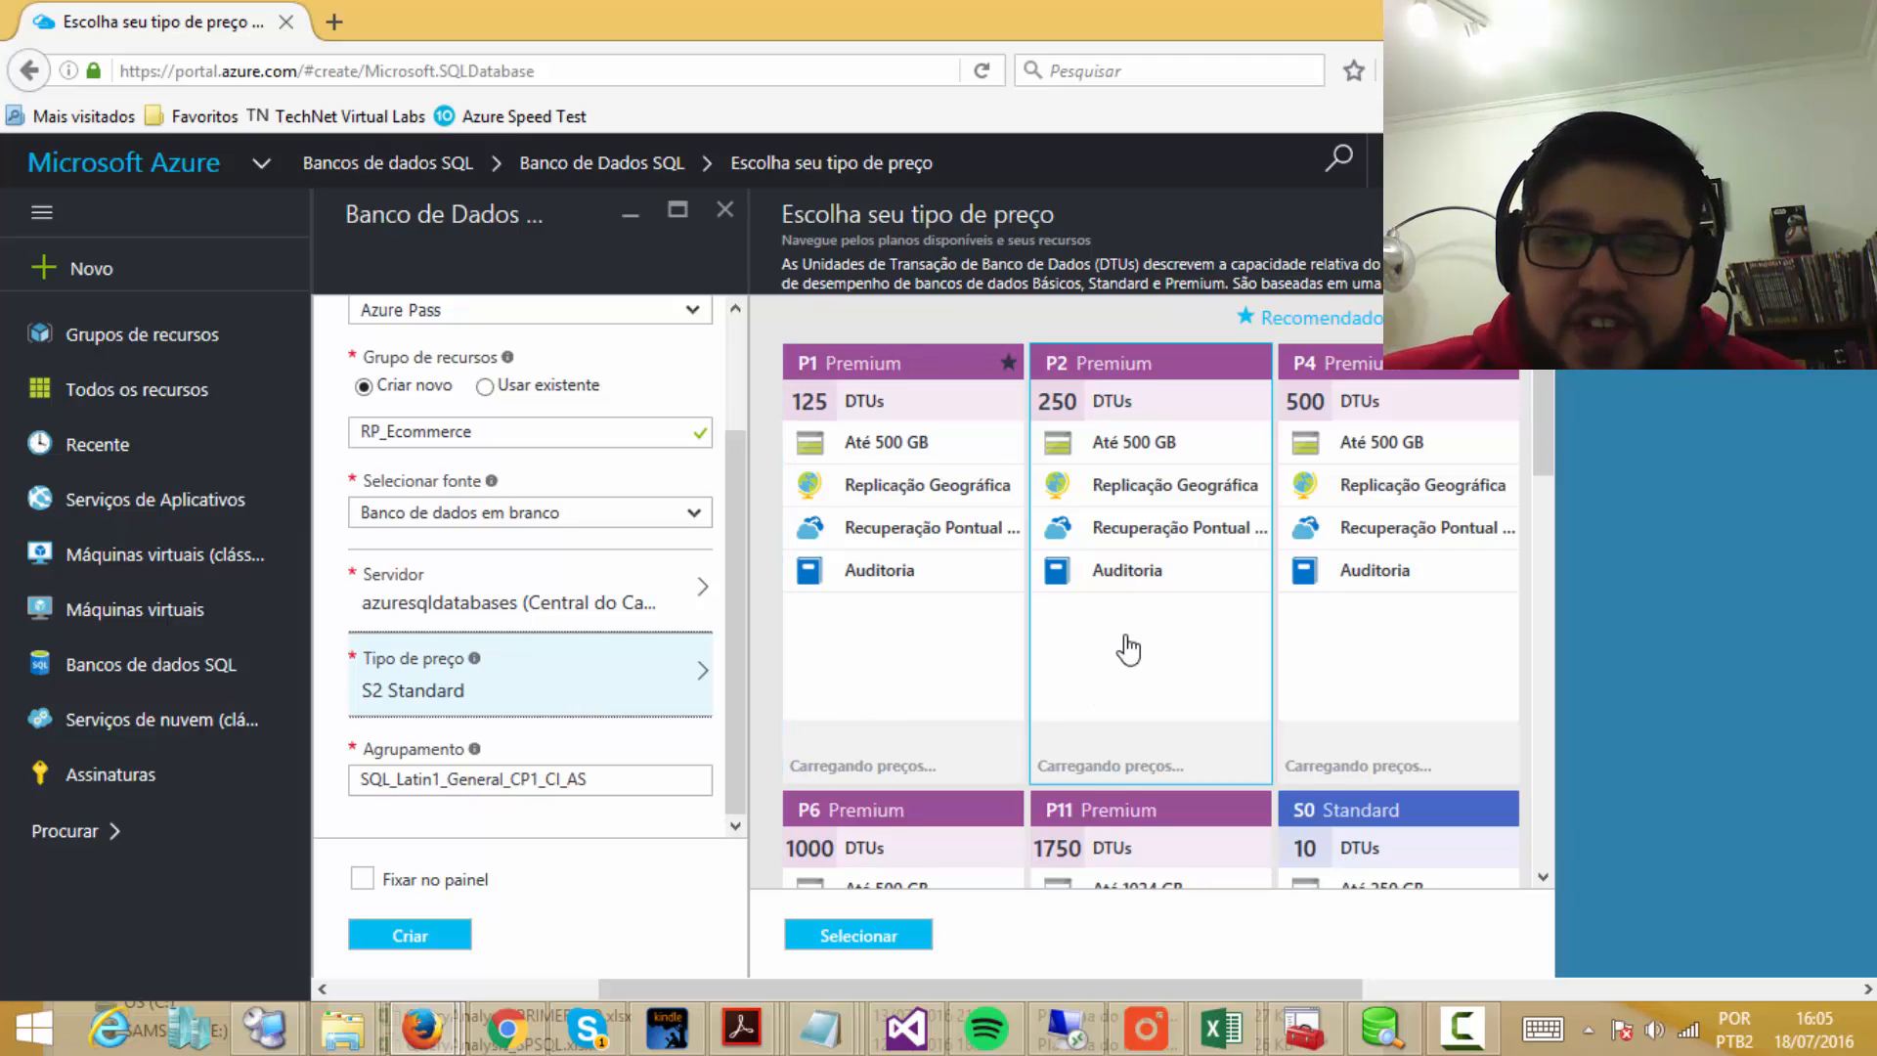
scroll(1124, 641, "down", 4)
scroll(1039, 587, "down", 9)
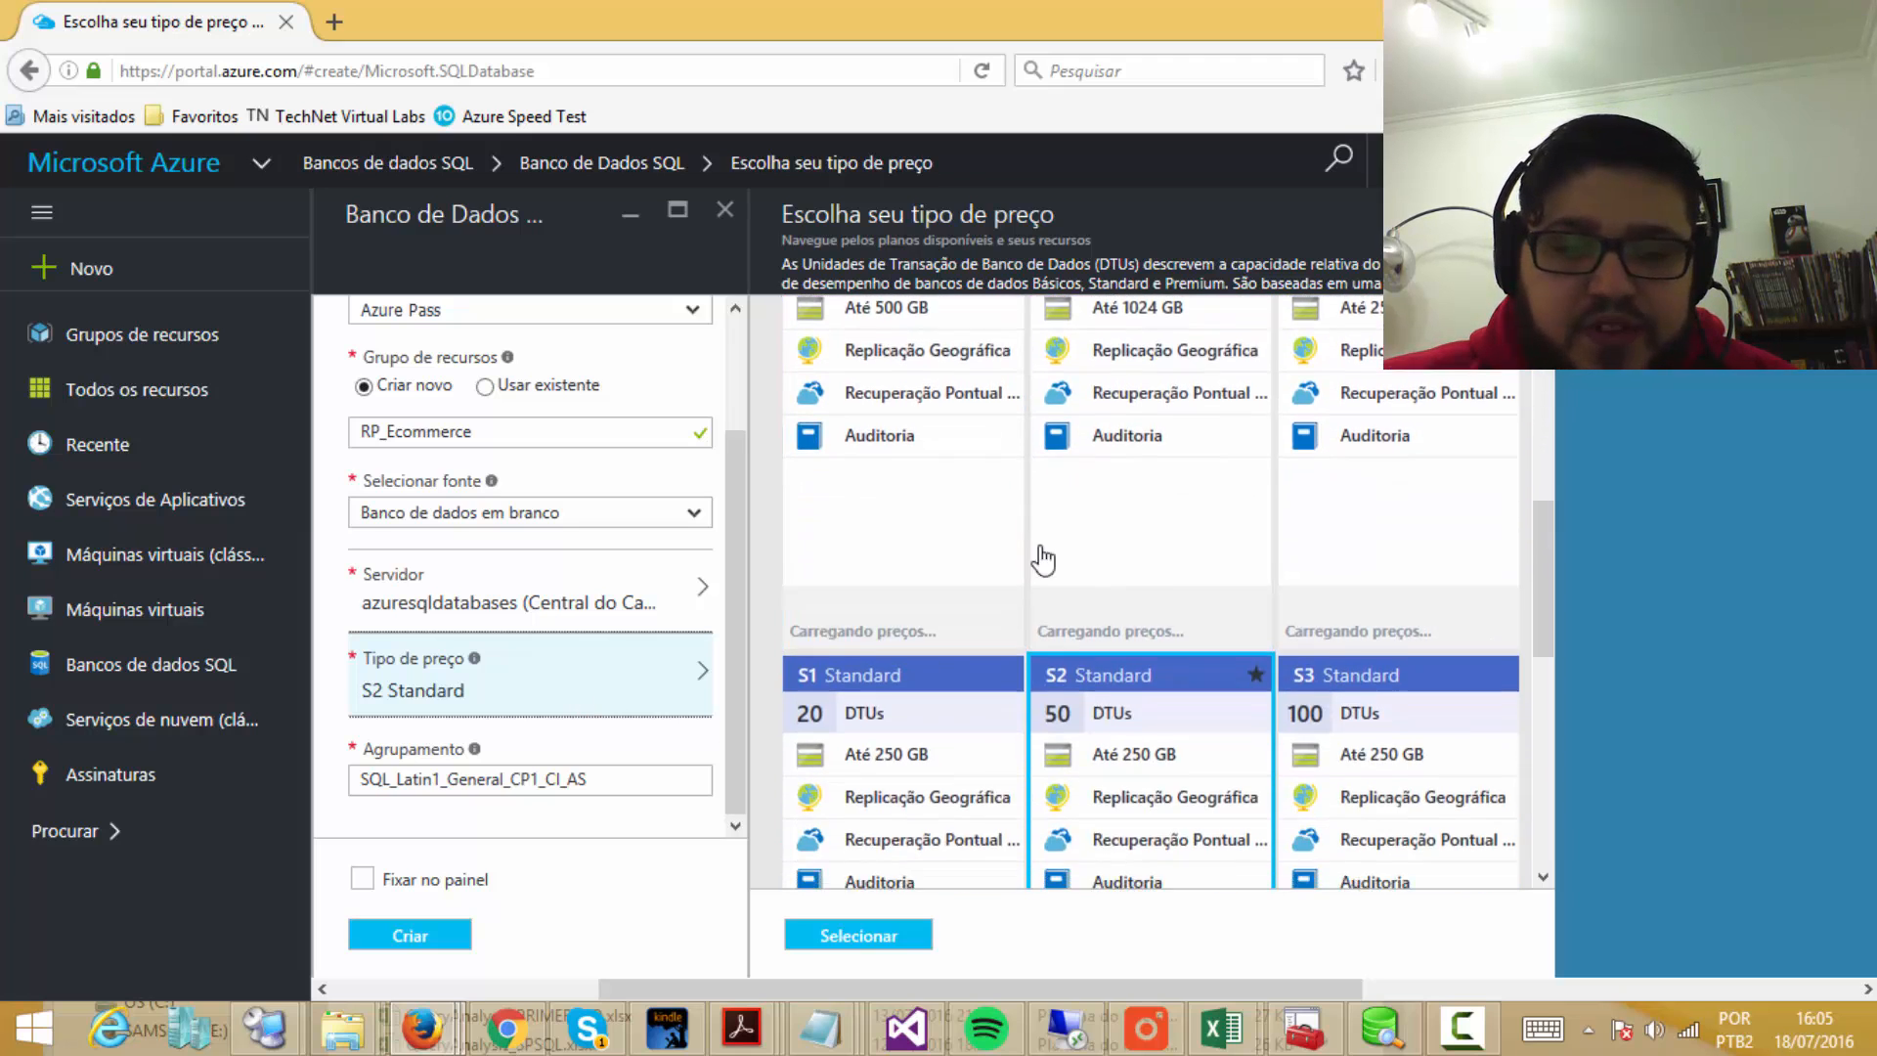
scroll(893, 587, "up", 1)
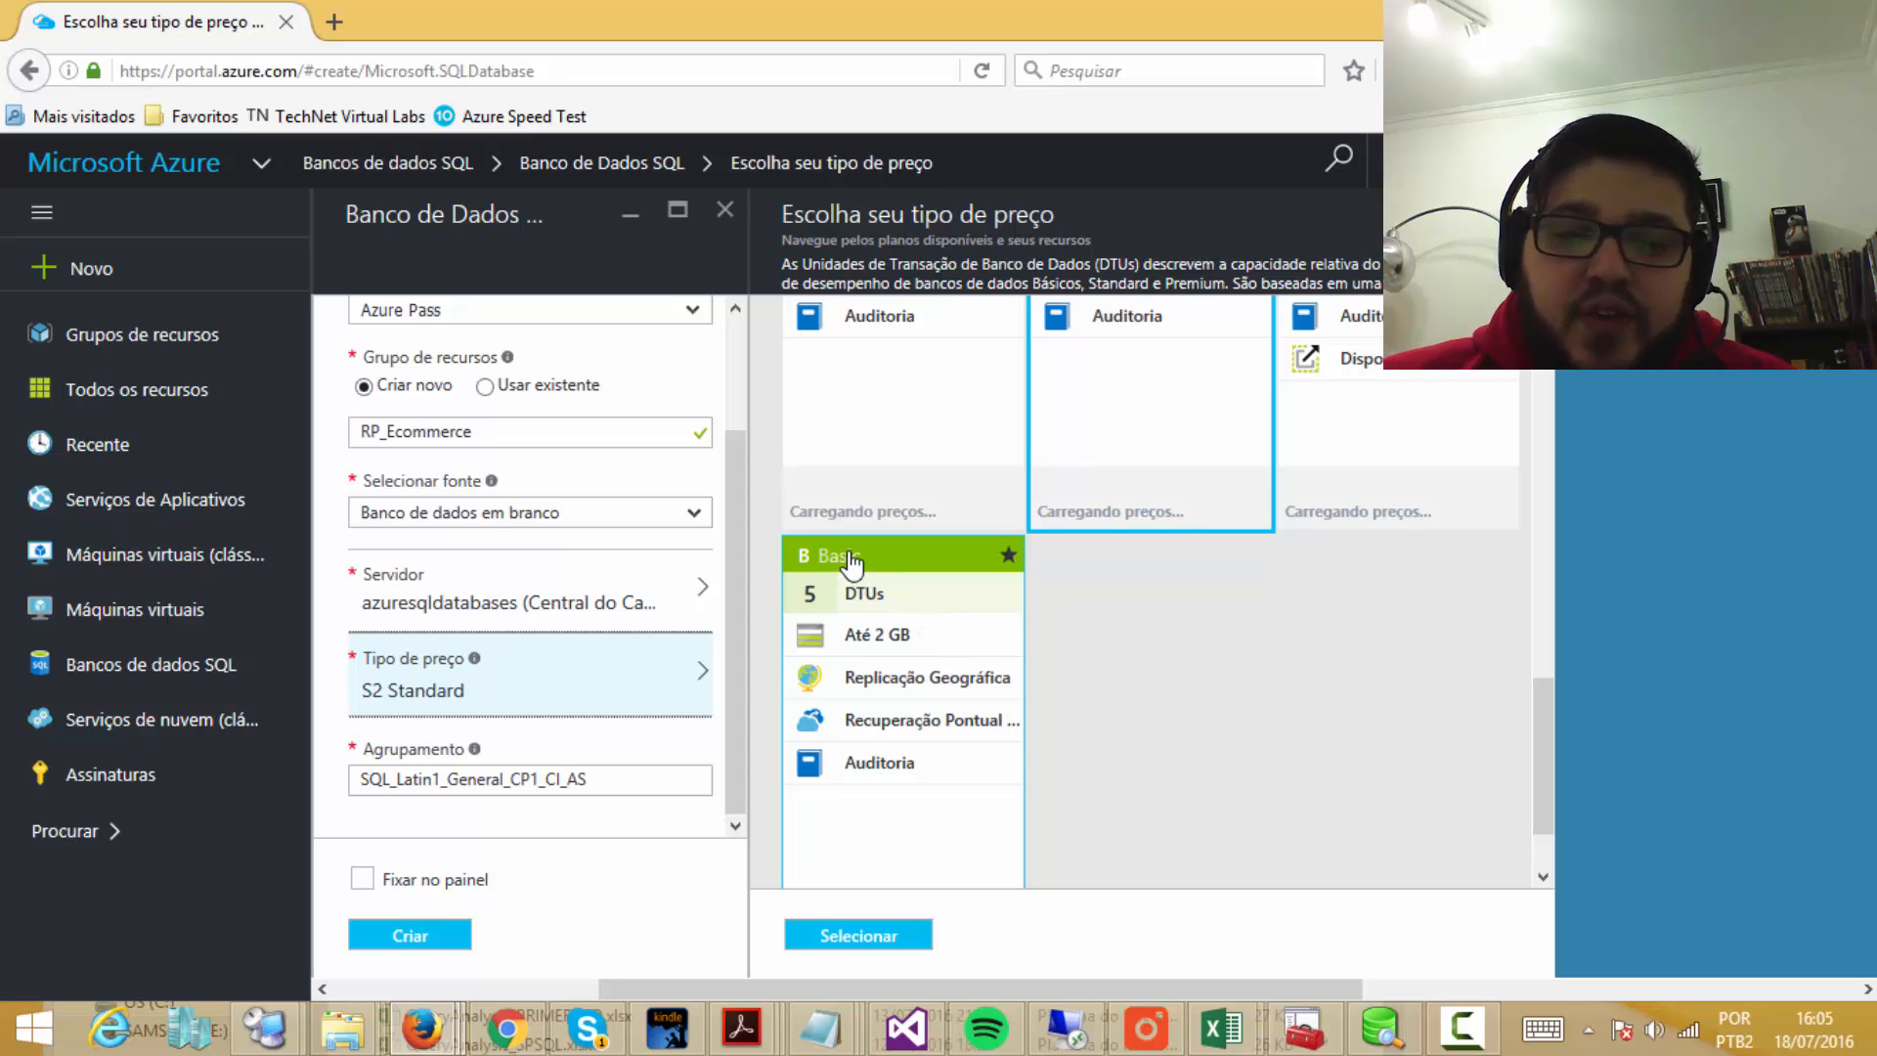
scroll(930, 713, "up", 4)
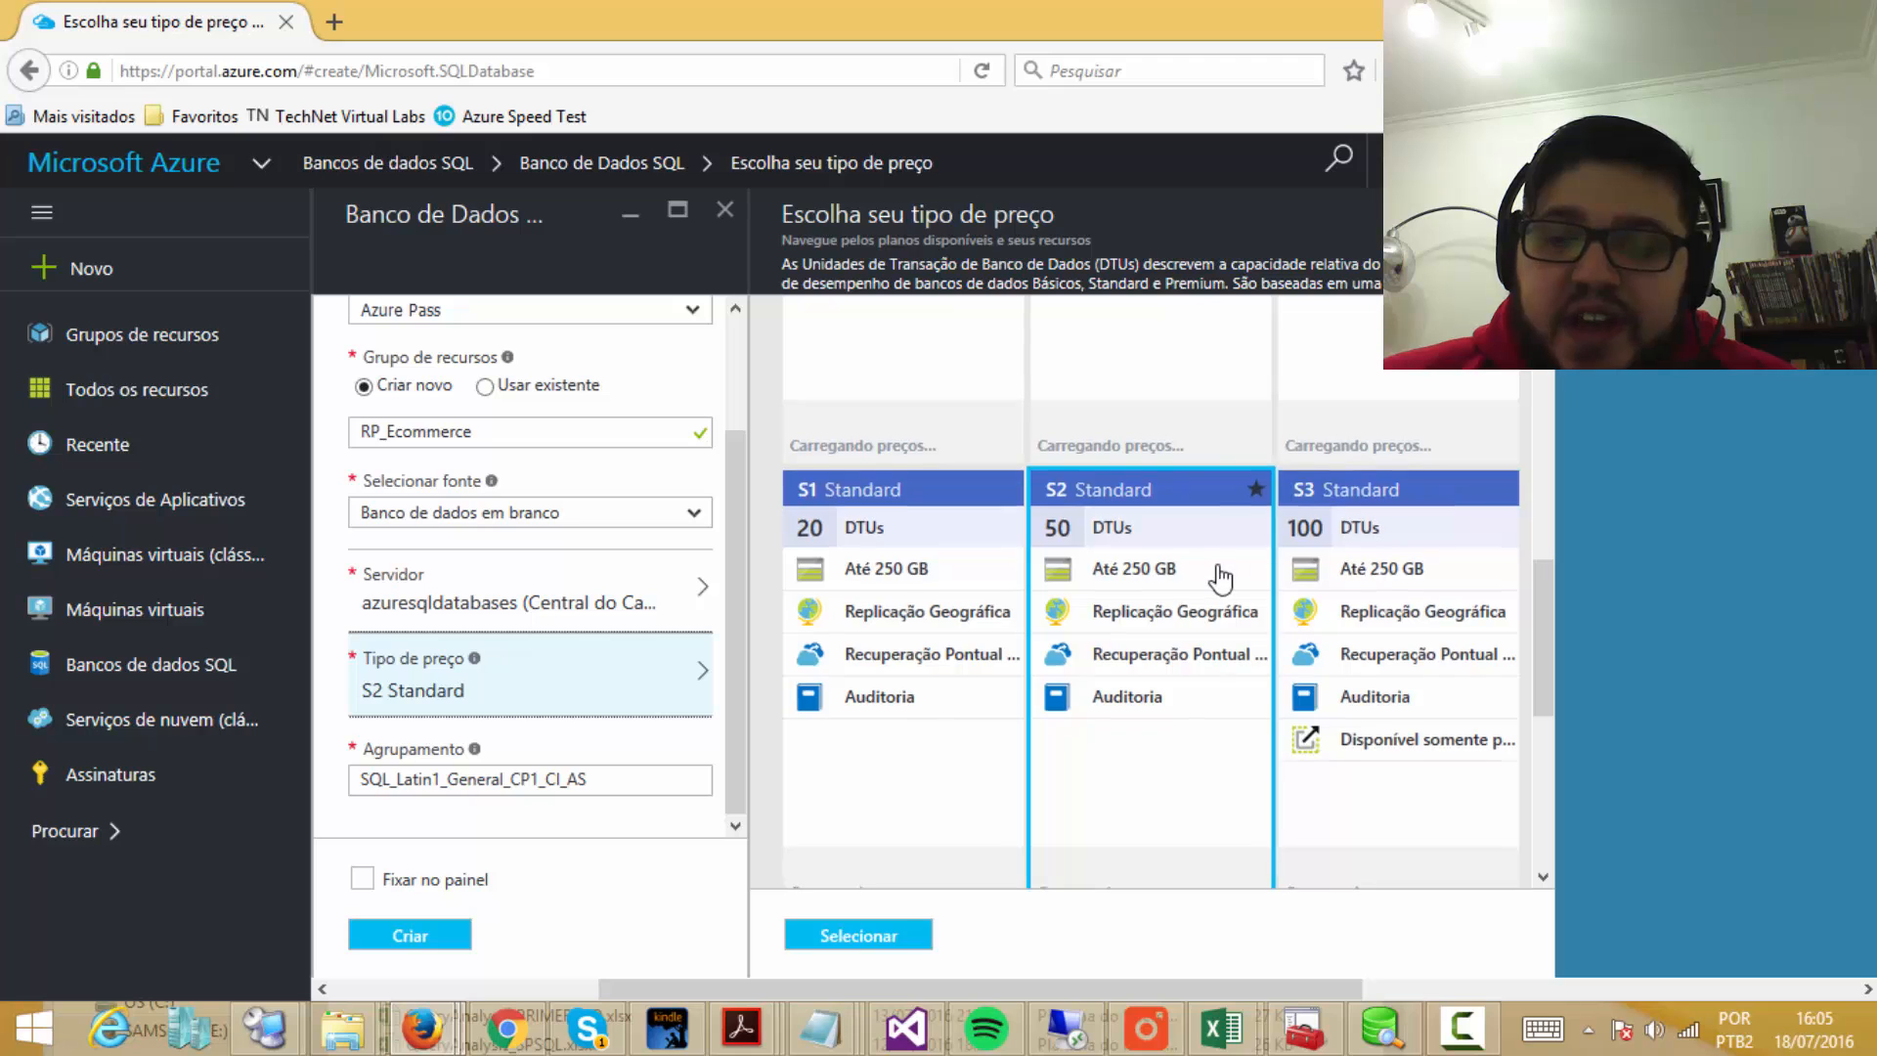
scroll(1215, 574, "up", 3)
scroll(975, 611, "up", 3)
scroll(975, 610, "up", 2)
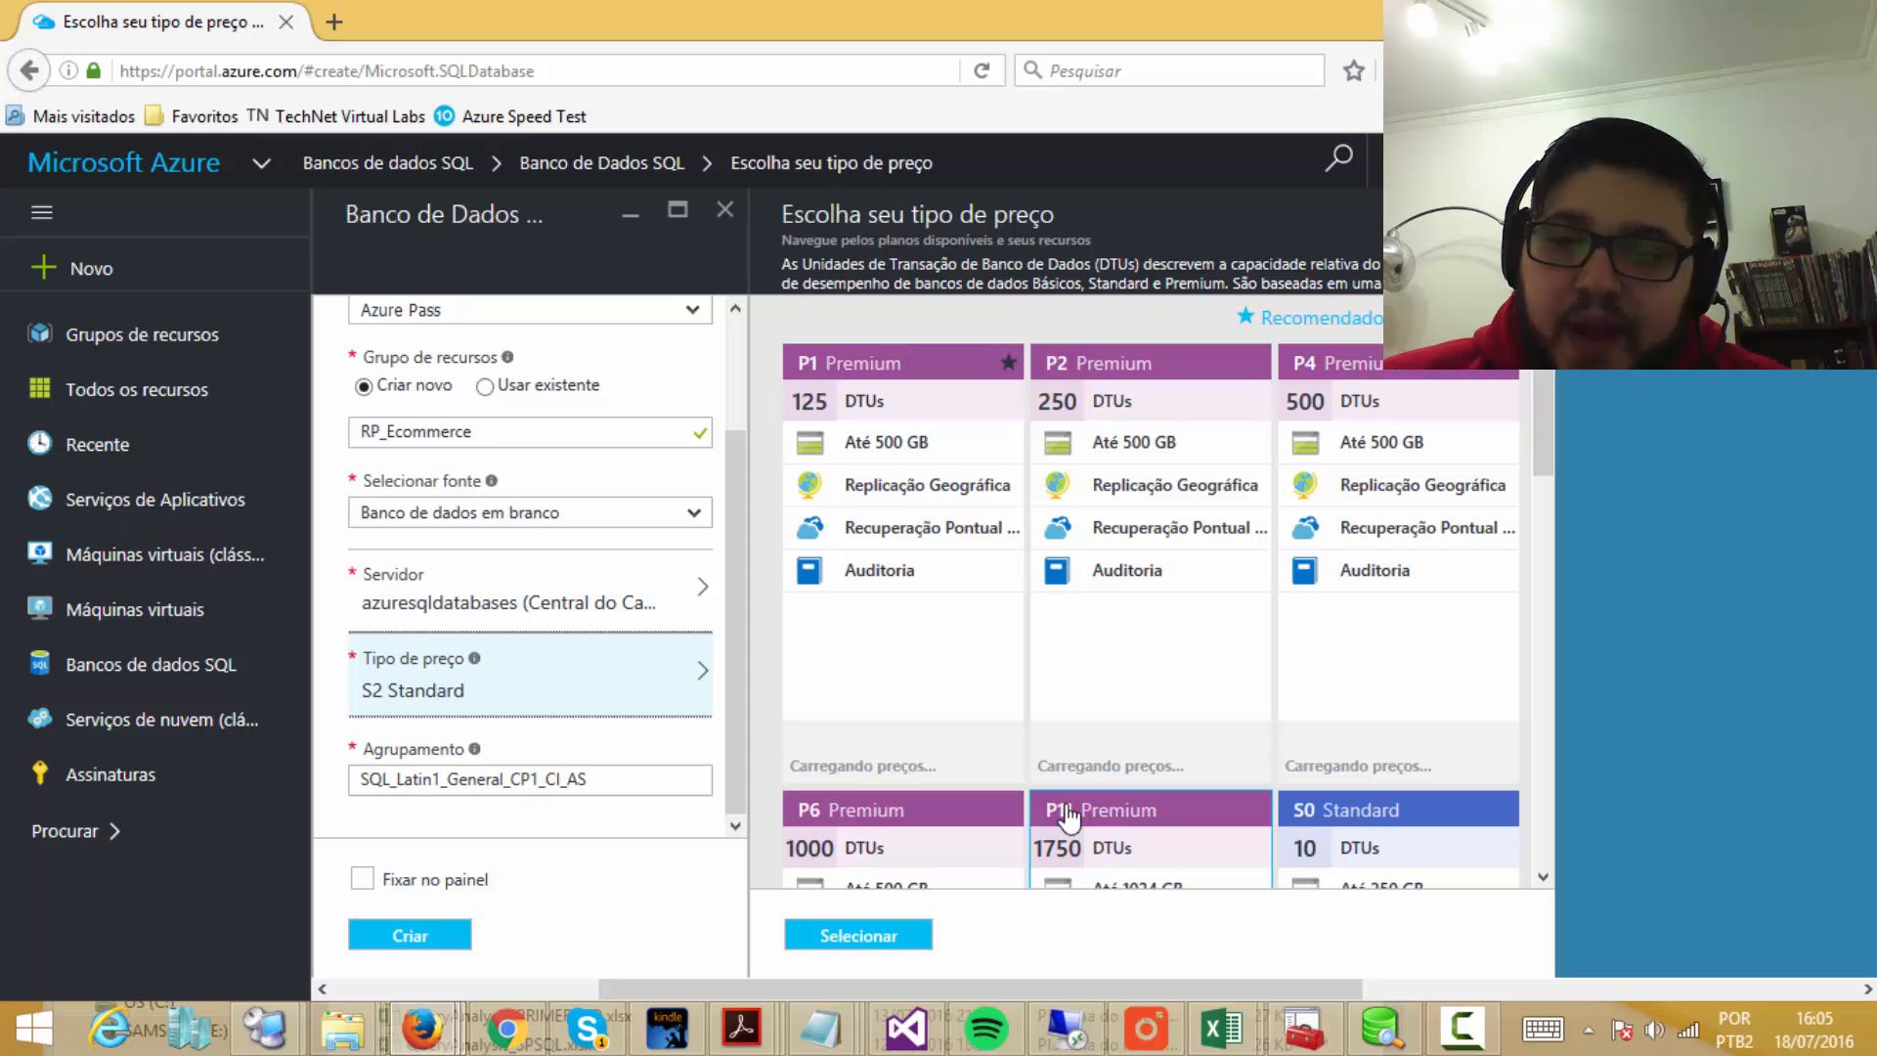
scroll(1208, 660, "down", 3)
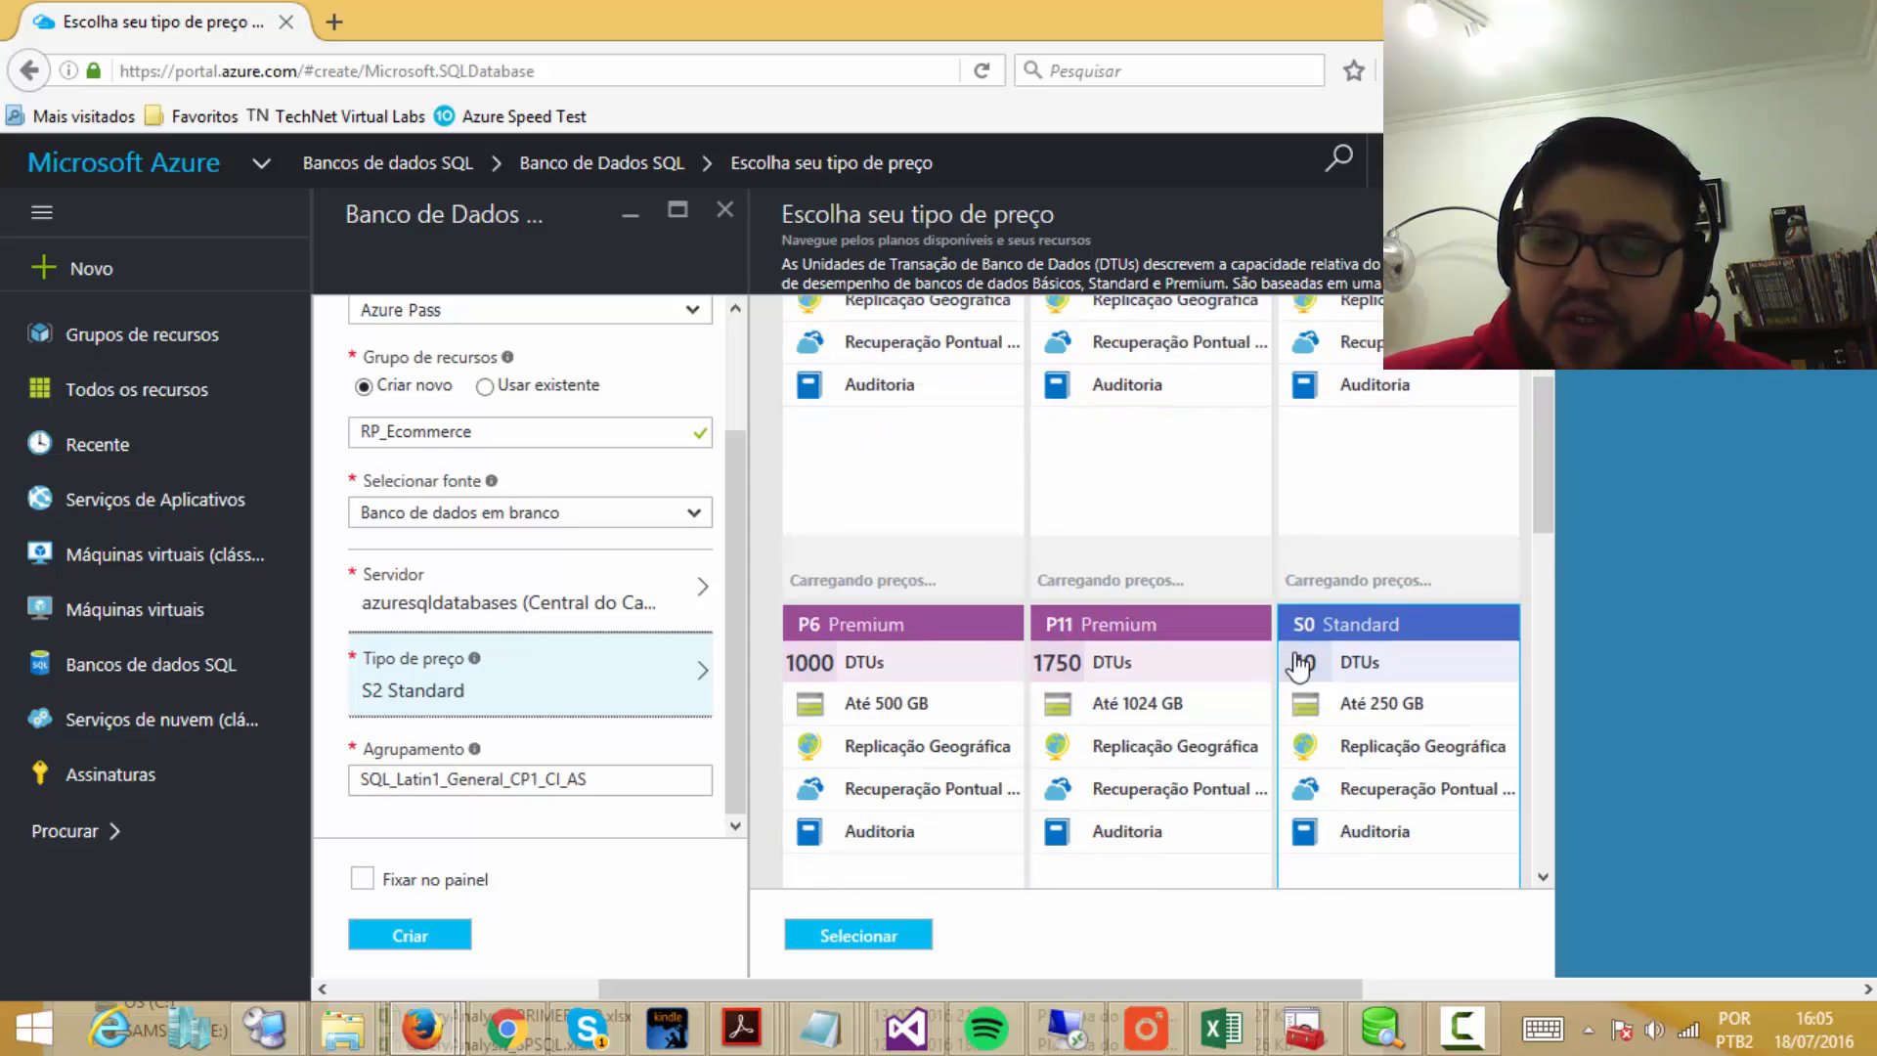
scroll(1199, 603, "down", 4)
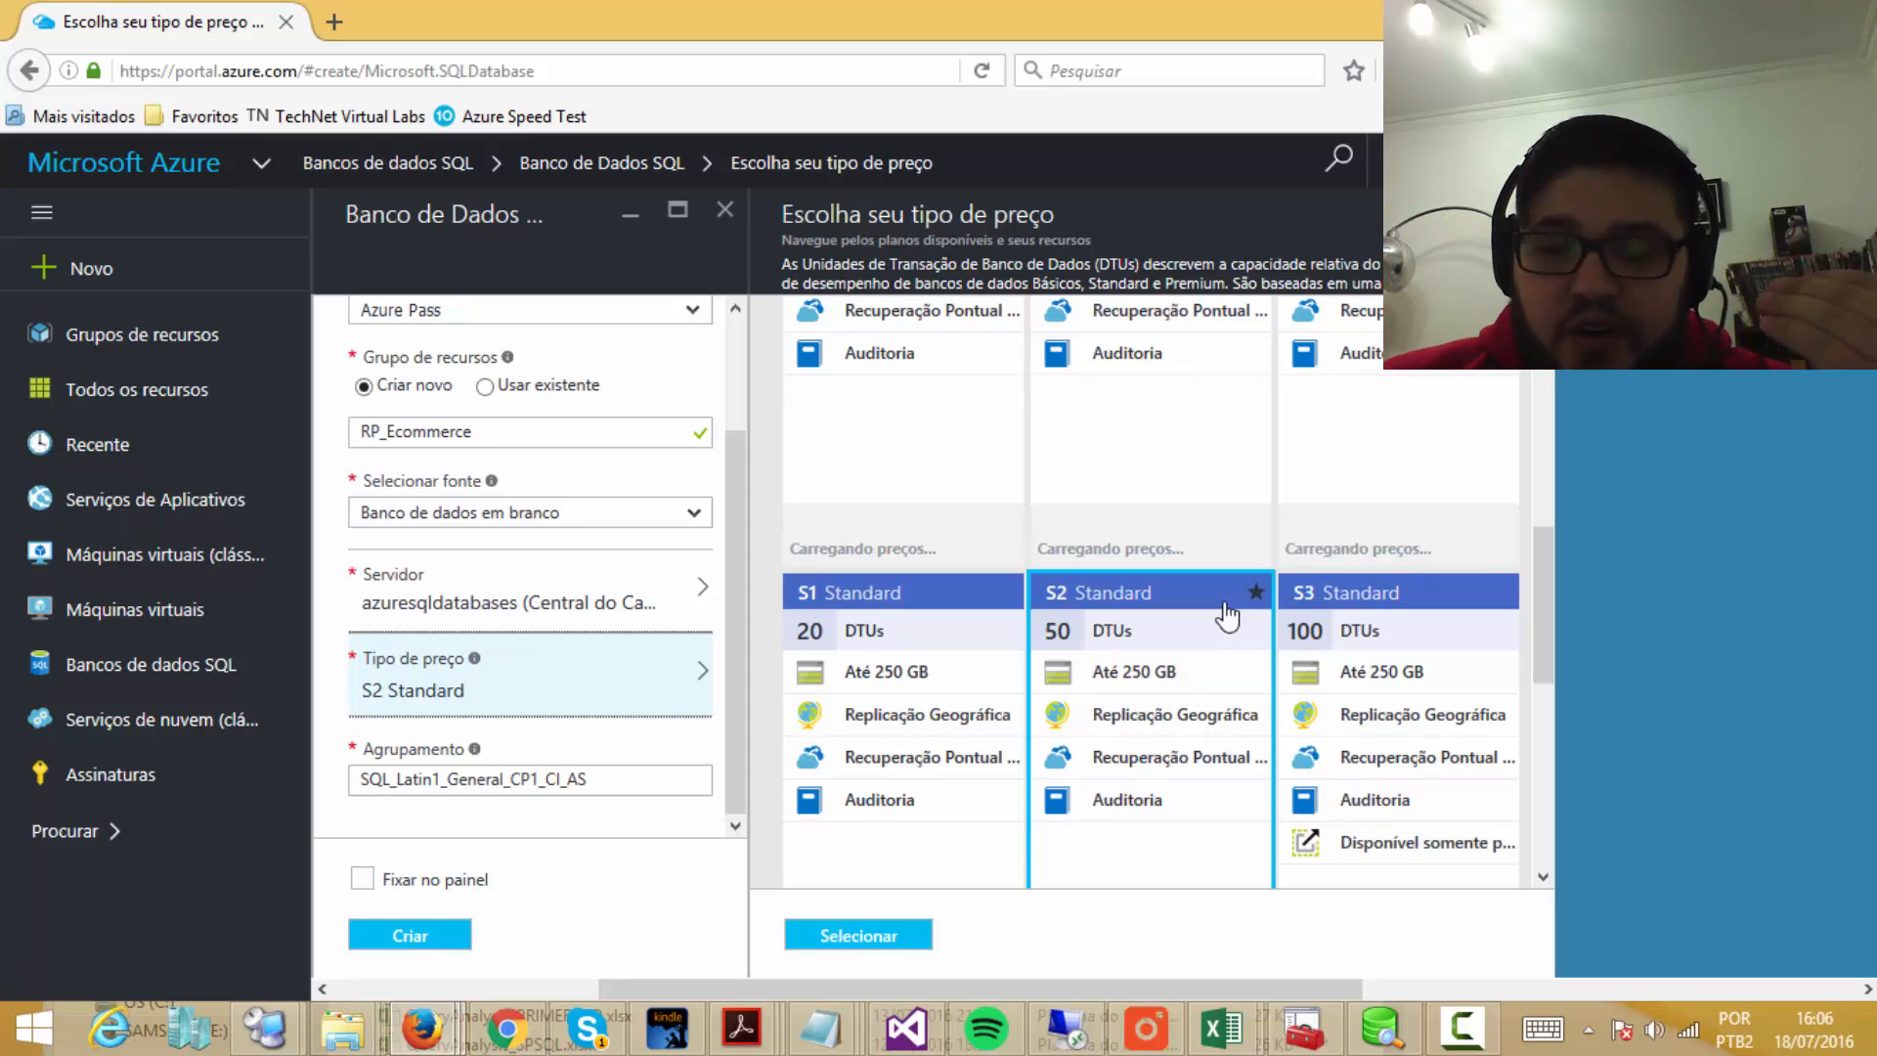
scroll(1320, 684, "up", 3)
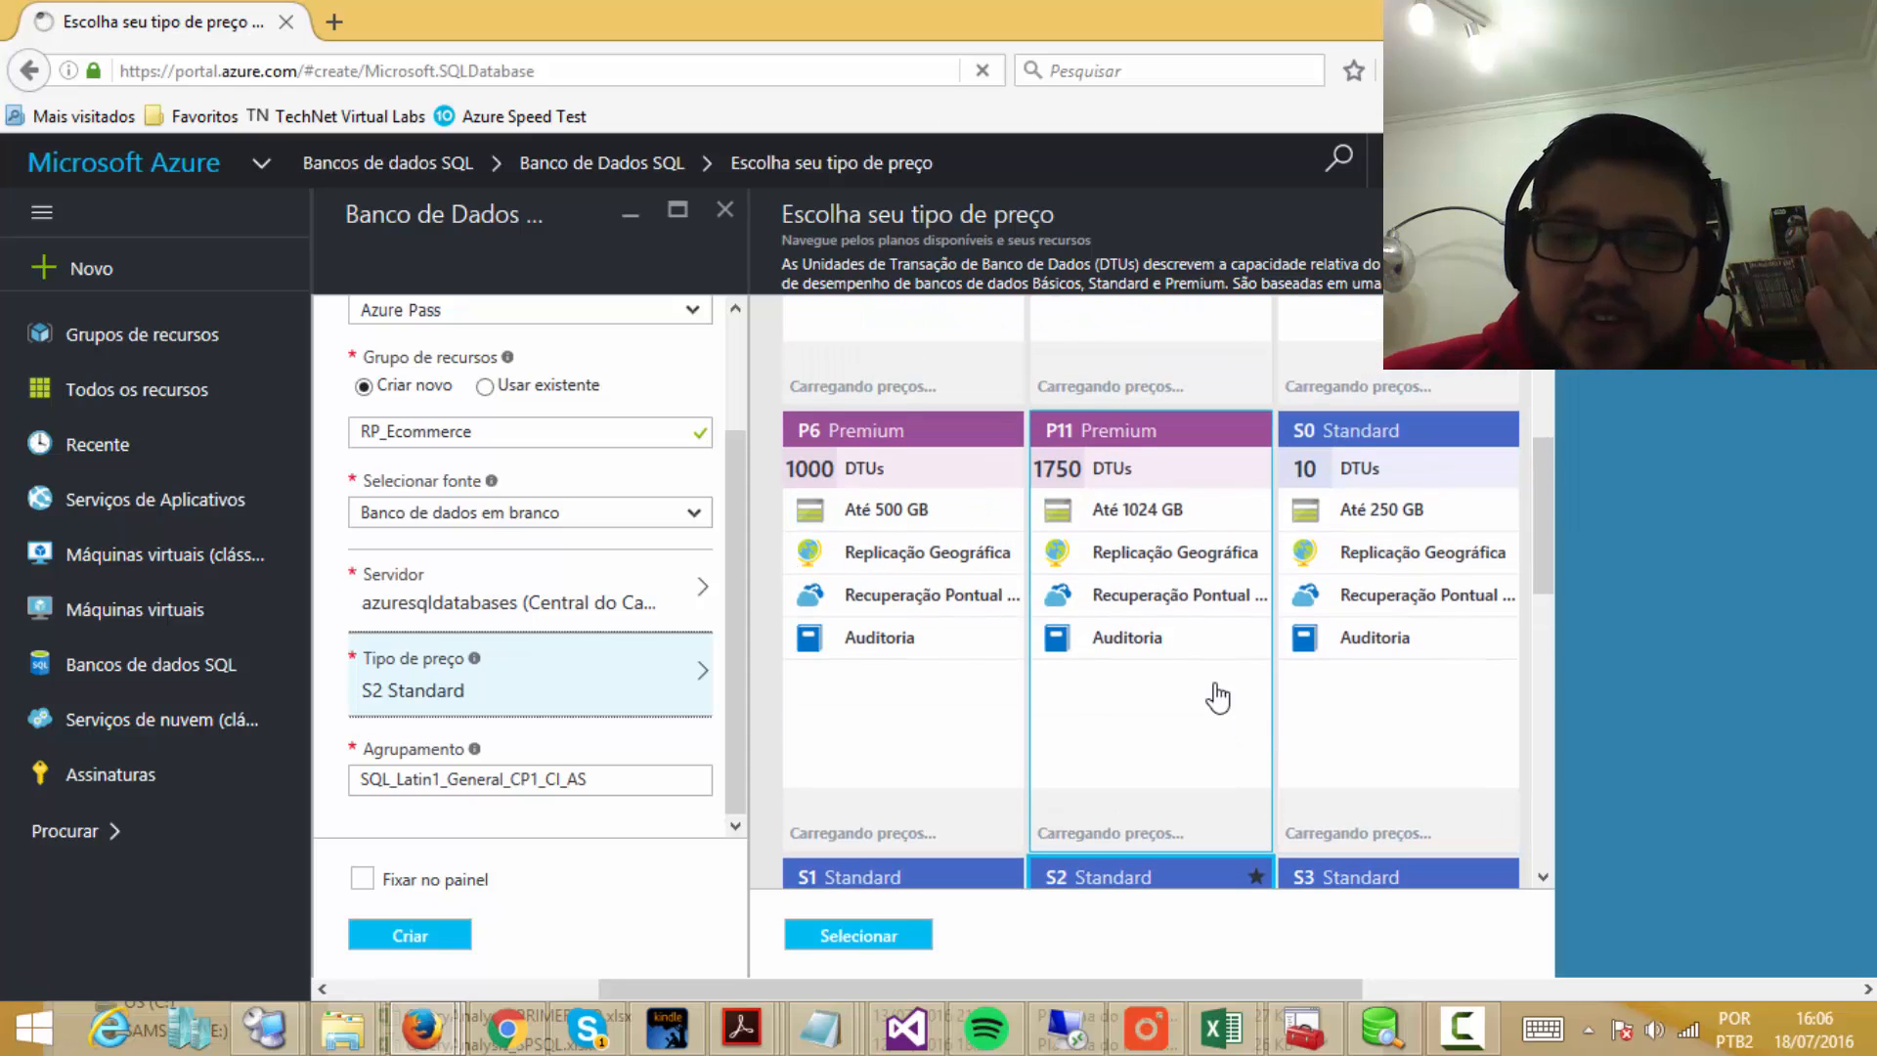
Step: Compare the P11 Premium tier, then choose S2 Standard (50 DTUs)
left_click(1155, 540)
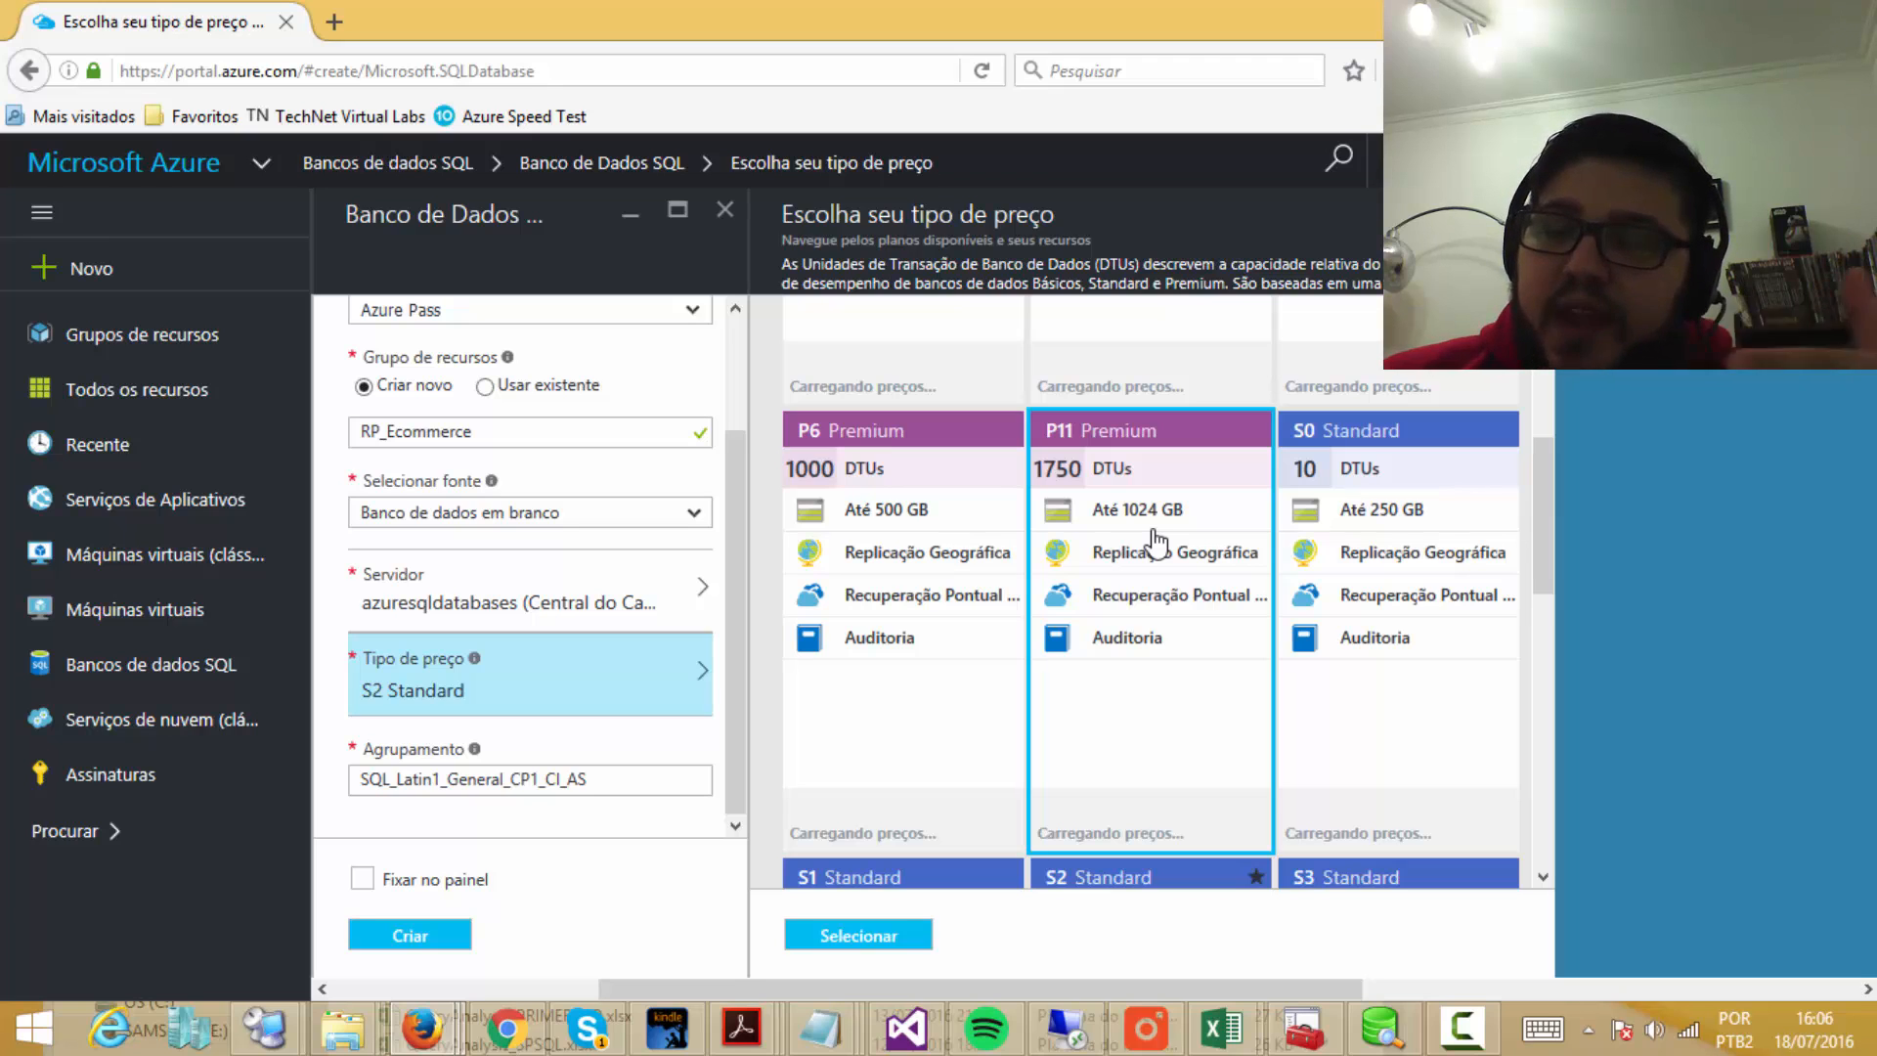
scroll(1160, 587, "down", 4)
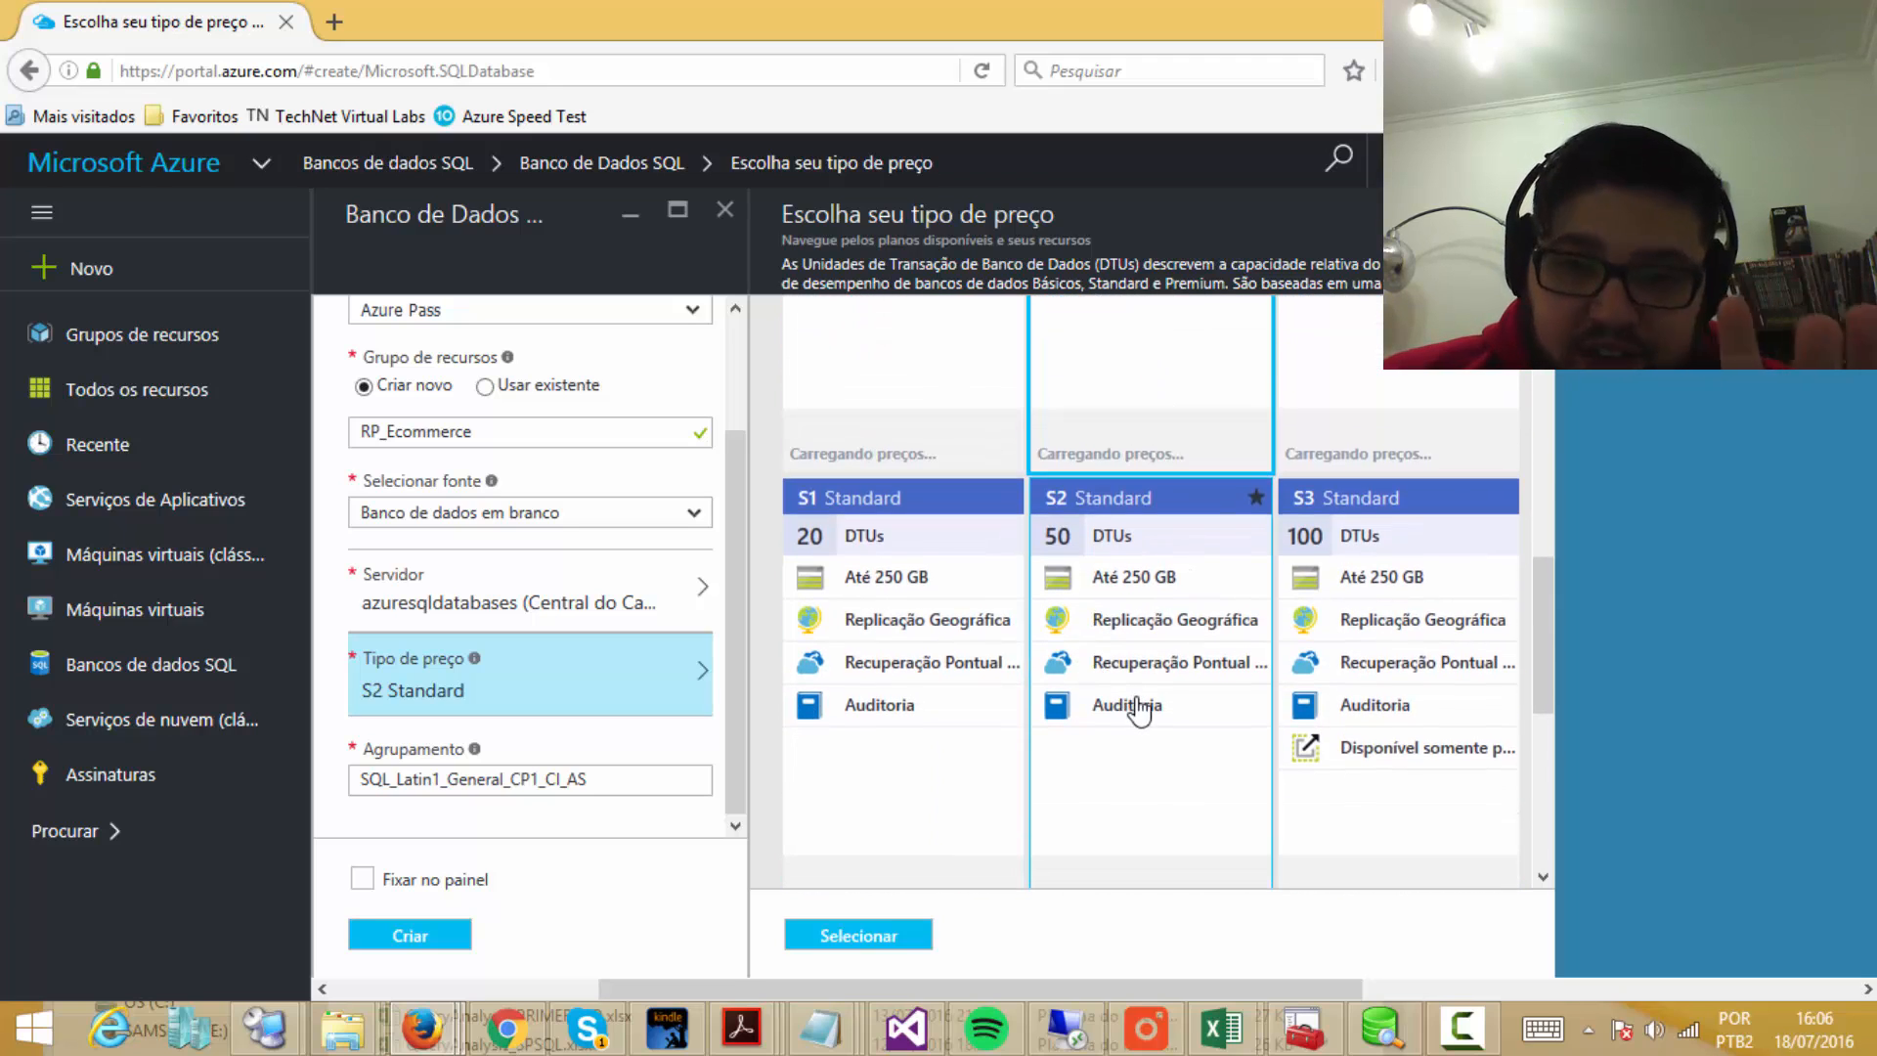
left_click(1140, 710)
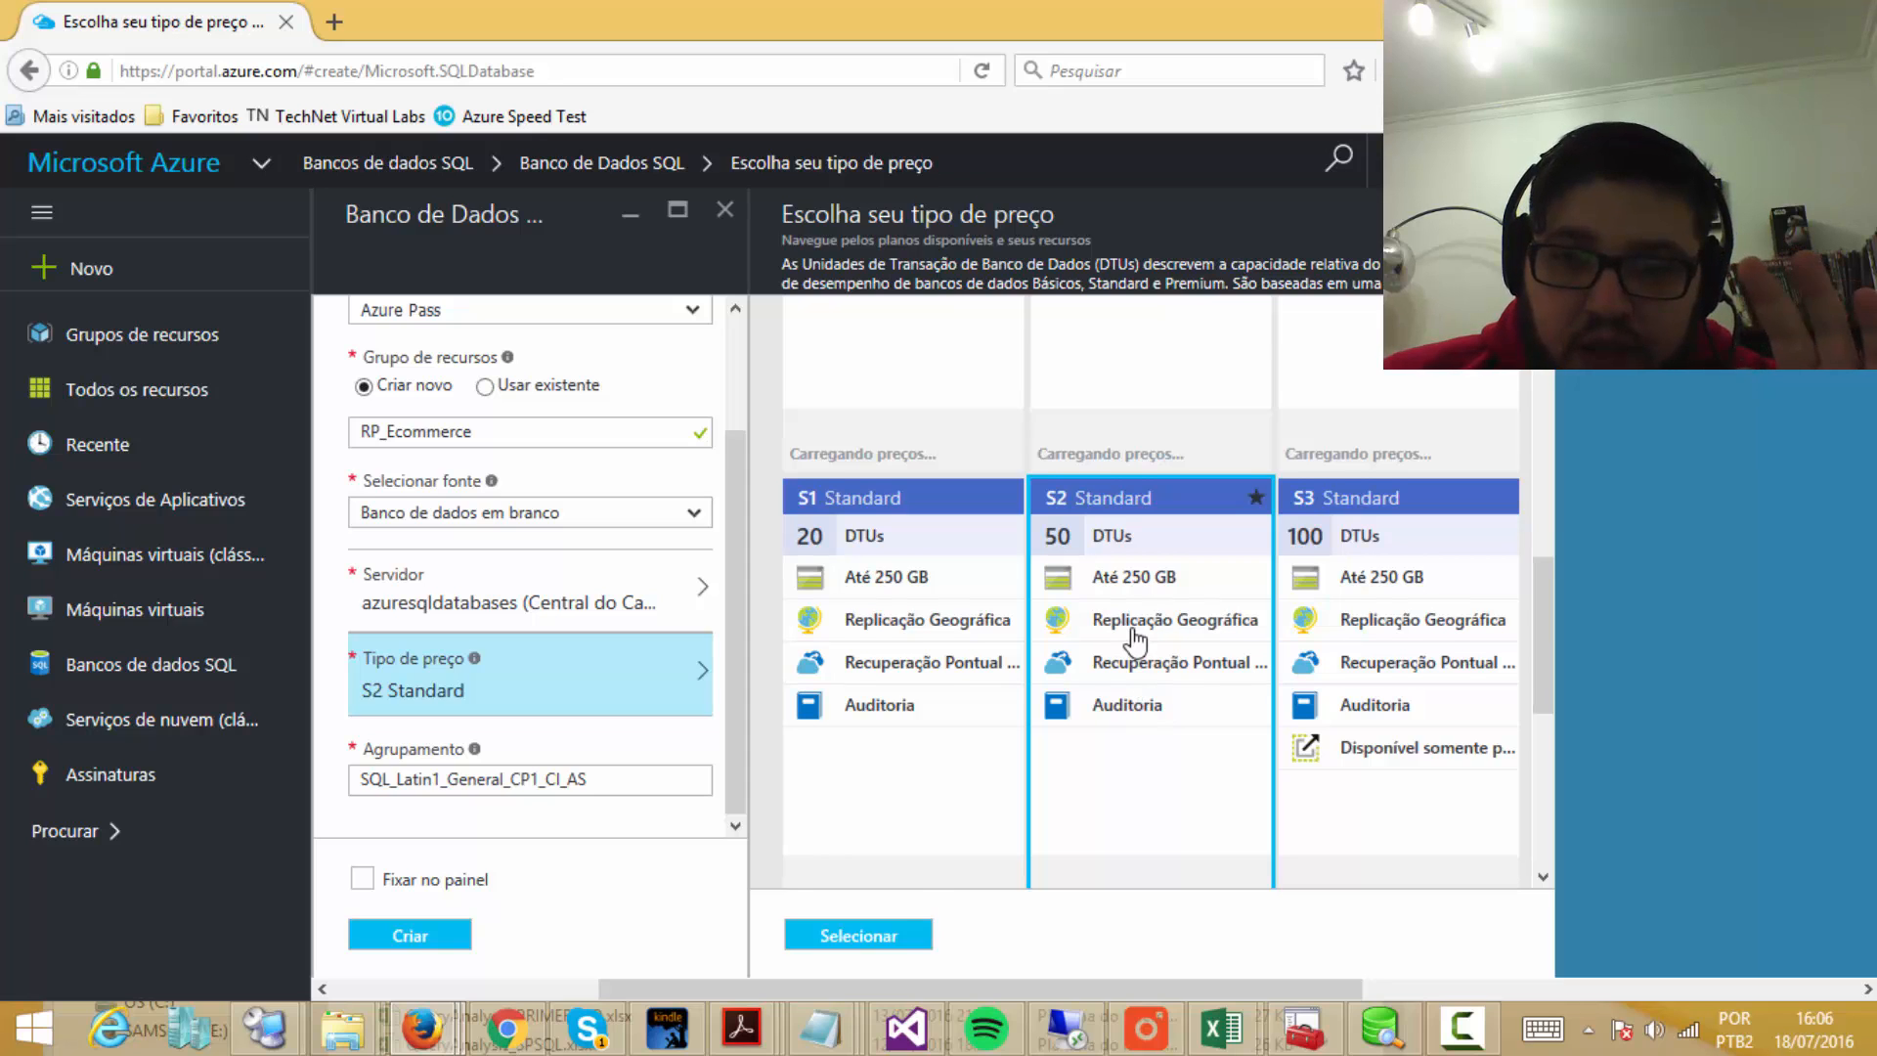
scroll(1131, 641, "down", 1)
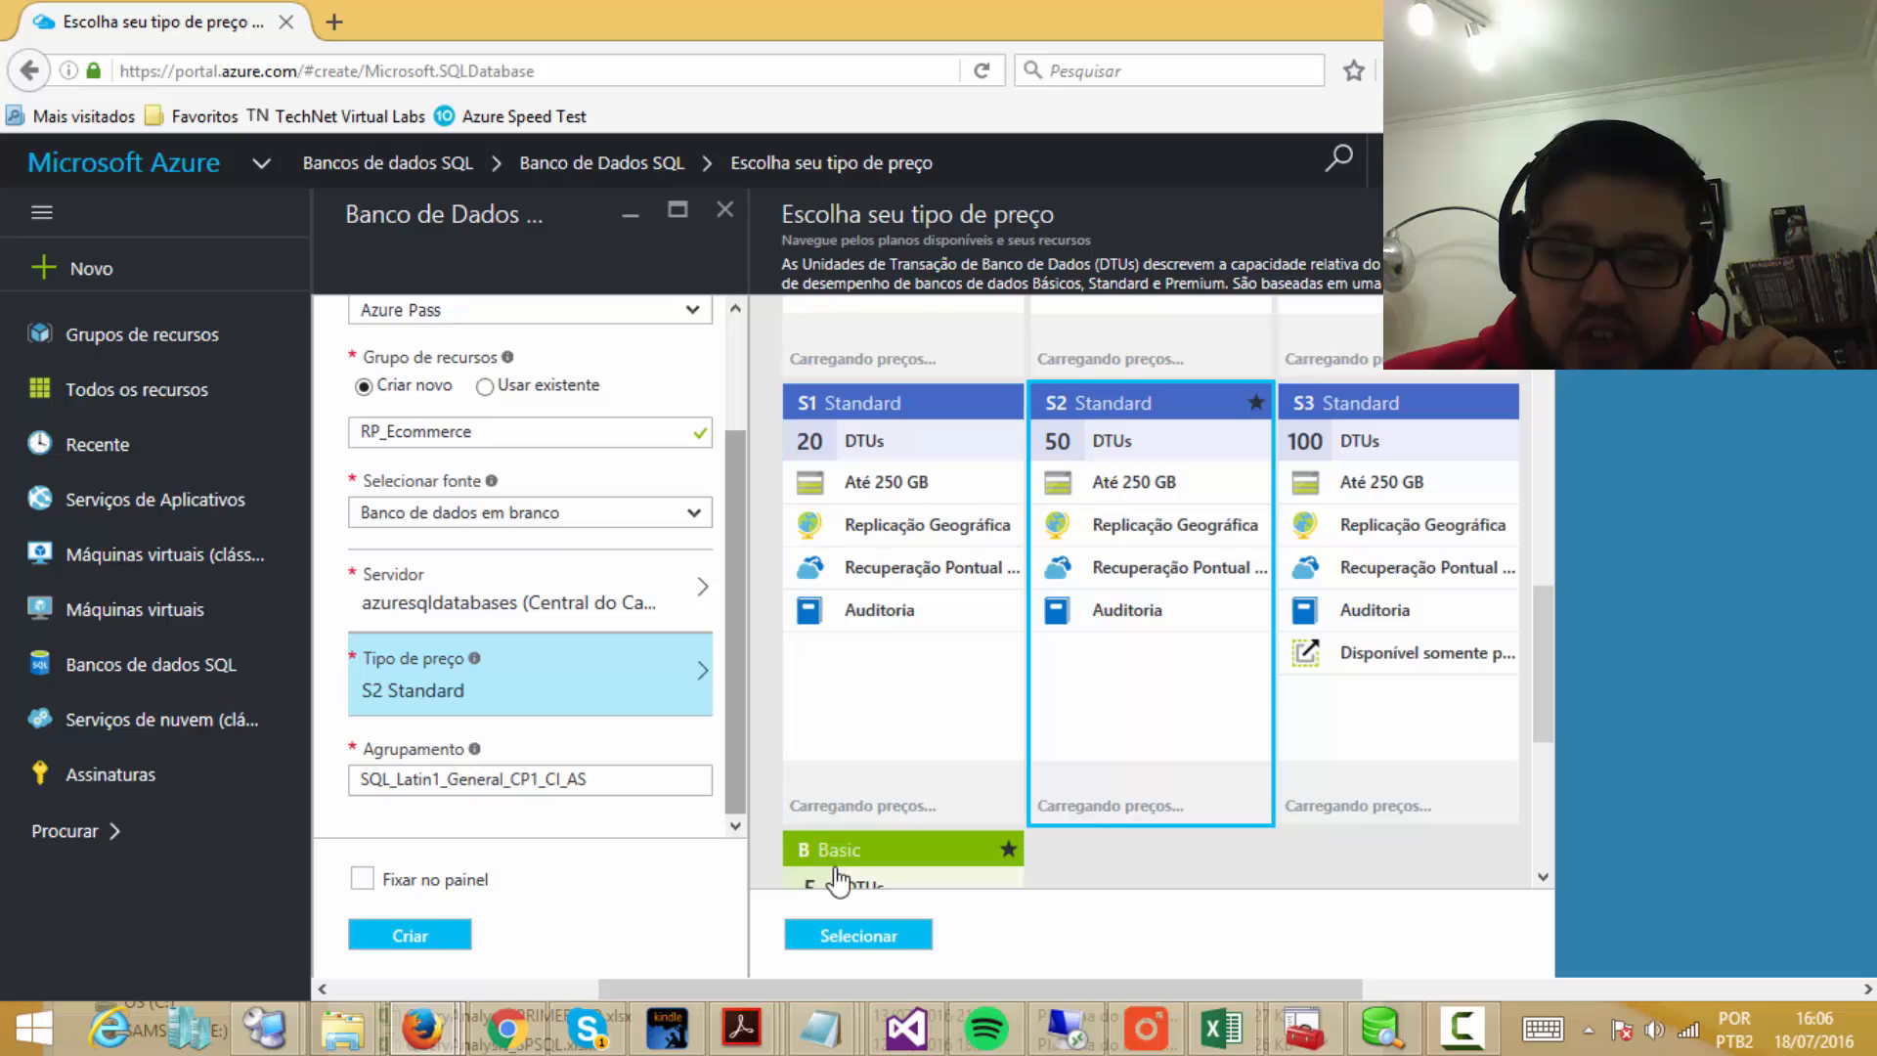
left_click(843, 933)
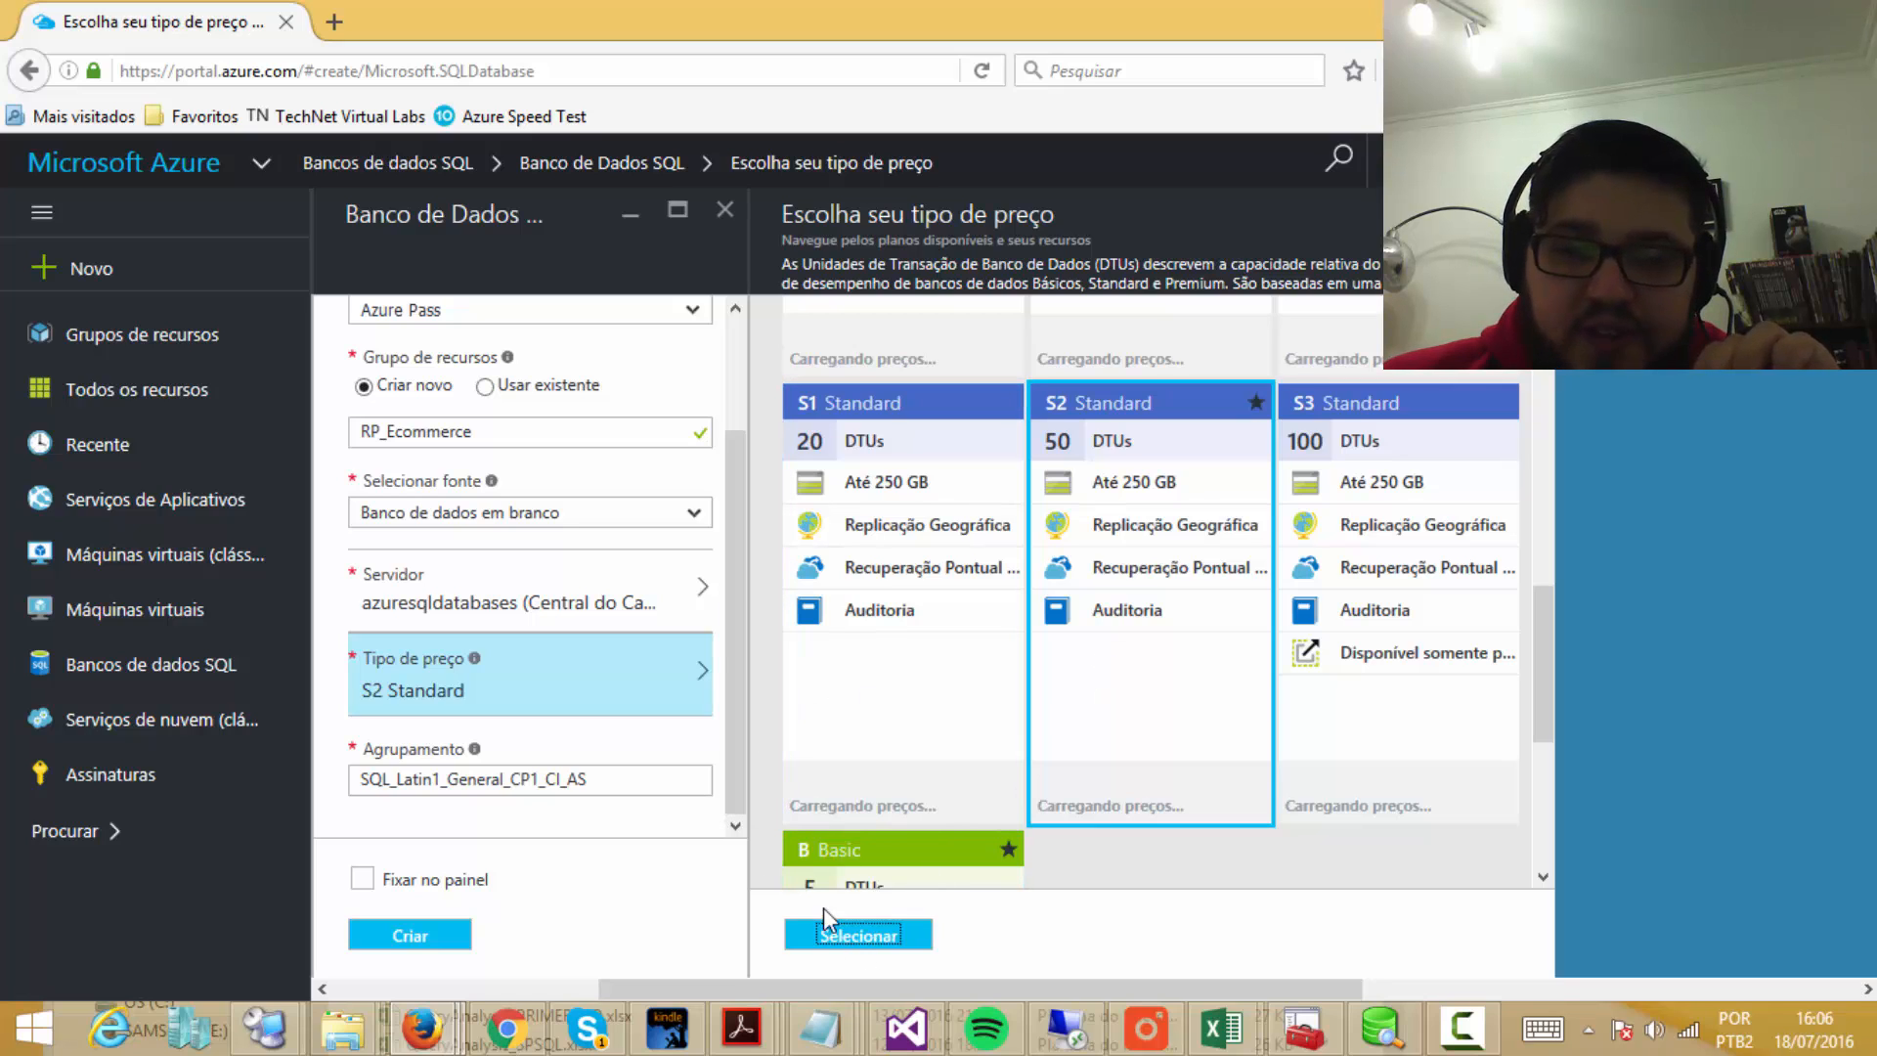
Step: Apply S2 Standard to the database form and read the collation explanation
left_click(864, 943)
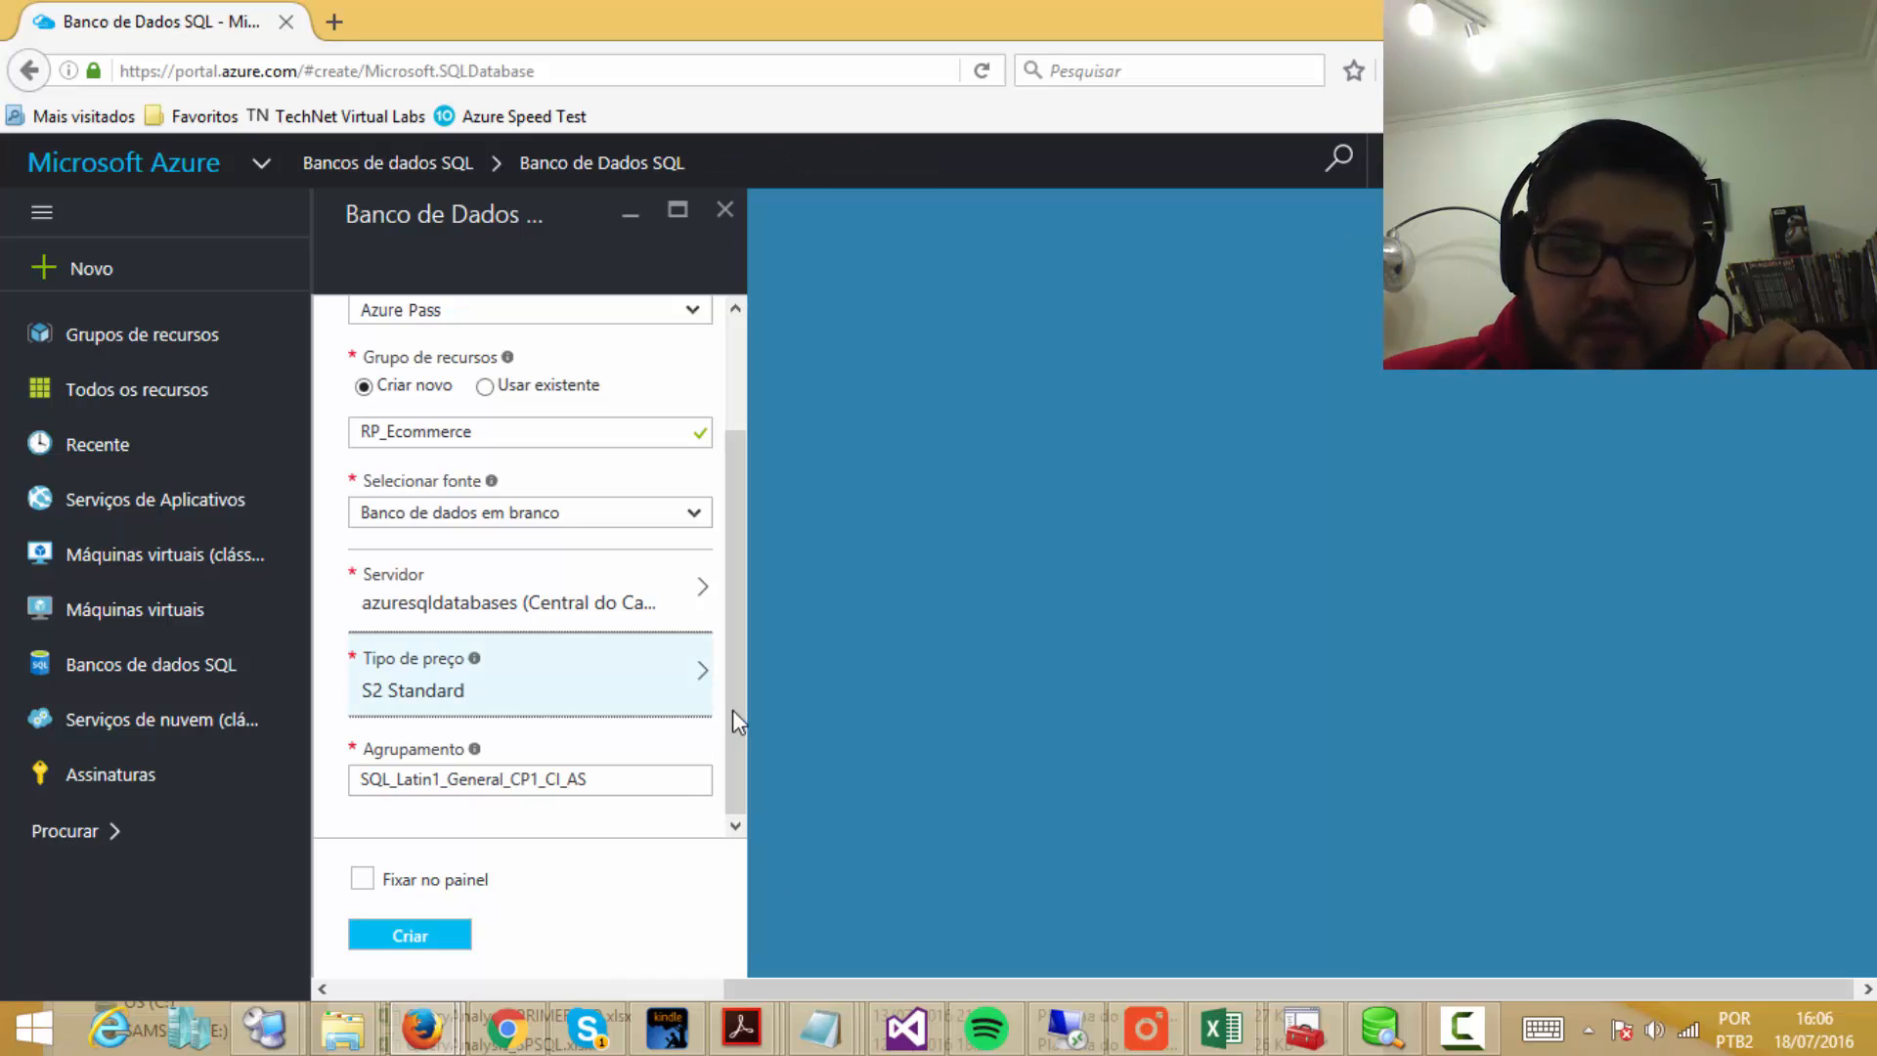
left_click(475, 751)
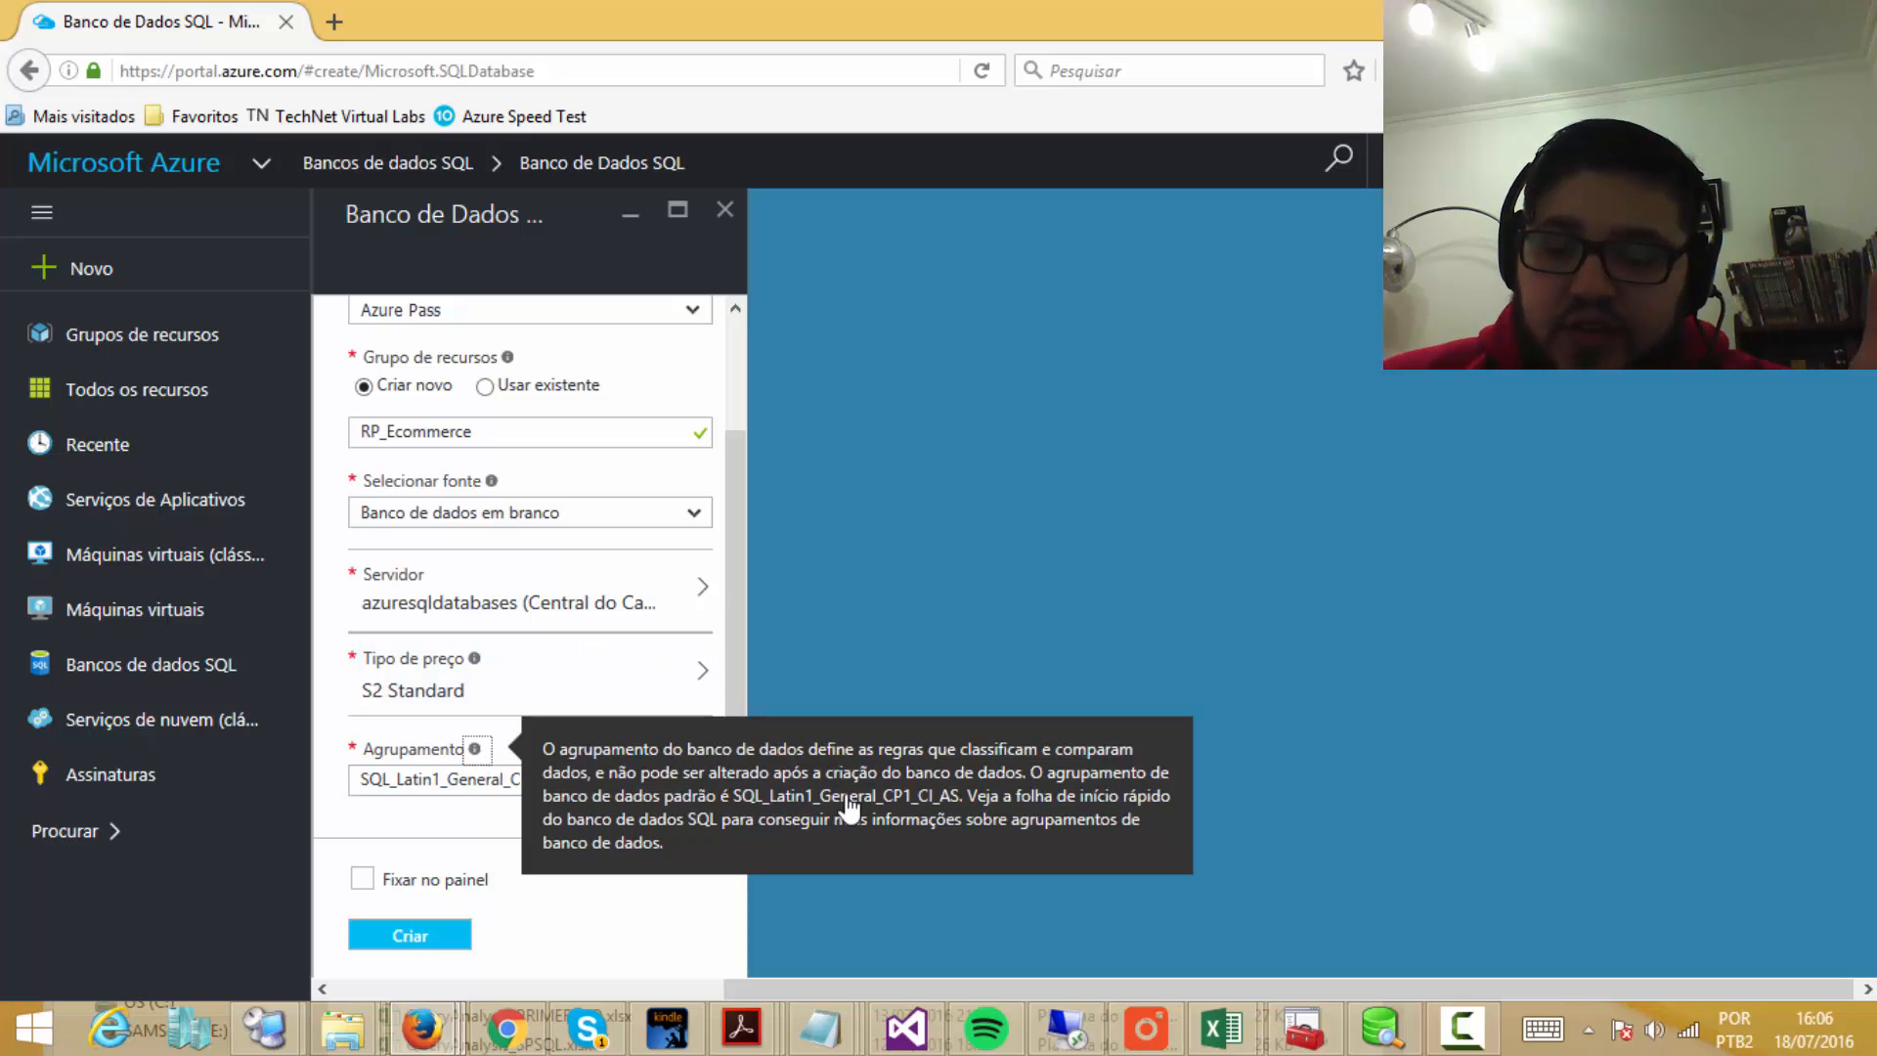
left_click(361, 783)
Step: Keep the default SQL_Latin1_General_CP1_CI_AS collation and enable Fixar no painel
left_click_drag(622, 787, 735, 783)
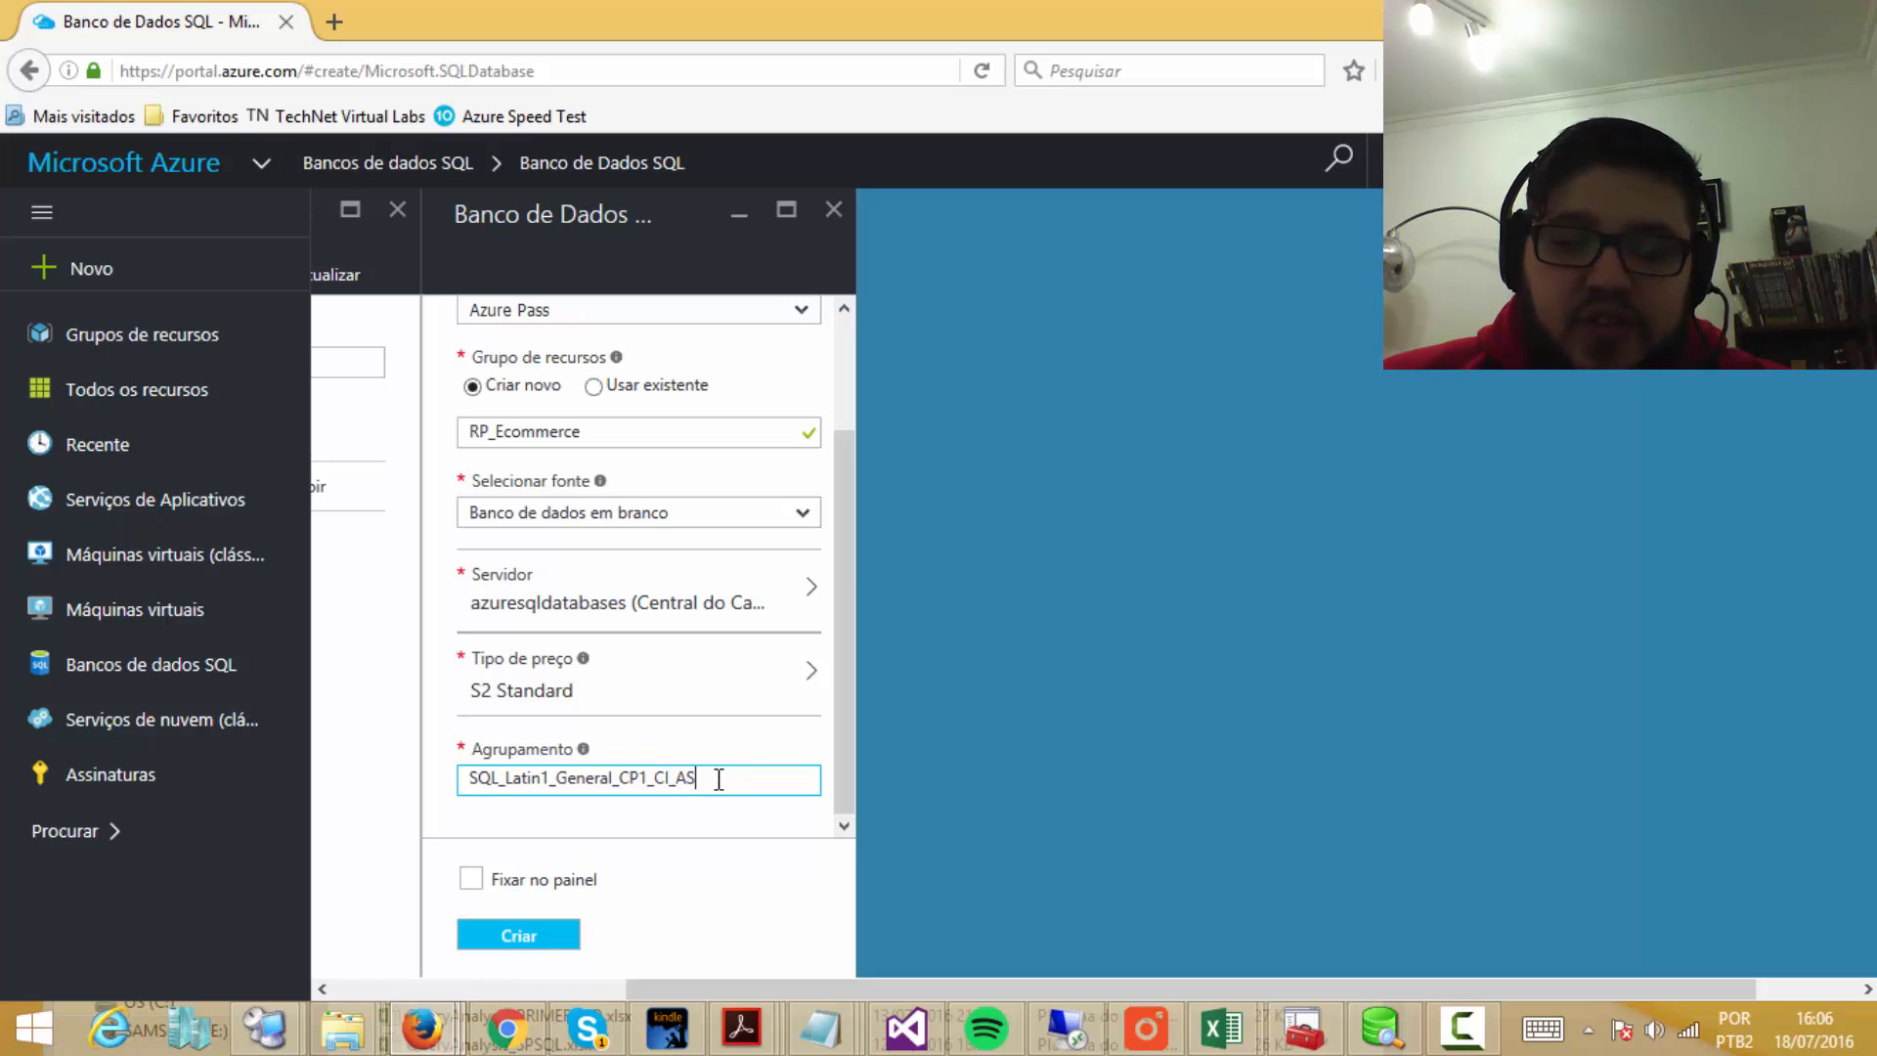
left_click_drag(717, 779, 423, 779)
left_click(783, 788)
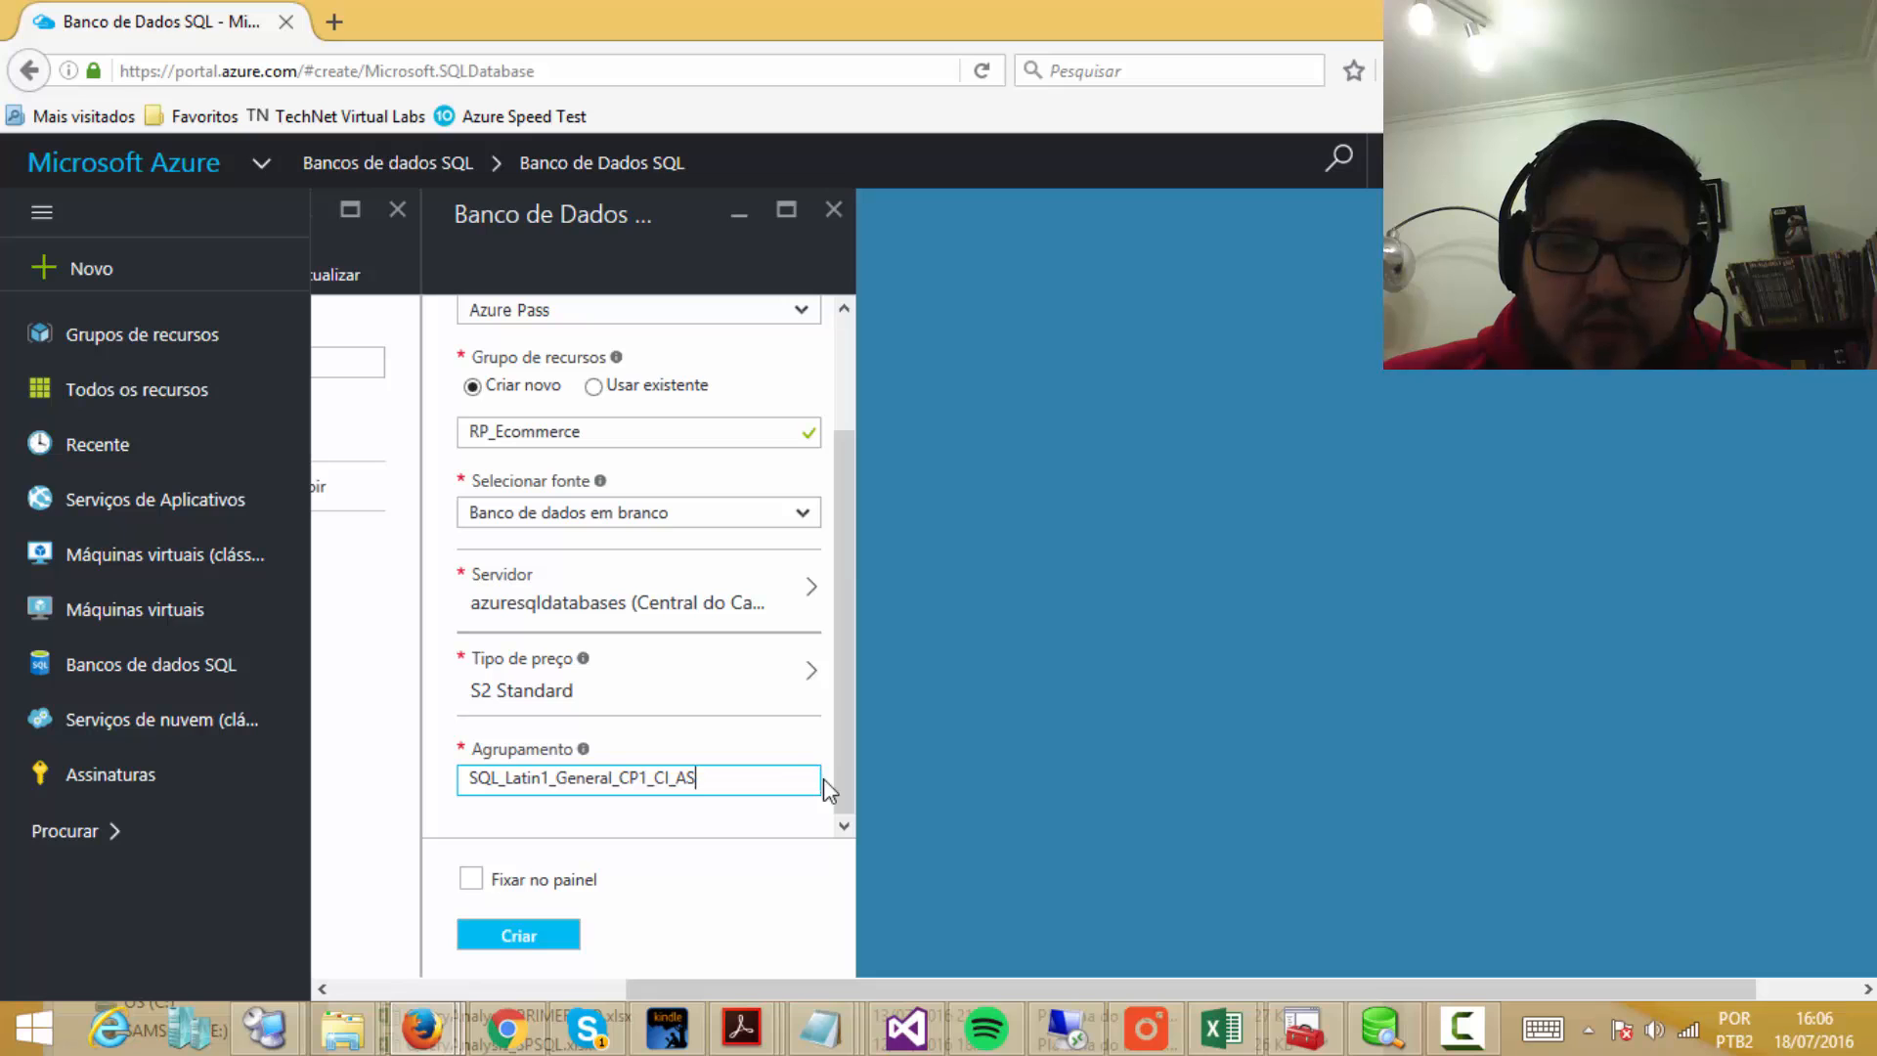
left_click(471, 880)
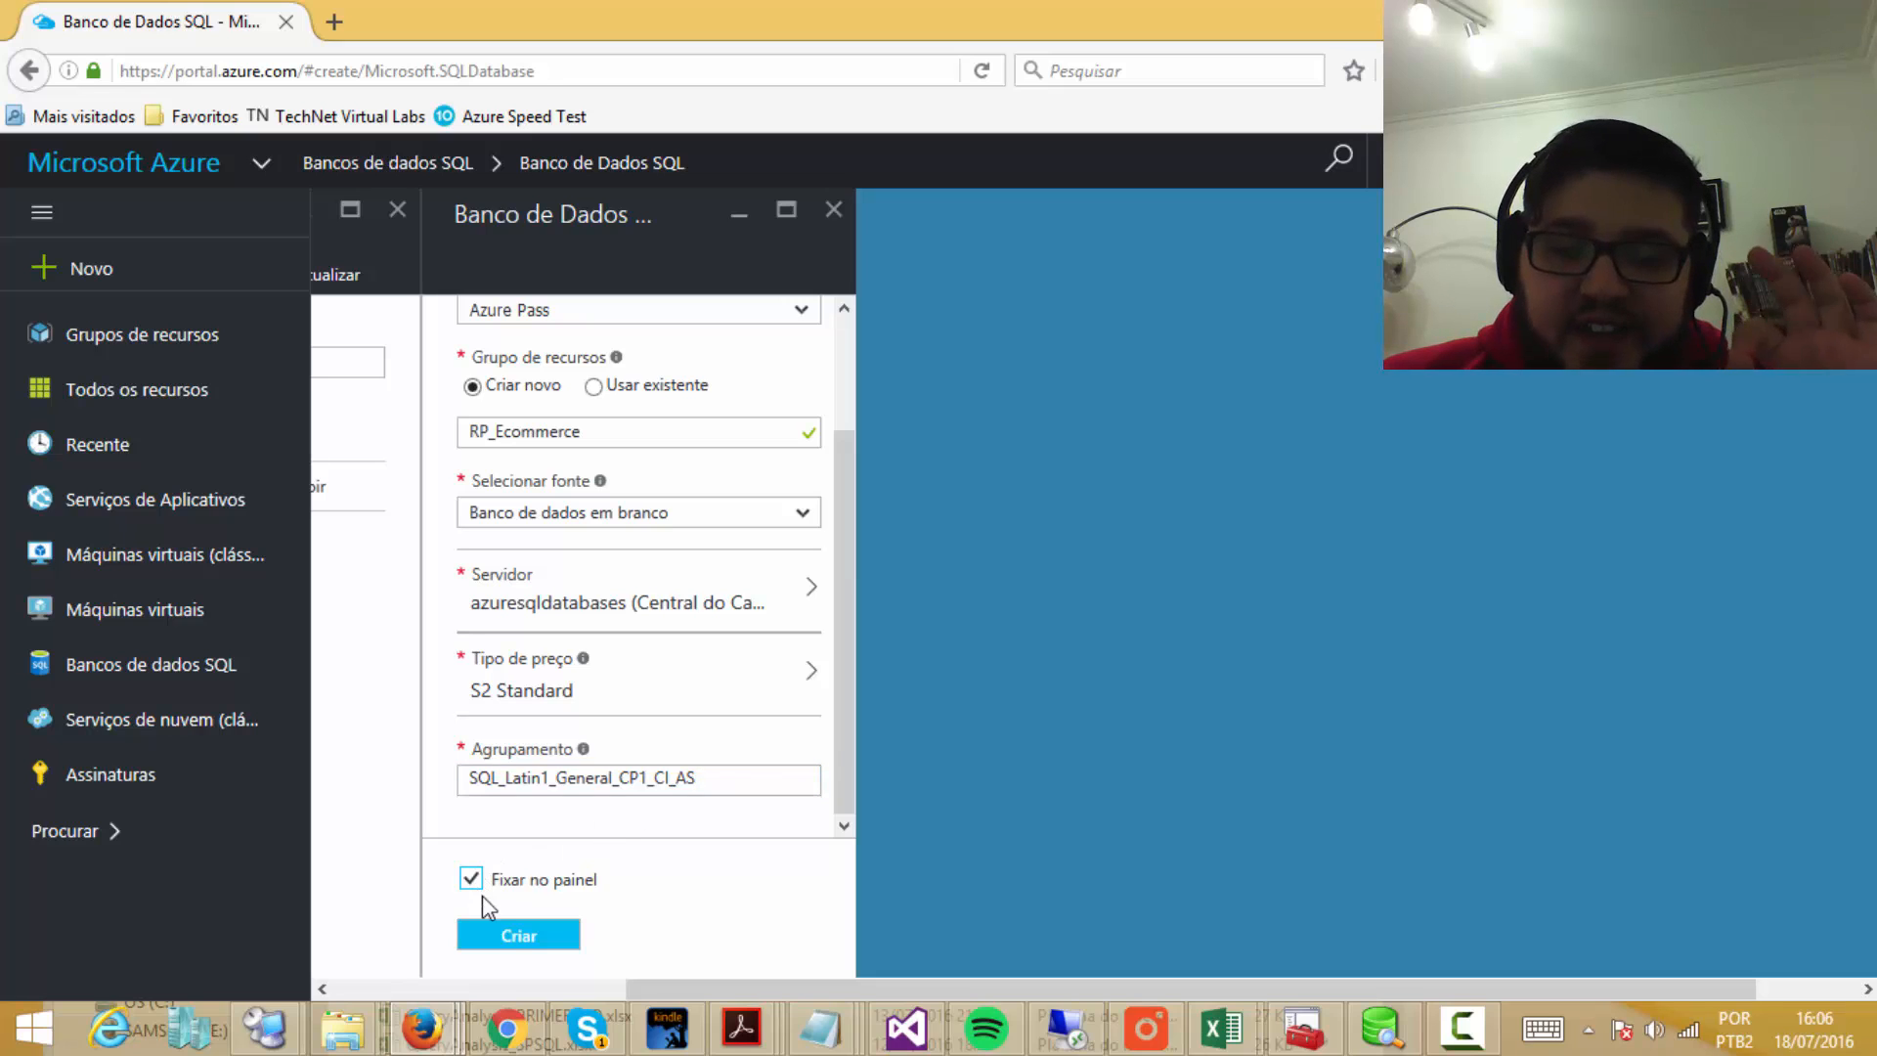
Step: Create the ECommerce database and let its deployment finish onto the dashboard
left_click(519, 940)
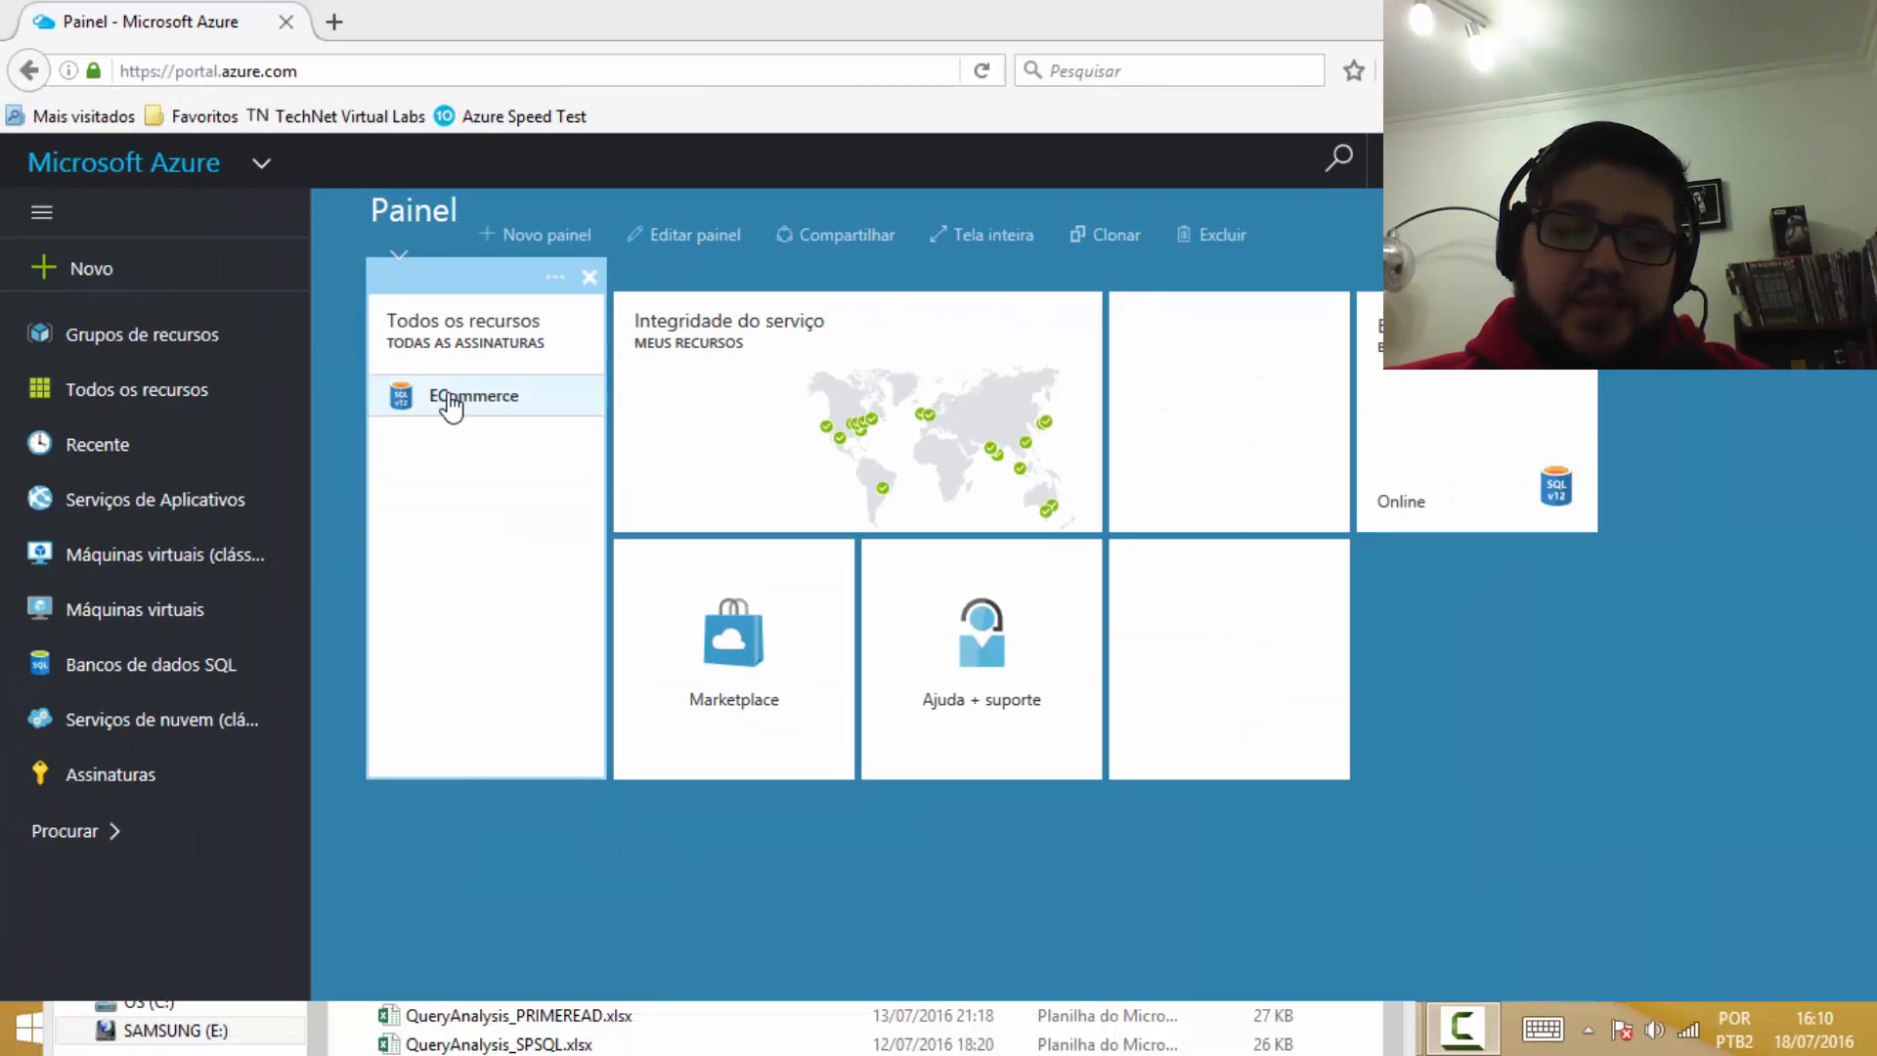
Step: Open ECommerce from Todos os recursos and review its essentials: Online, Canada Central, S2 Standard
left_click(450, 404)
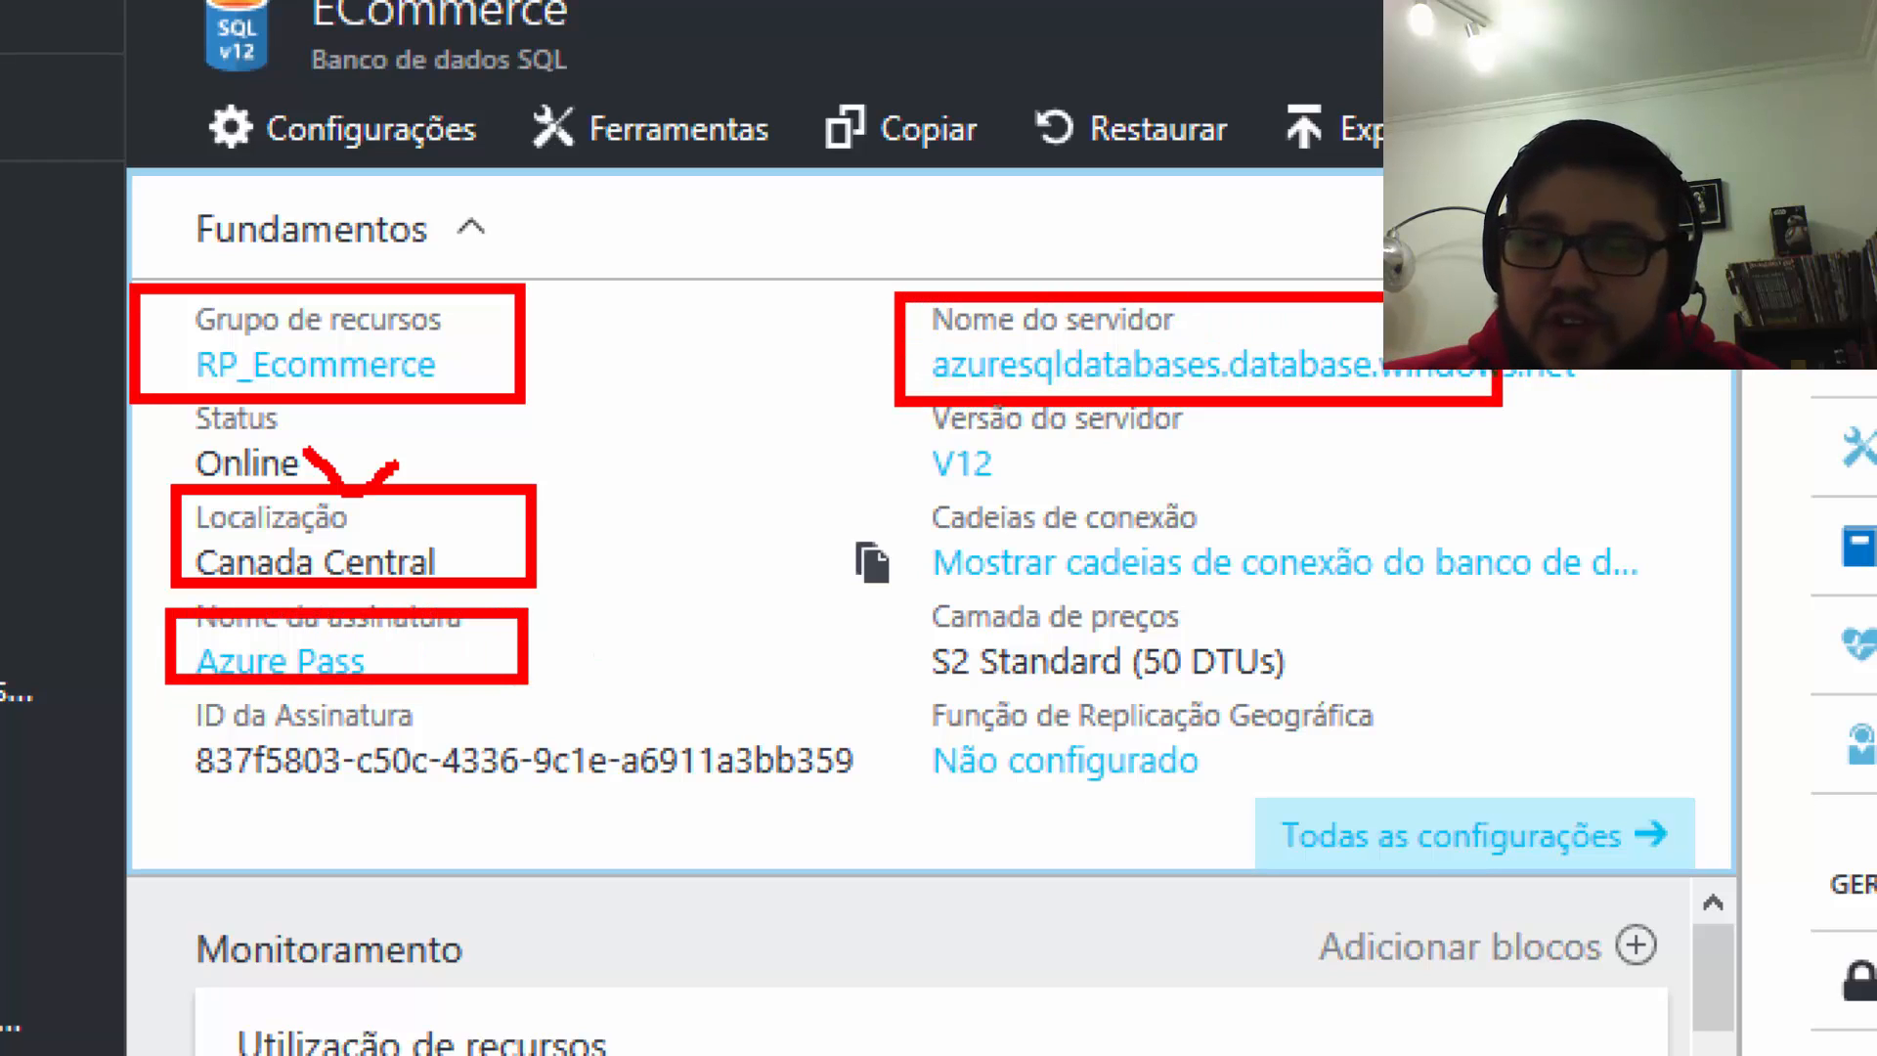
left_click_drag(1610, 412, 1621, 396)
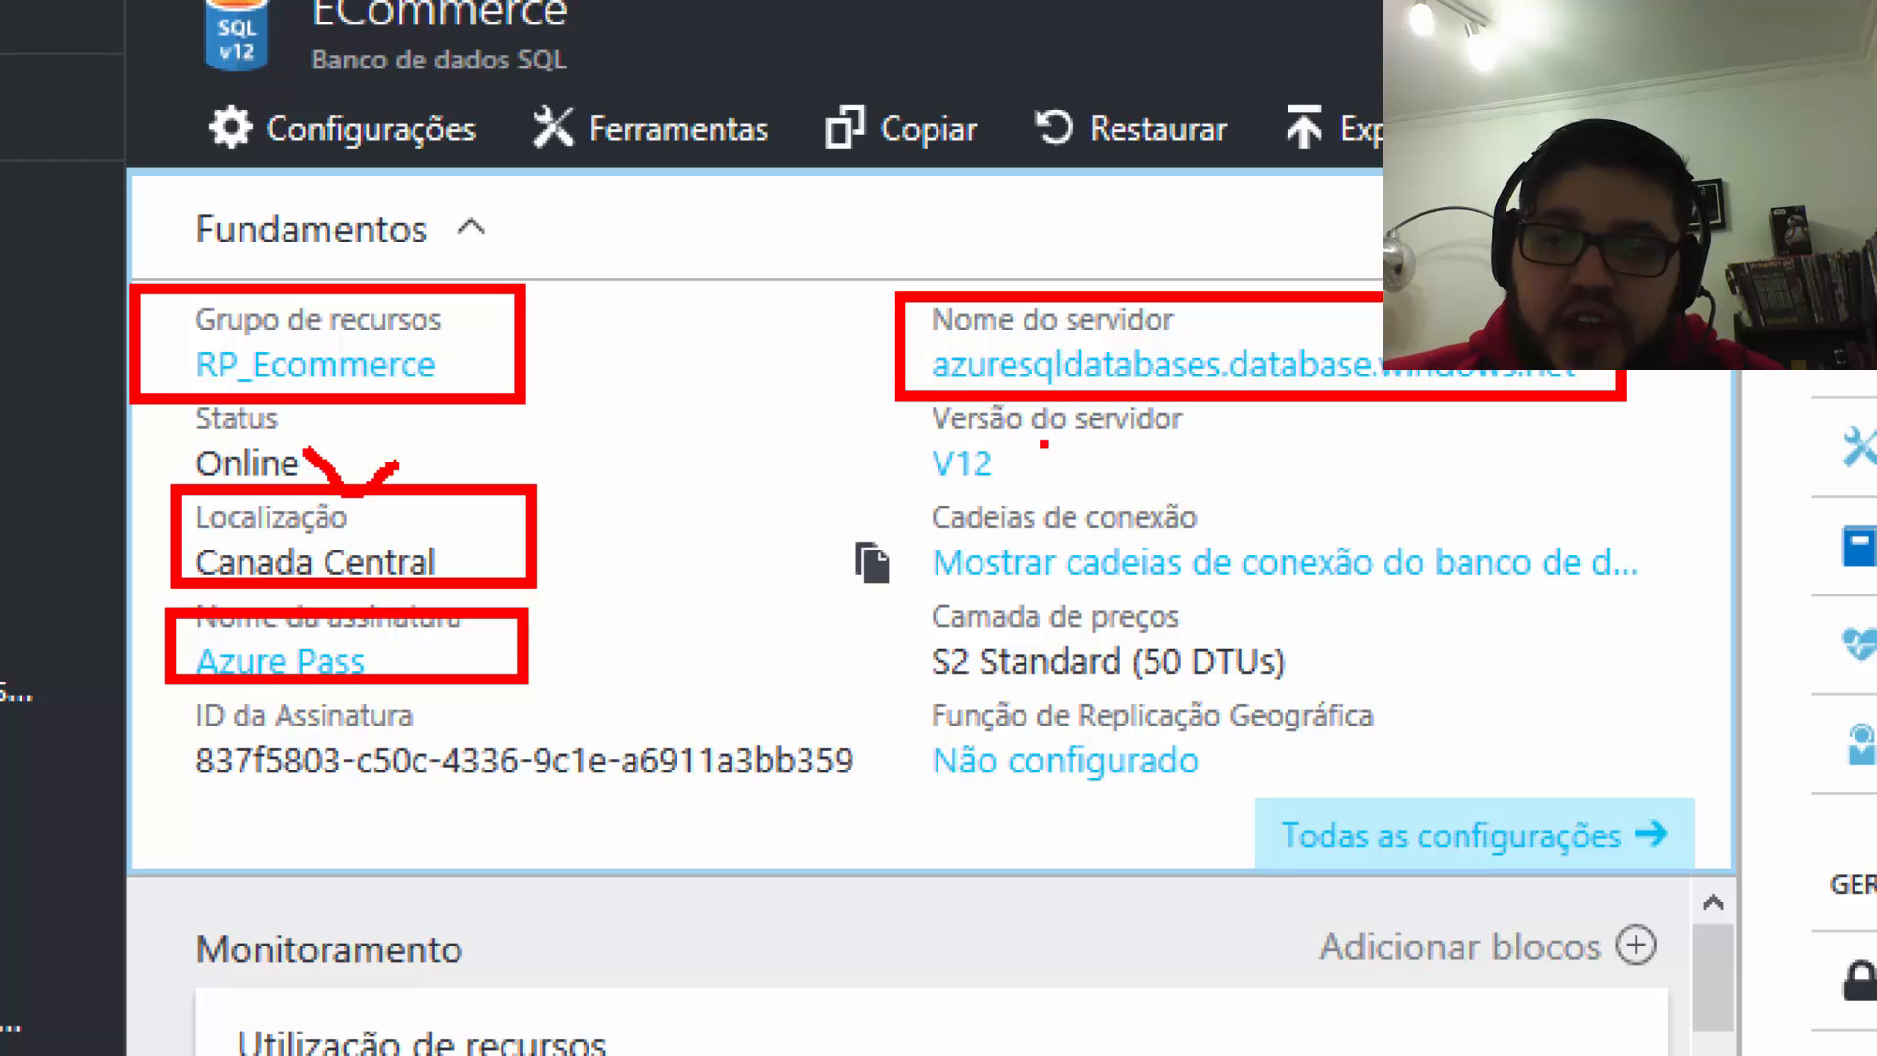
mouse_move(1008, 448)
left_mouse_down()
mouse_move(1020, 471)
mouse_move(1143, 459)
left_mouse_up()
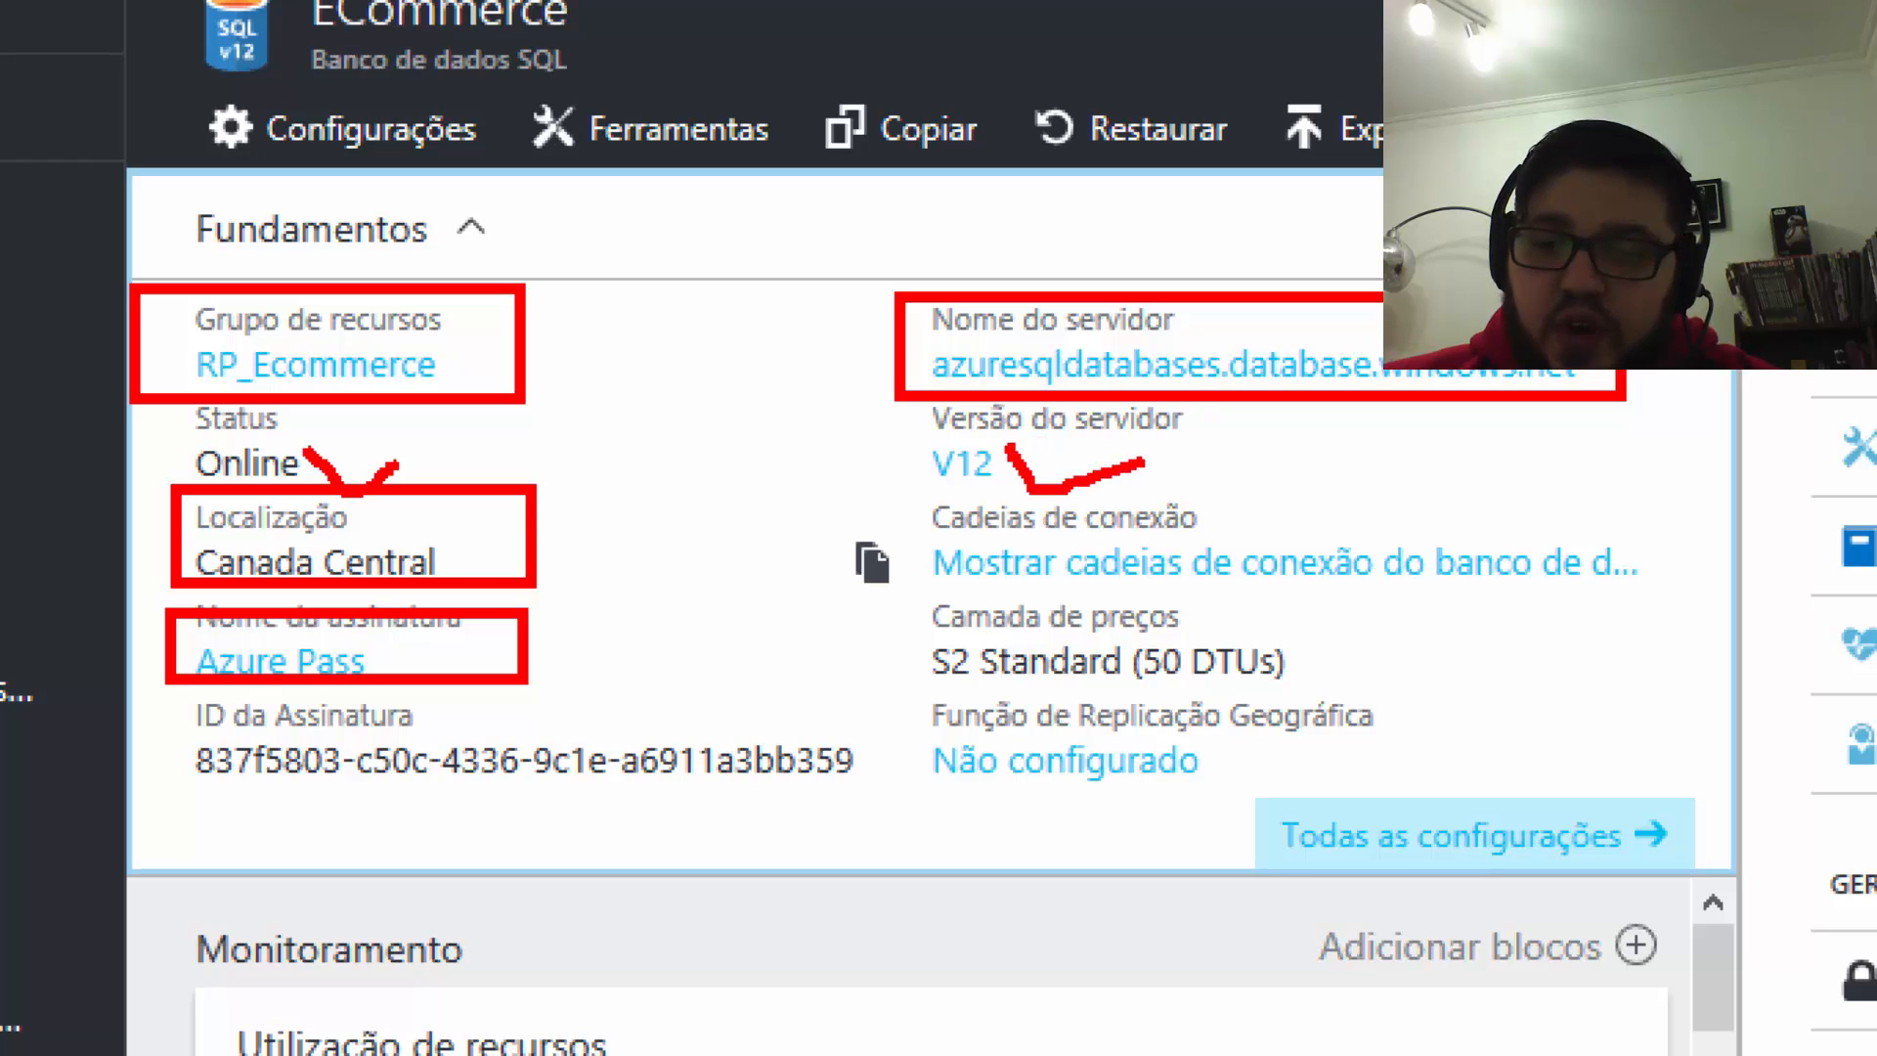
mouse_move(907, 593)
left_mouse_down()
mouse_move(1197, 694)
mouse_move(1361, 694)
left_mouse_up()
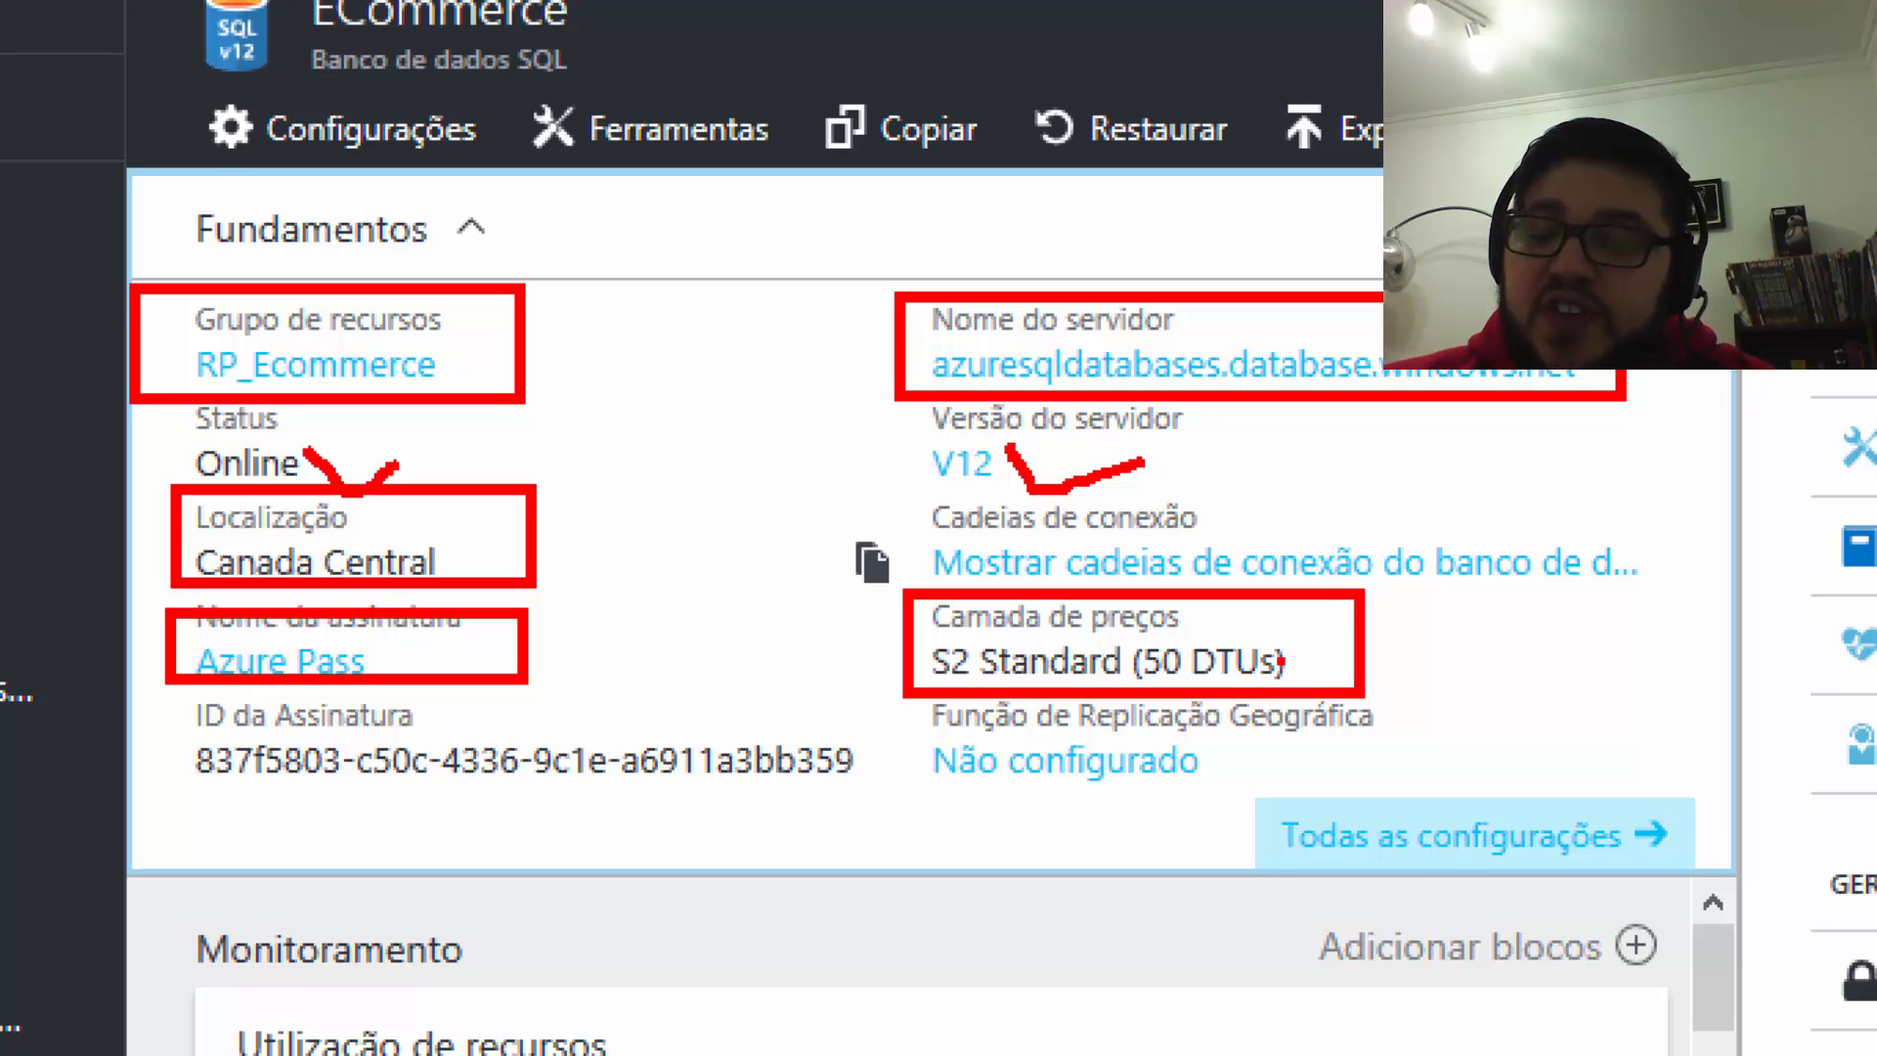
Step: Close the overview and scroll through the ECommerce Configurações settings list
key("Escape")
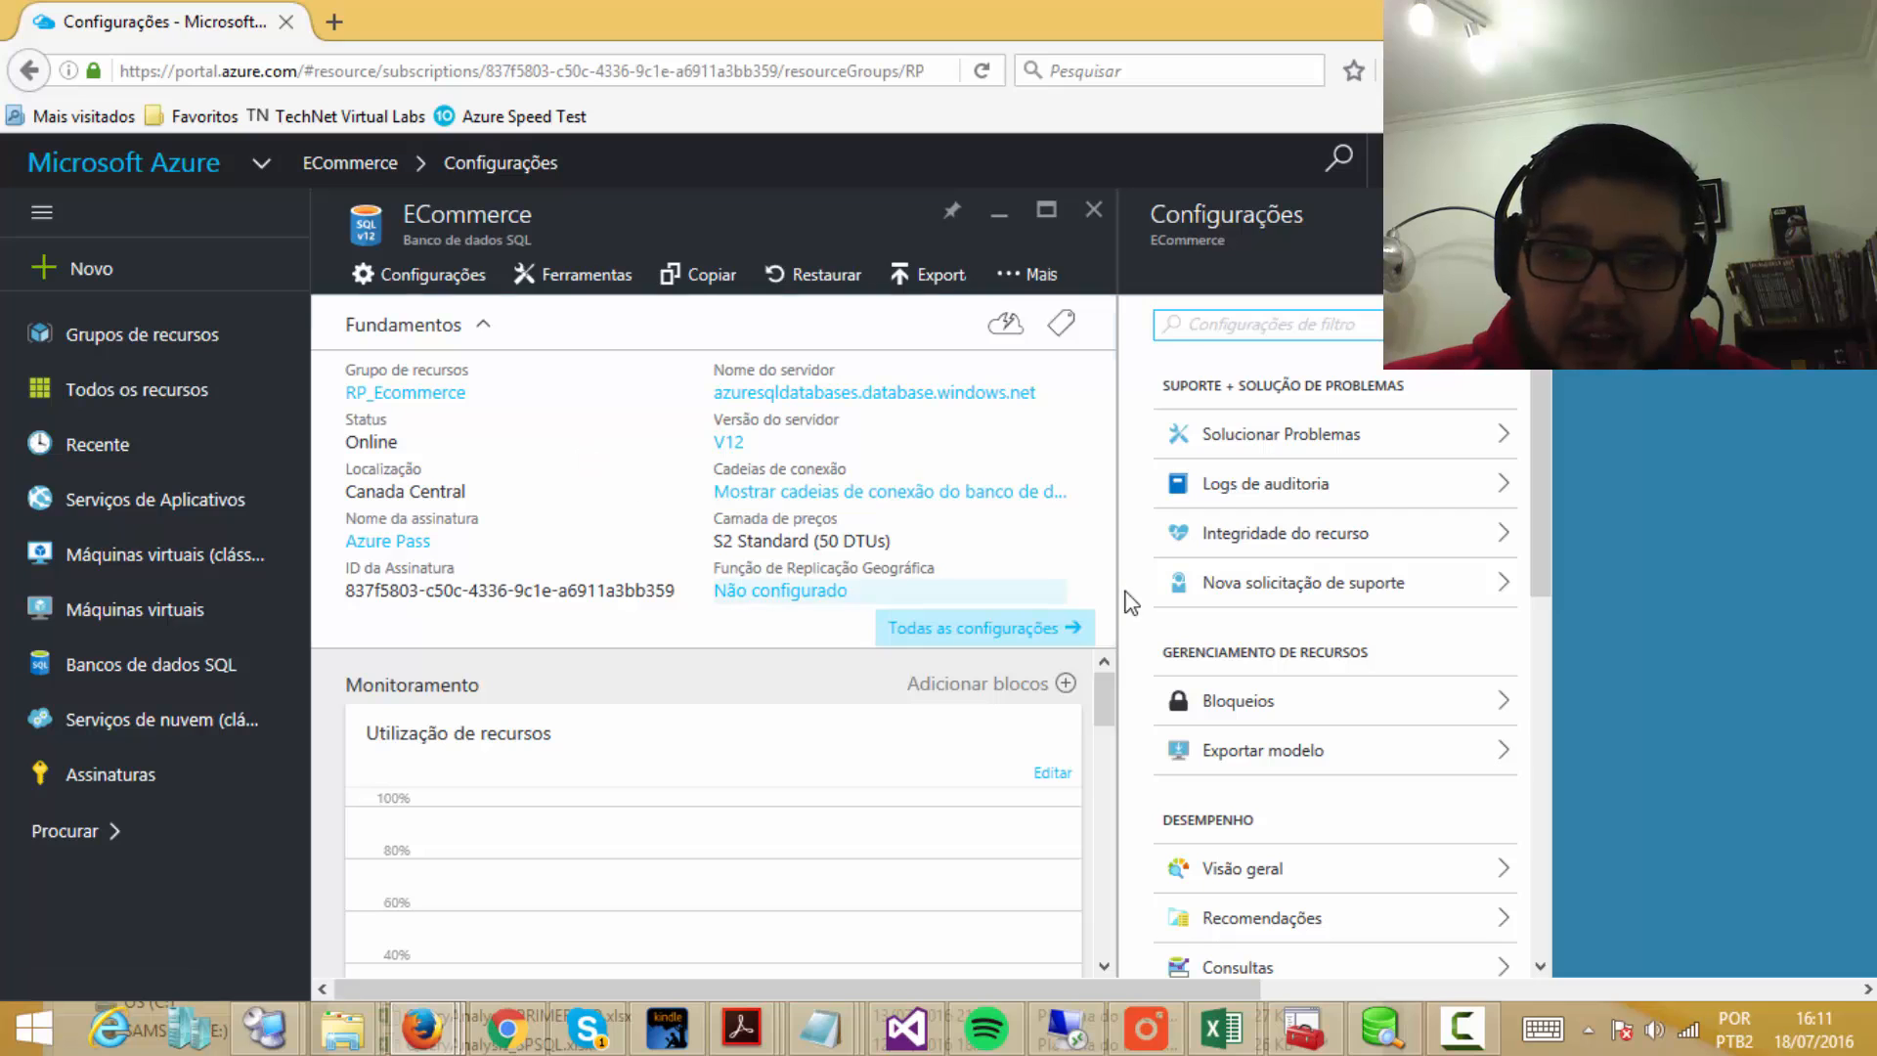
scroll(1129, 602, "down", 3)
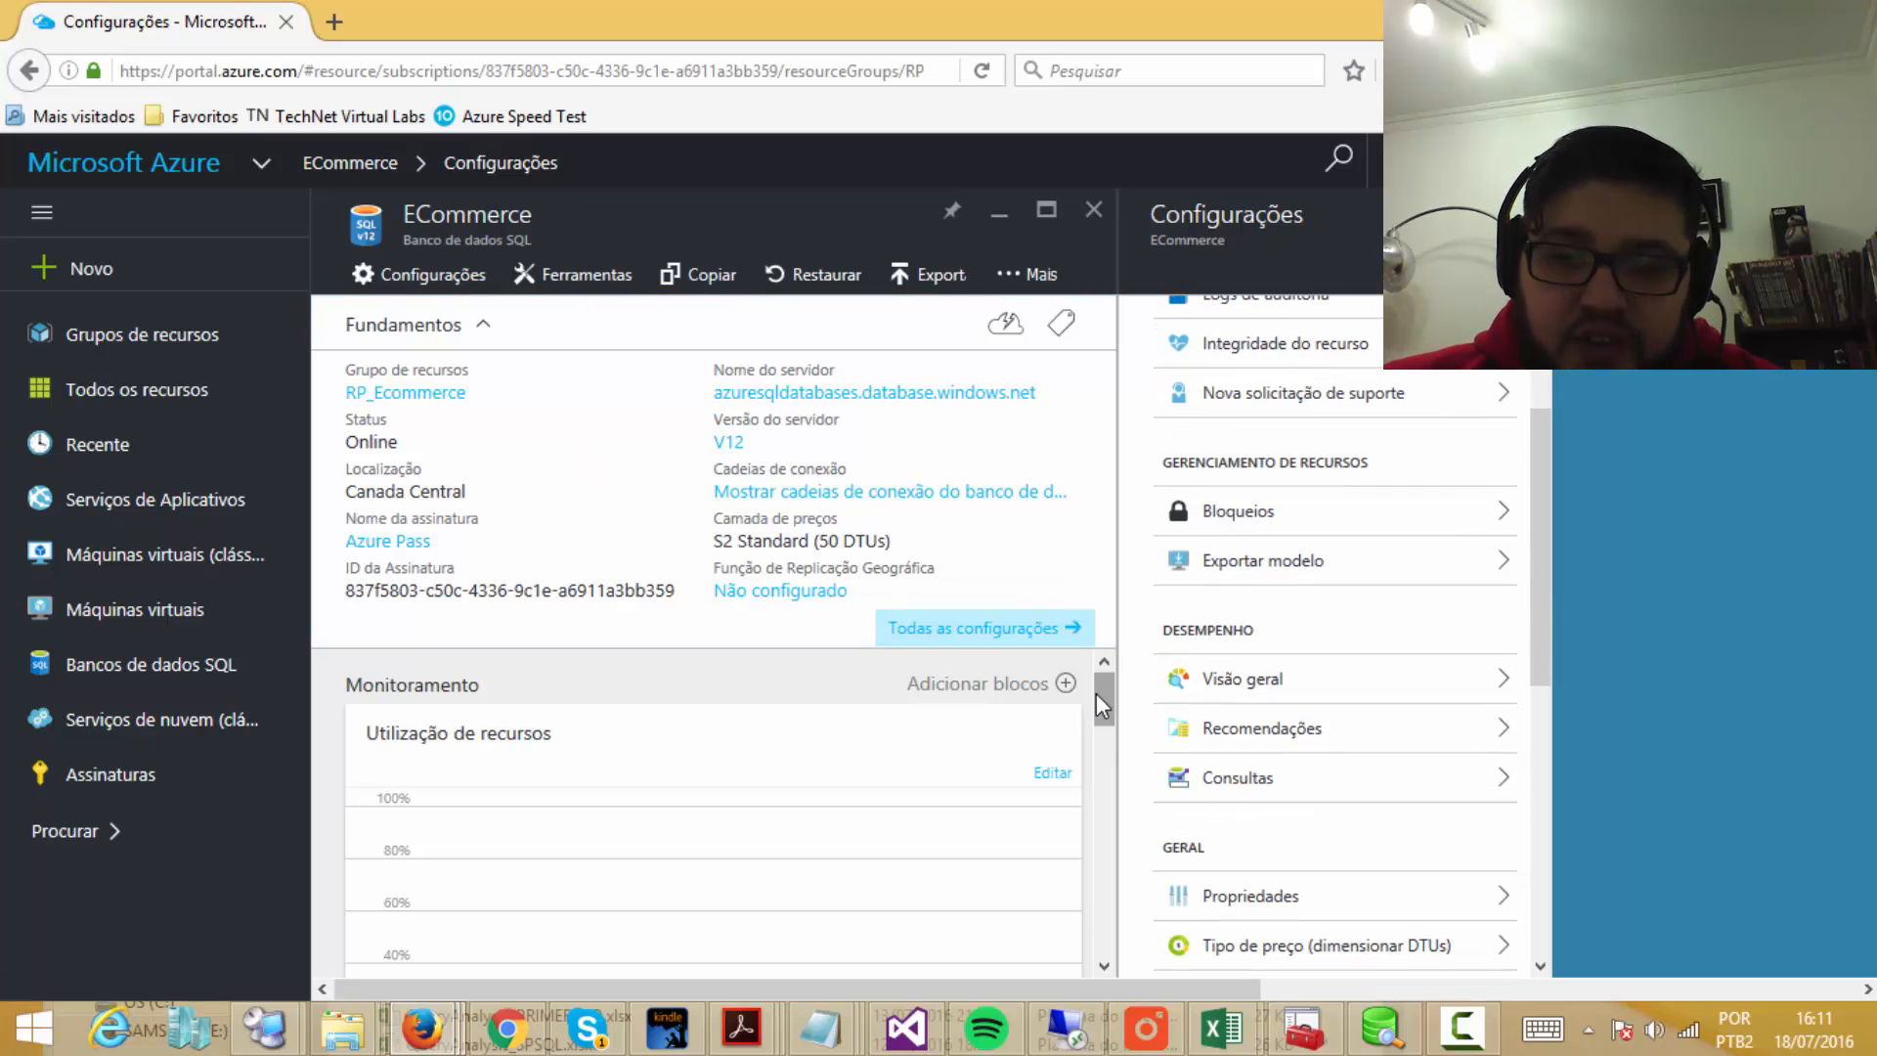
mouse_move(1095, 695)
left_mouse_down()
mouse_move(1118, 917)
mouse_move(1106, 702)
left_mouse_up()
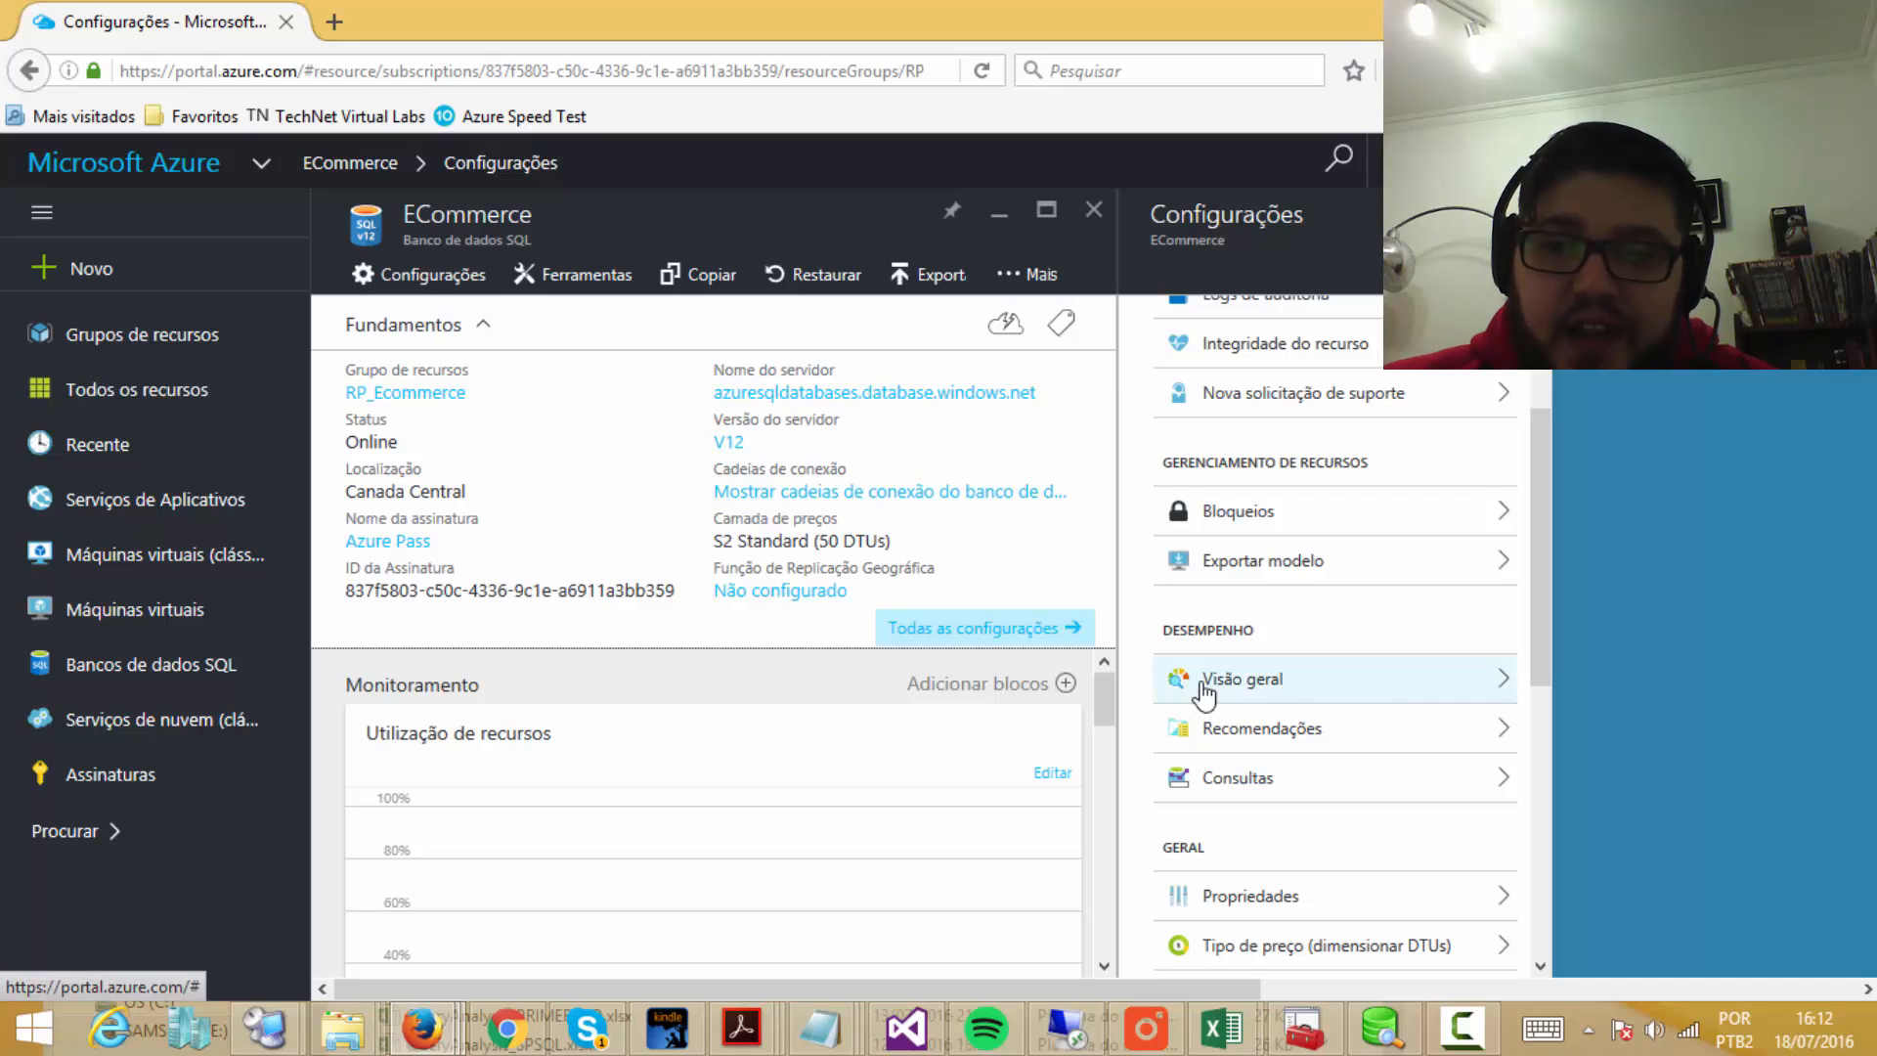
left_click_drag(1531, 589, 1531, 491)
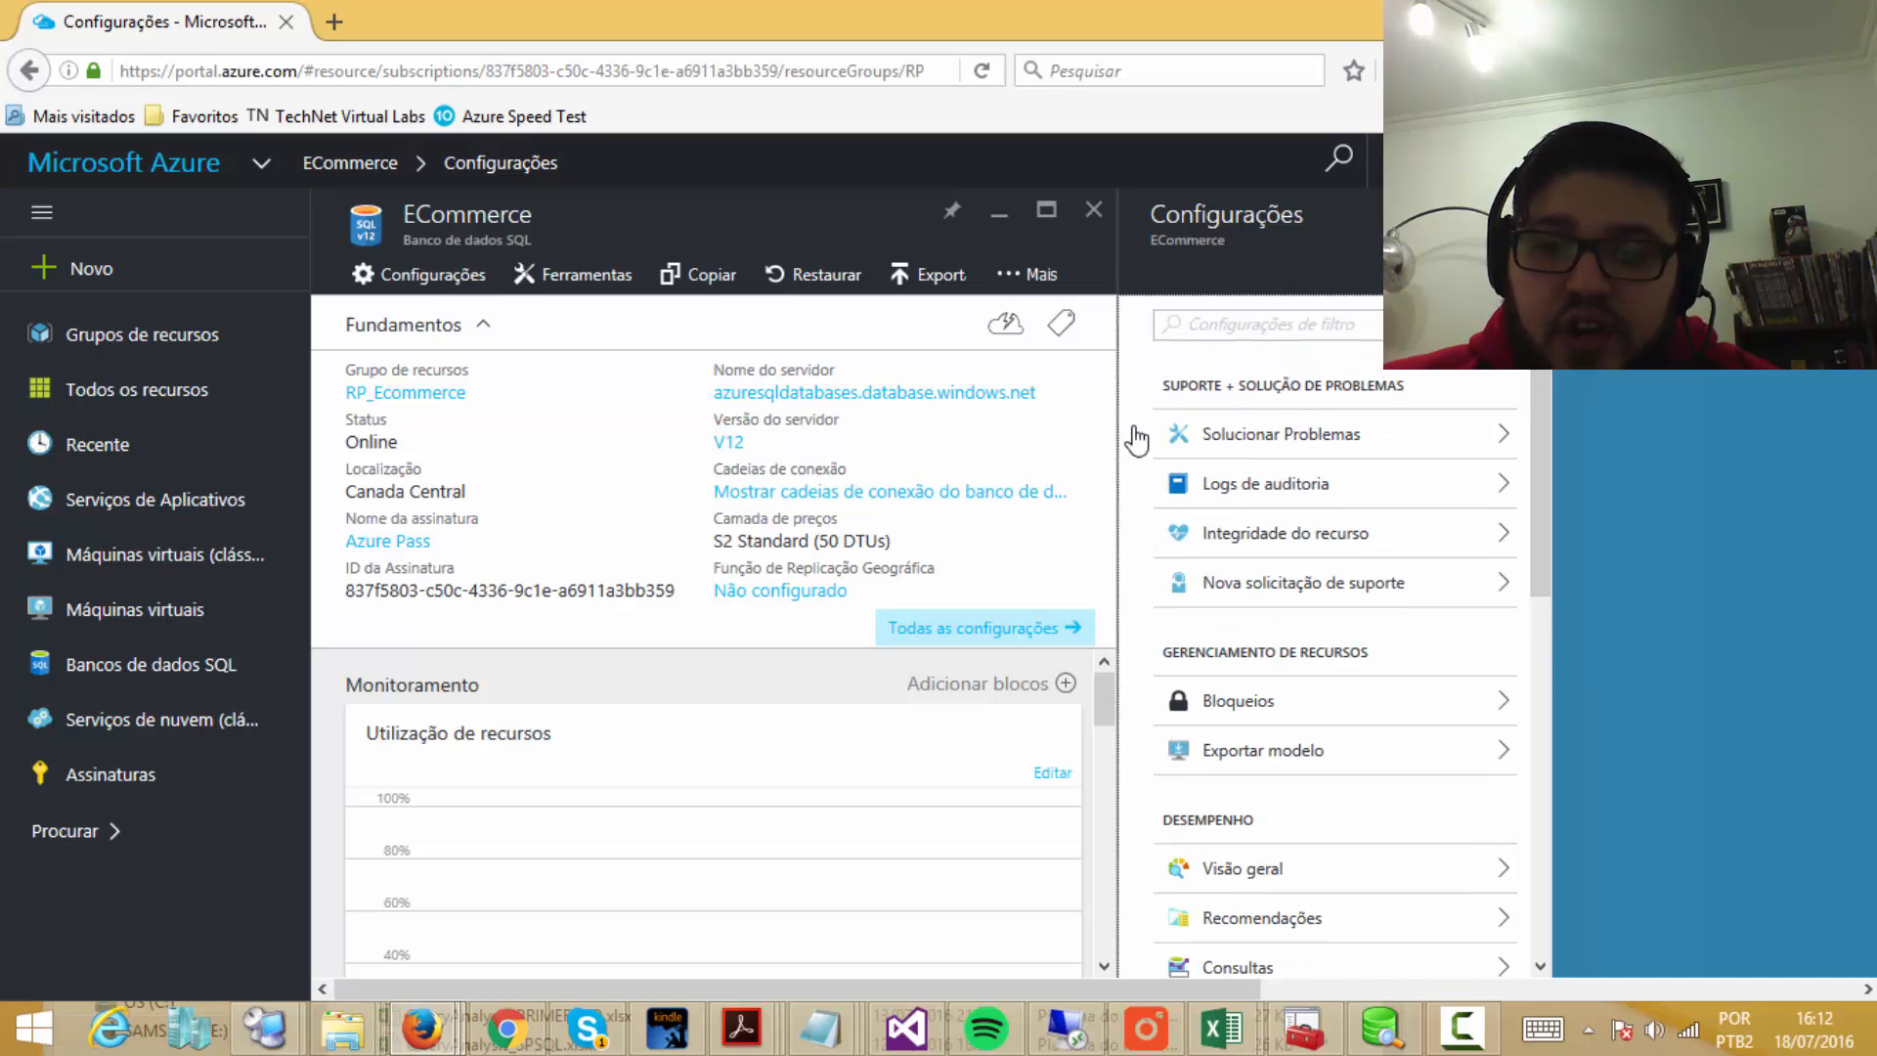
Step: Go to Bancos de dados SQL to see ECommerce listed on azuresqldatabases with Standard: S2
left_click(154, 669)
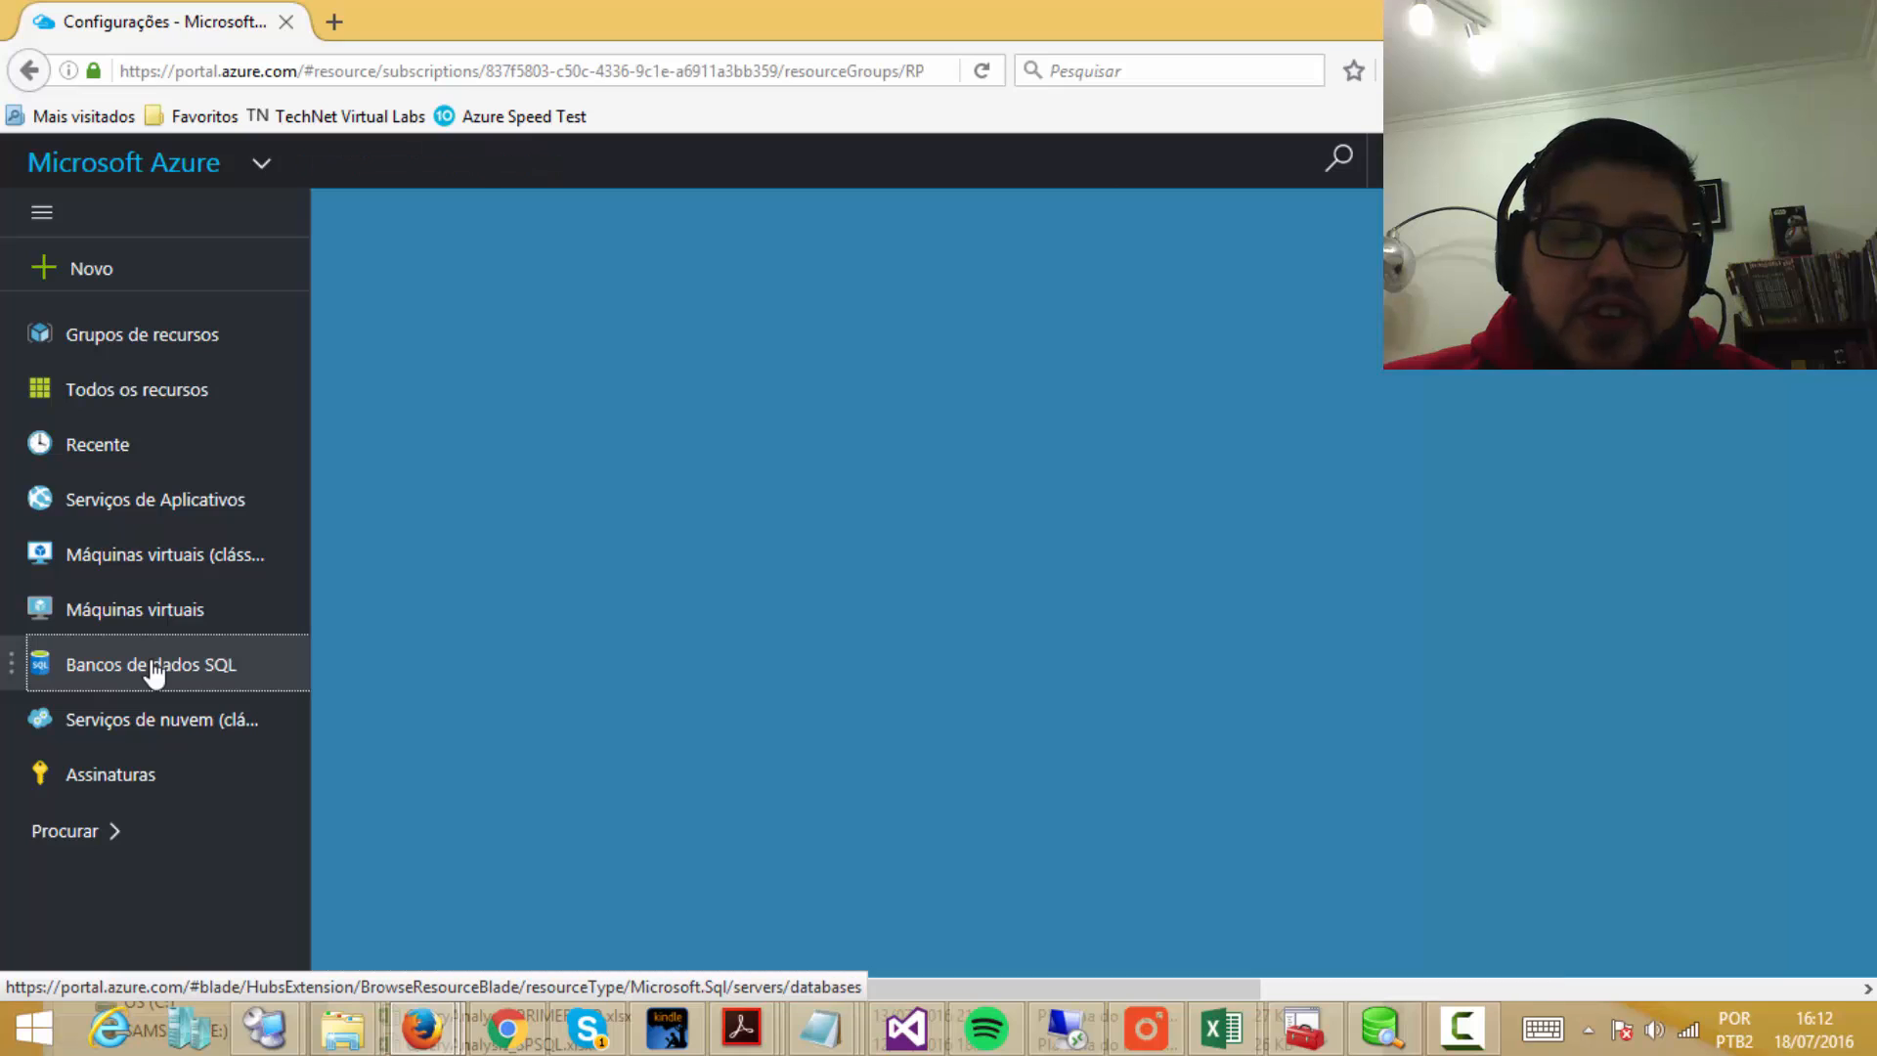